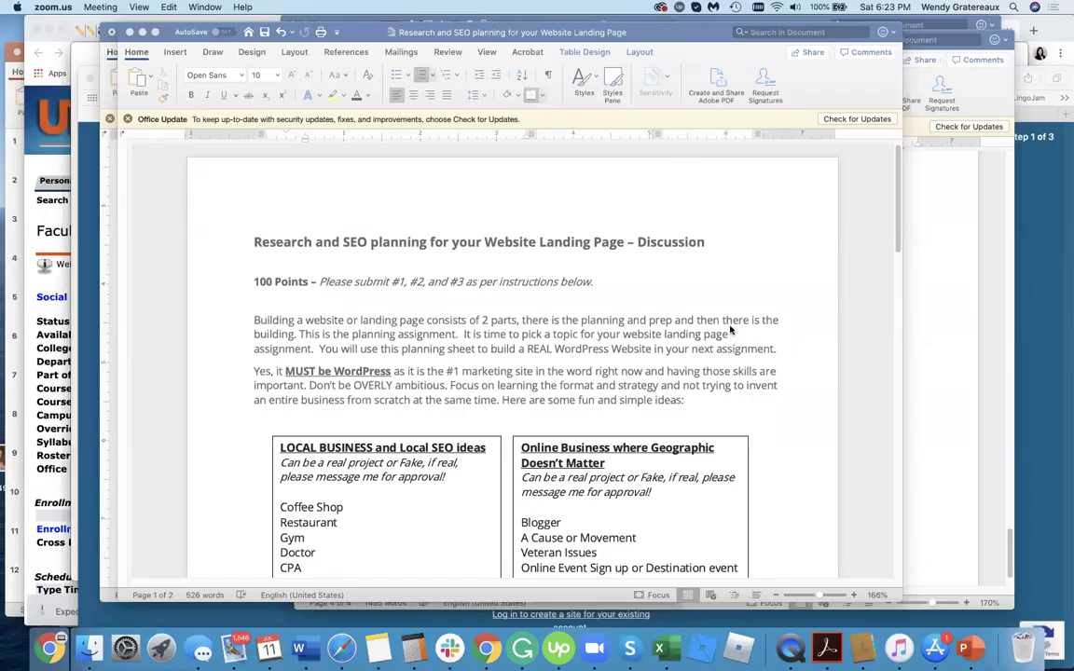
# Add the missing 'l' so the sheet reads 'marketing site in the world'.
pyautogui.scroll(-1, 601, 505)
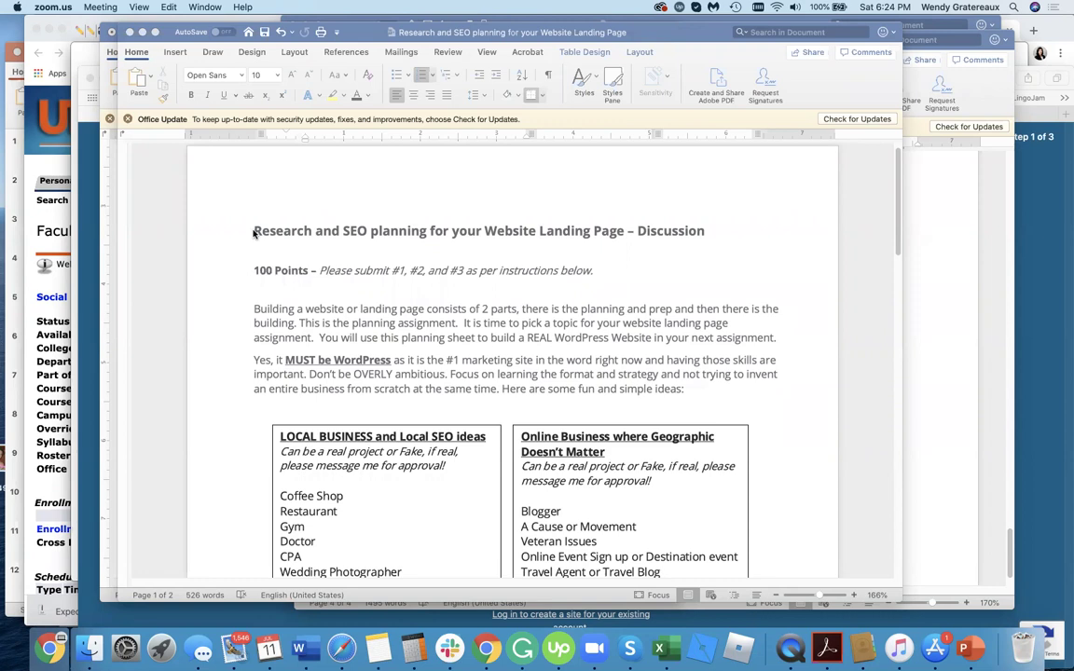
pyautogui.click(254, 232)
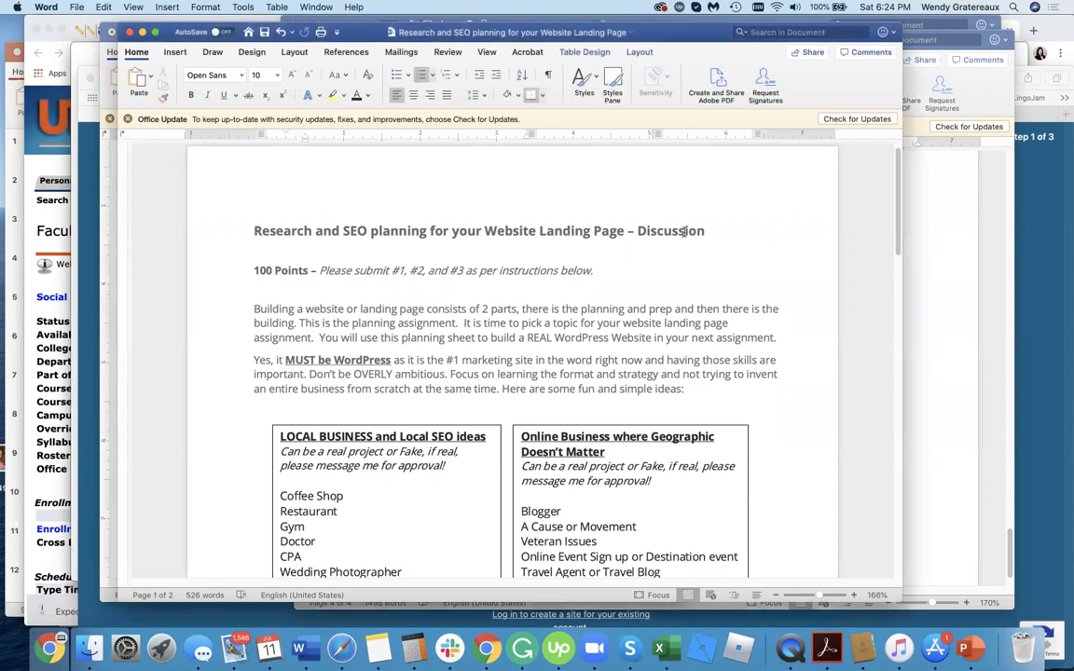
pyautogui.moveTo(679, 232); pyautogui.dragTo(209, 240)
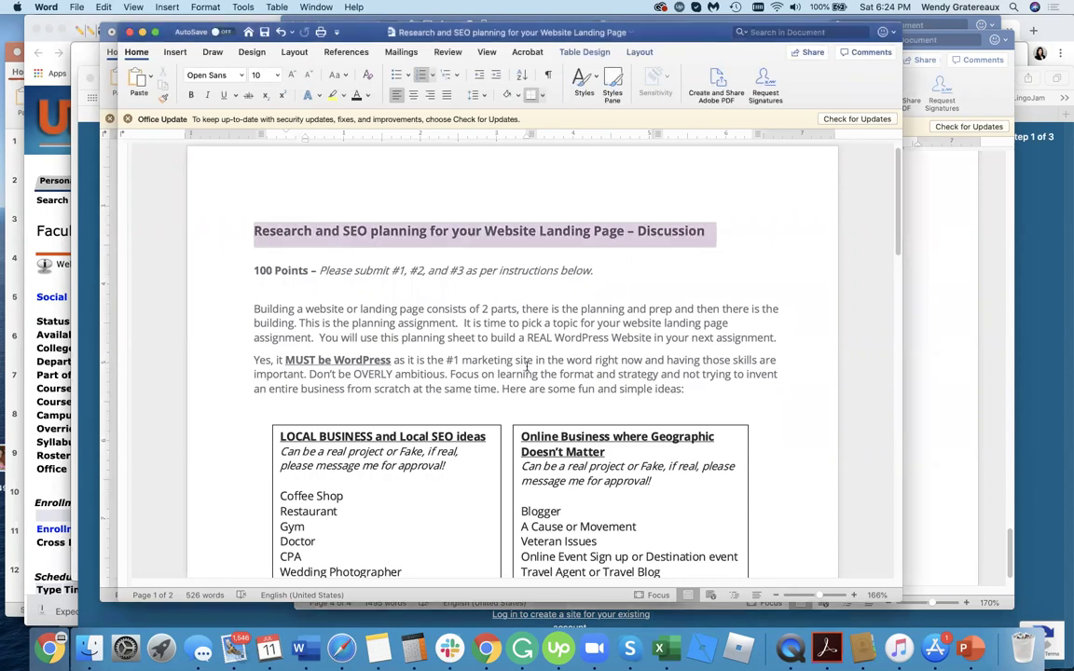
pyautogui.scroll(-3, 524, 360)
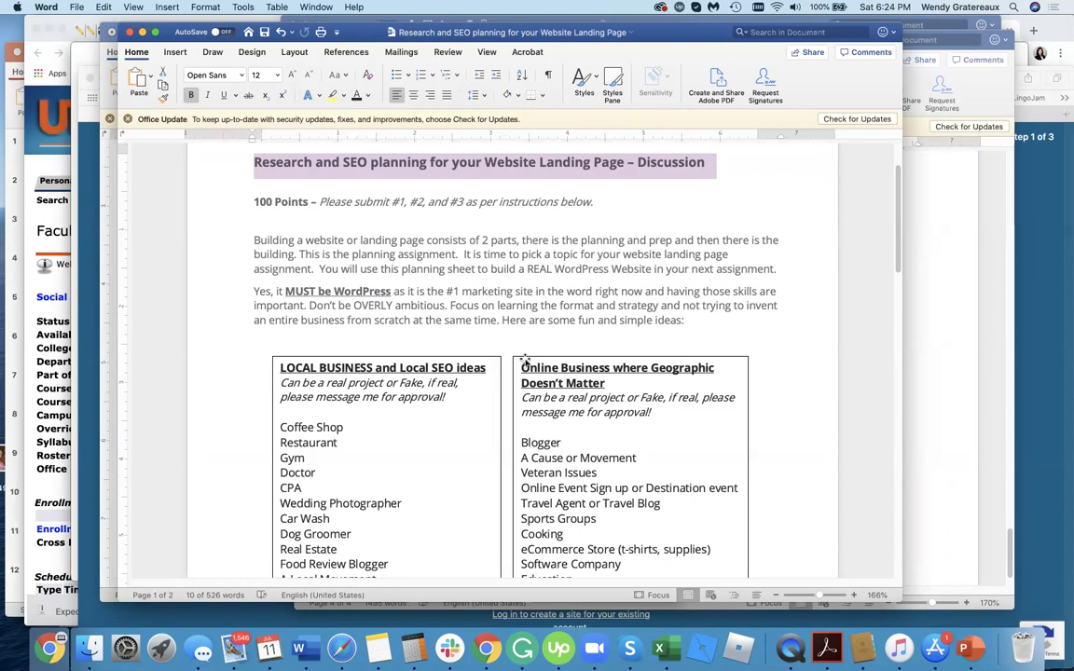
pyautogui.click(516, 253)
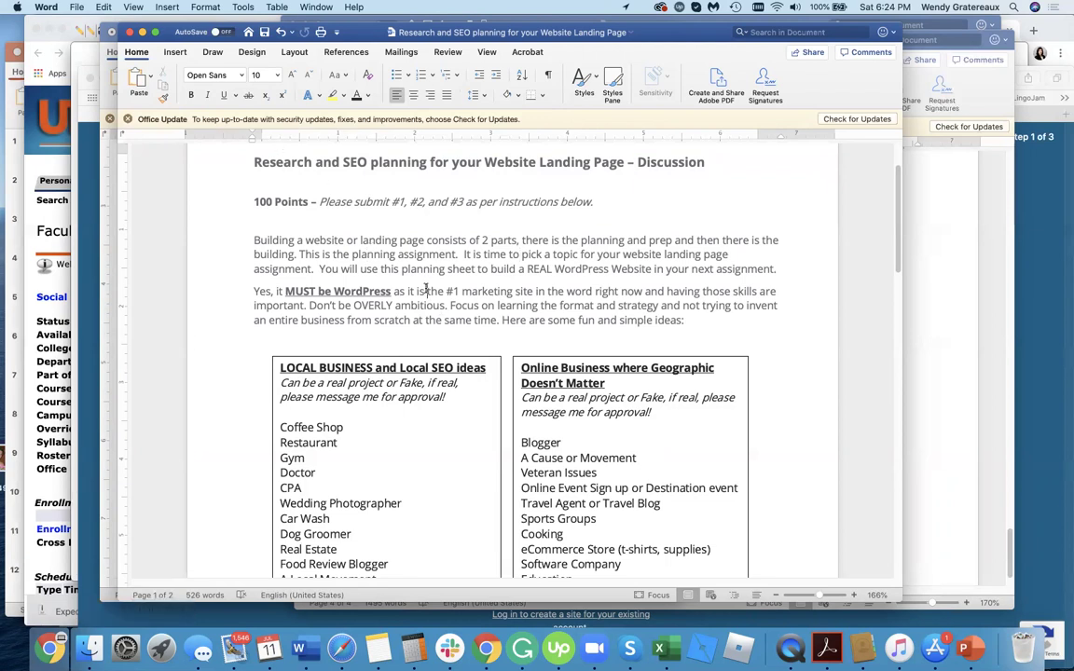
pyautogui.moveTo(427, 291); pyautogui.dragTo(251, 296)
pyautogui.click(480, 304)
pyautogui.click(589, 291)
pyautogui.write('l')
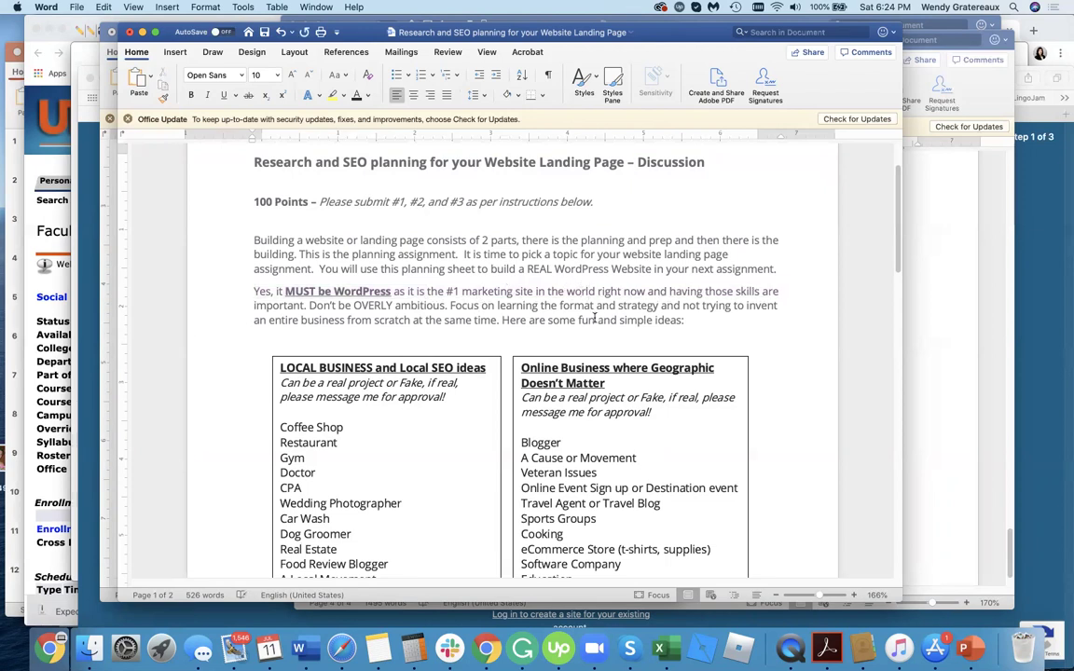
# Change 'Geographic' to 'Geography' in the right table heading.
pyautogui.doubleClick(710, 369)
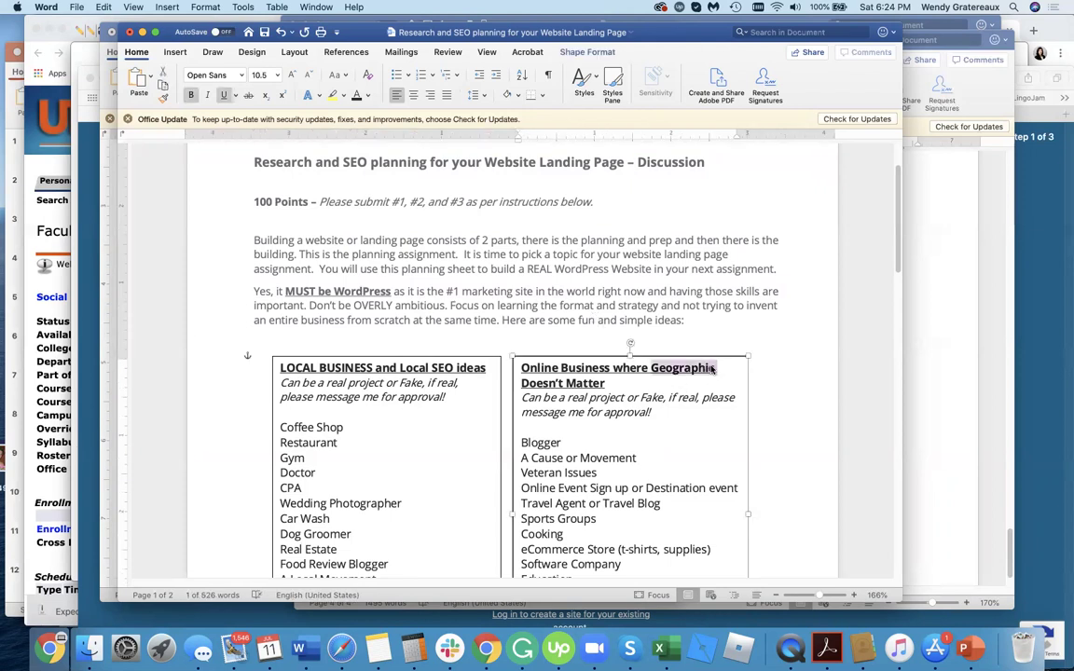
pyautogui.press('Right')
pyautogui.press('BackSpace')
pyautogui.write('y')
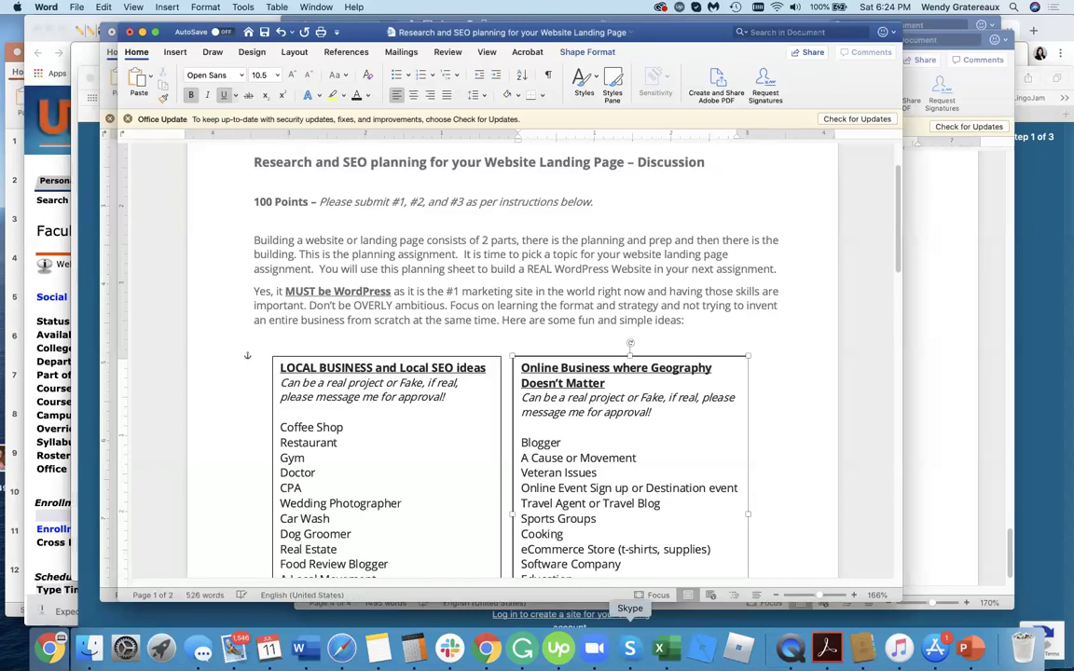
pyautogui.click(489, 289)
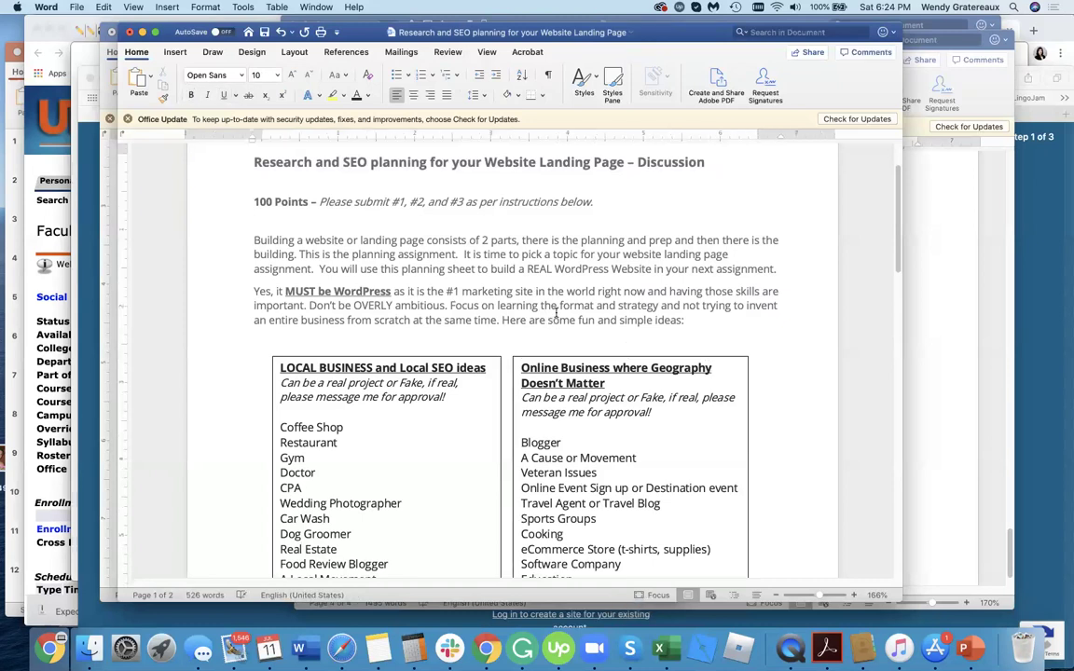
pyautogui.click(556, 315)
# Select the 'Building a website' paragraph, then return the caret to the WordPress paragraph.
pyautogui.moveTo(255, 238); pyautogui.dragTo(789, 271)
pyautogui.click(710, 303)
pyautogui.press('Down')
pyautogui.press('Down')
pyautogui.click(730, 305)
pyautogui.scroll(-2, 723, 307)
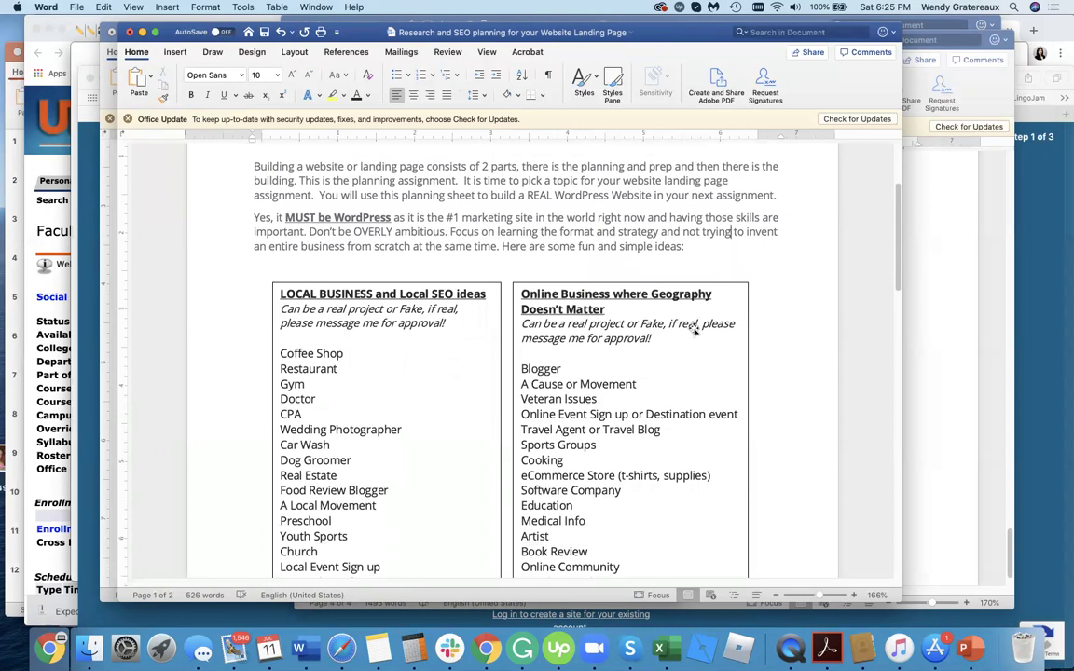
pyautogui.click(295, 233)
pyautogui.scroll(-1, 458, 368)
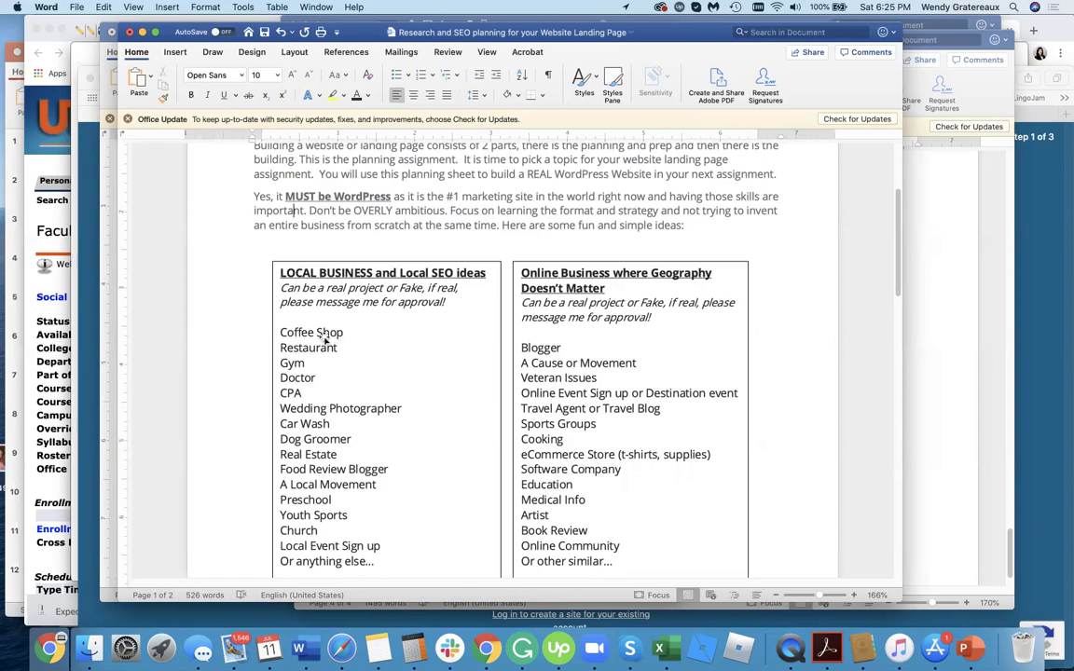
pyautogui.click(415, 483)
pyautogui.scroll(-2, 415, 483)
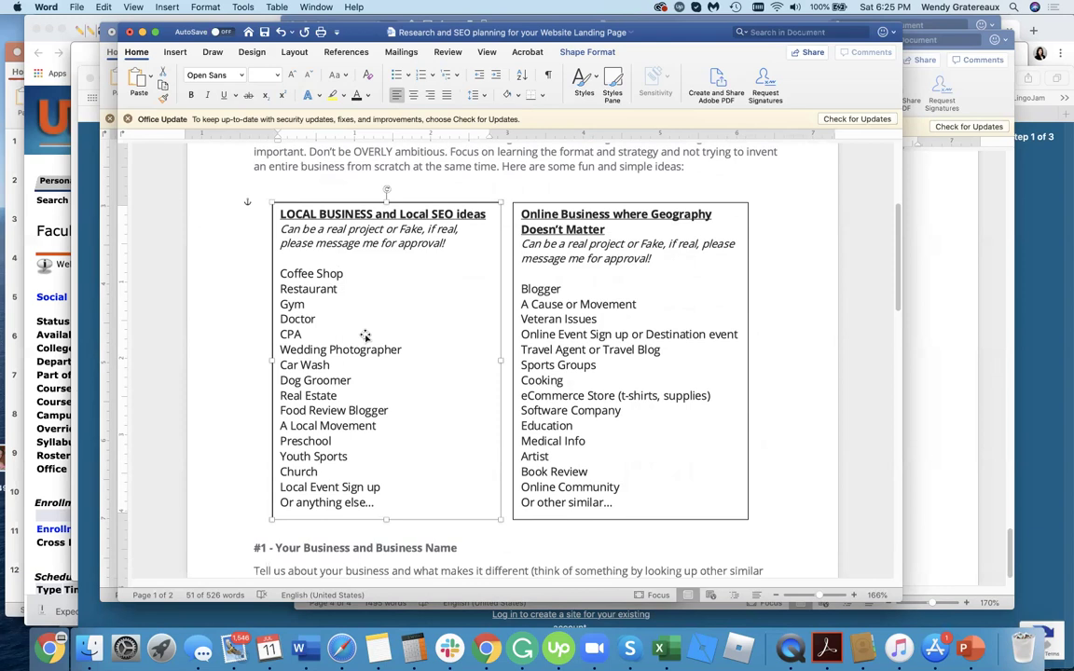
pyautogui.click(625, 211)
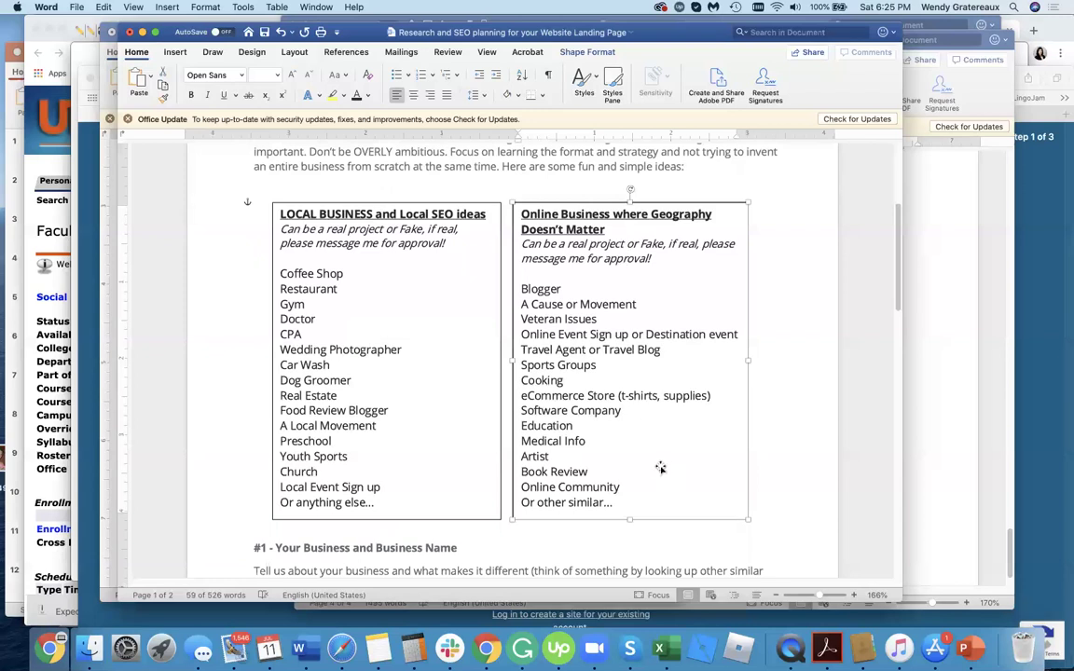
pyautogui.click(645, 304)
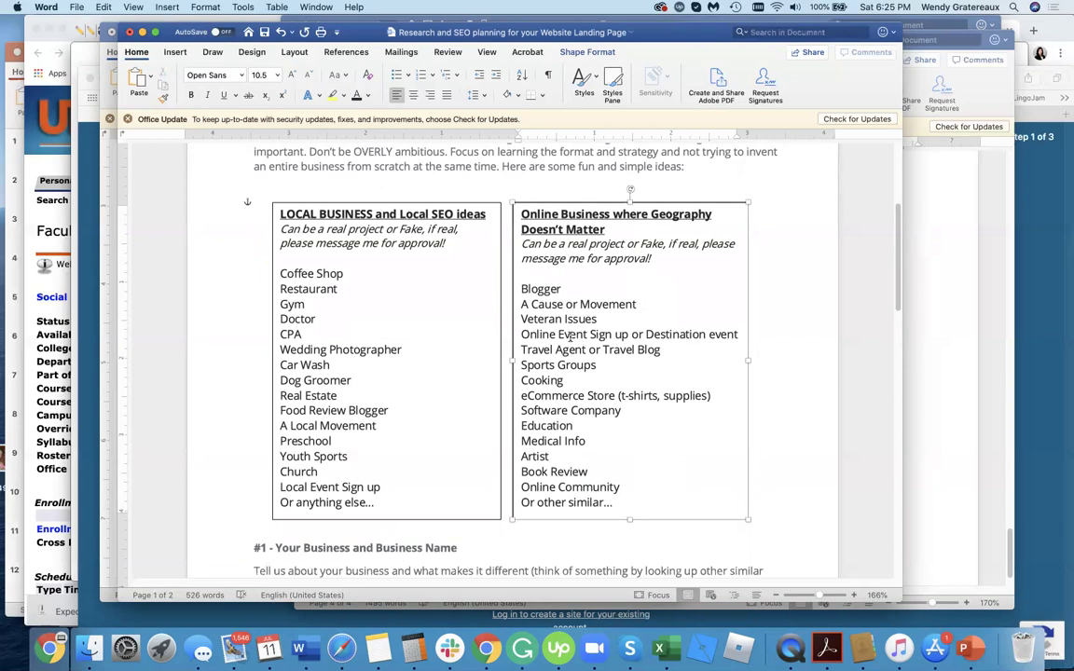
pyautogui.tripleClick(571, 487)
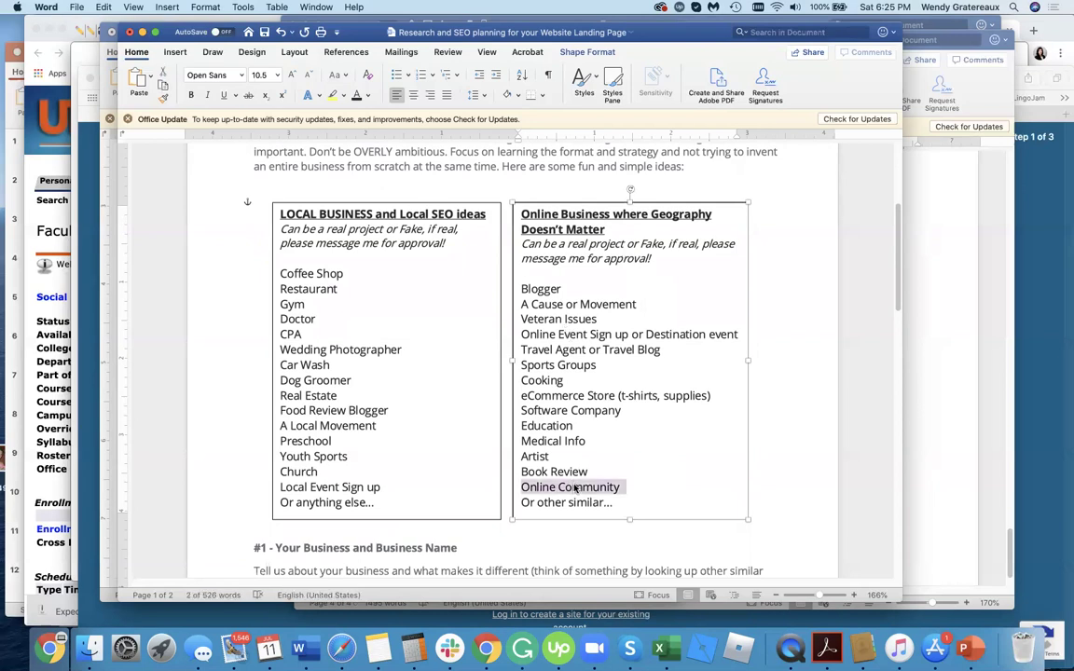
pyautogui.click(575, 473)
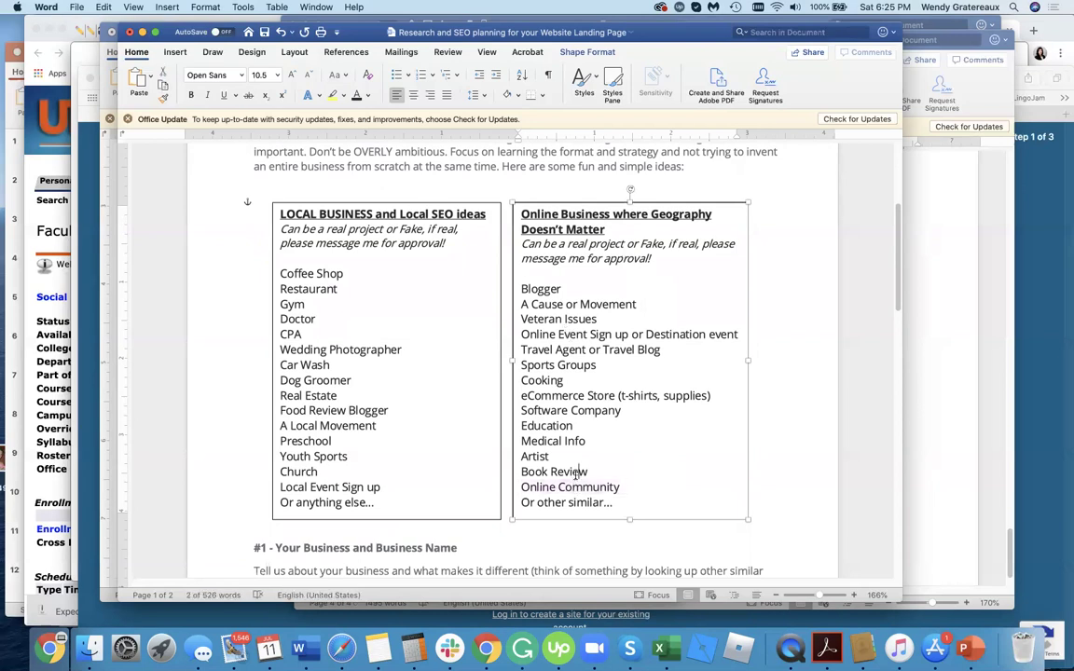
pyautogui.doubleClick(559, 396)
pyautogui.tripleClick(566, 396)
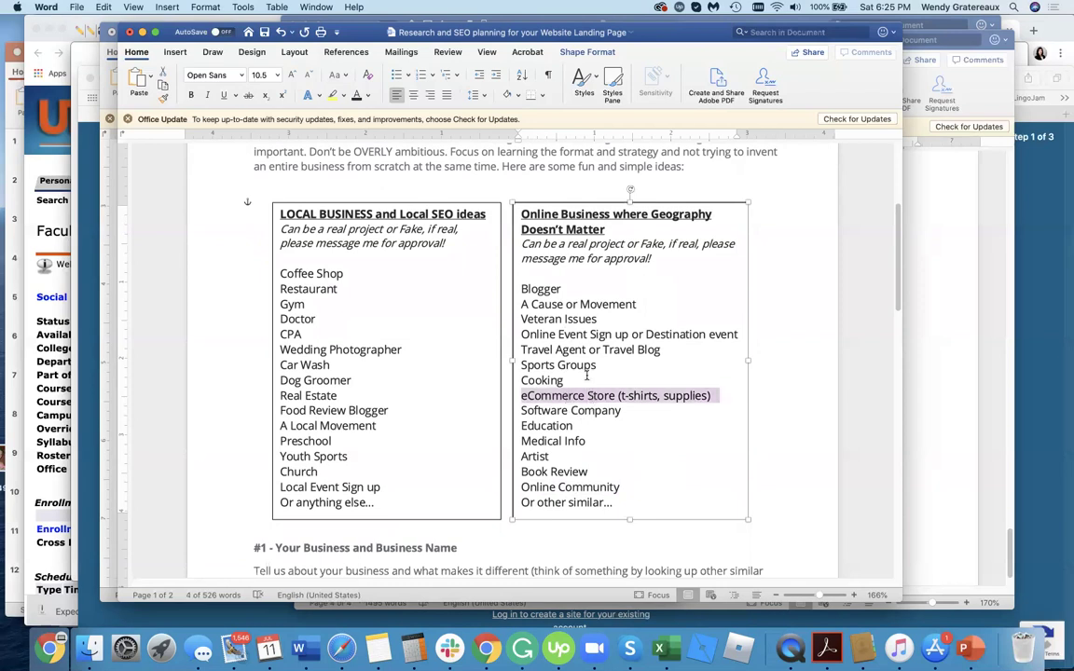
pyautogui.doubleClick(583, 379)
pyautogui.moveTo(521, 381); pyautogui.dragTo(590, 378)
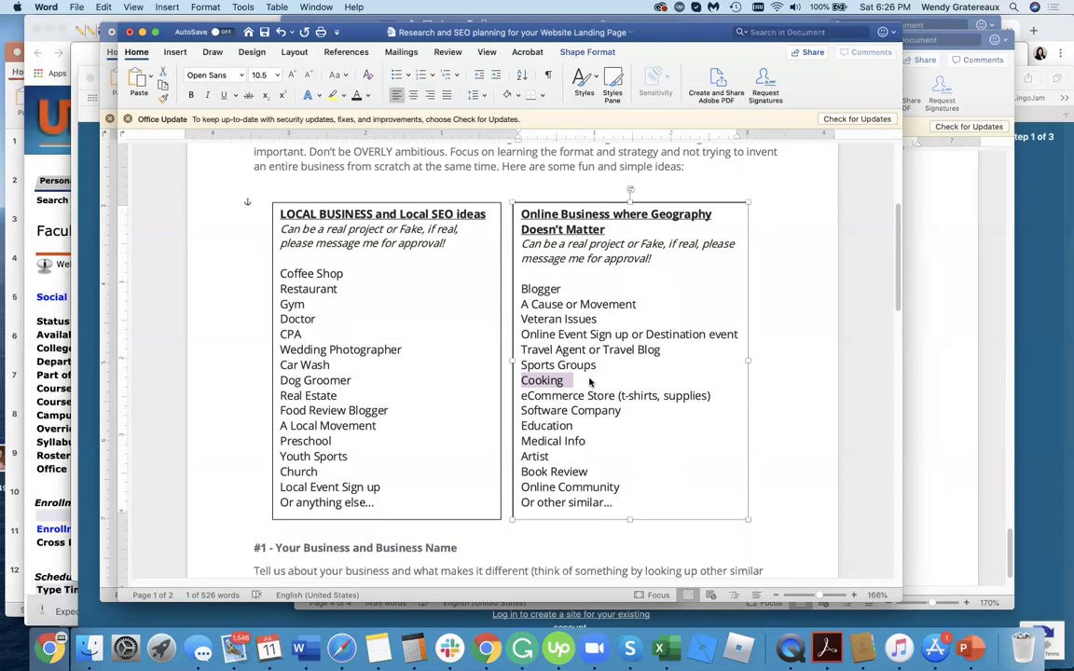
pyautogui.click(671, 353)
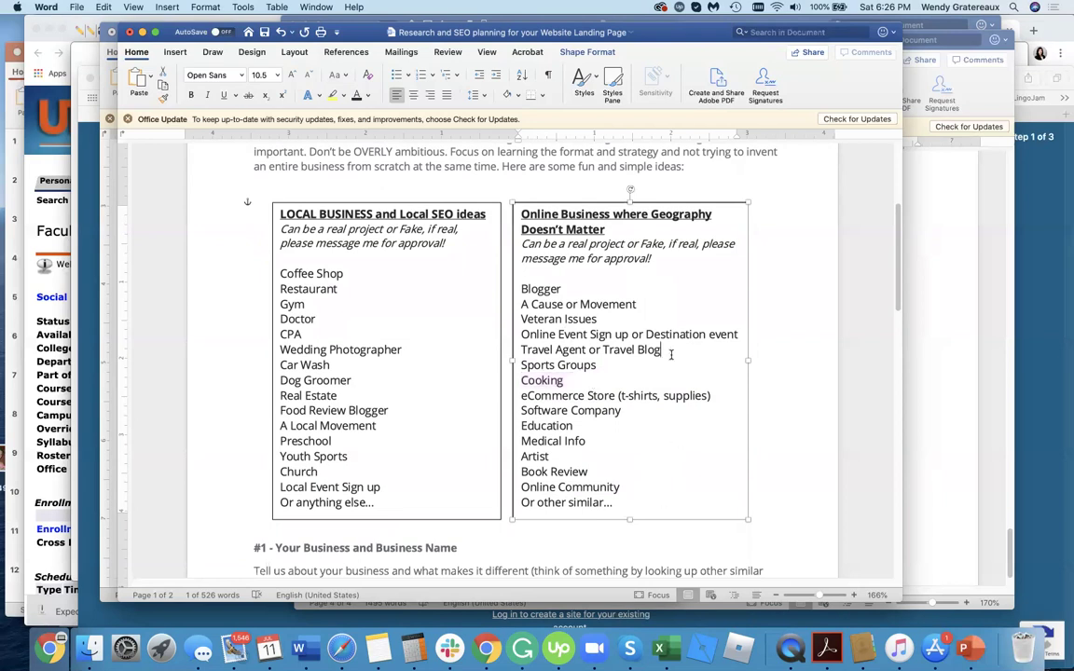
# Scroll down to section #1 on the business name, briefly selecting its heading.
pyautogui.scroll(-1, 600, 536)
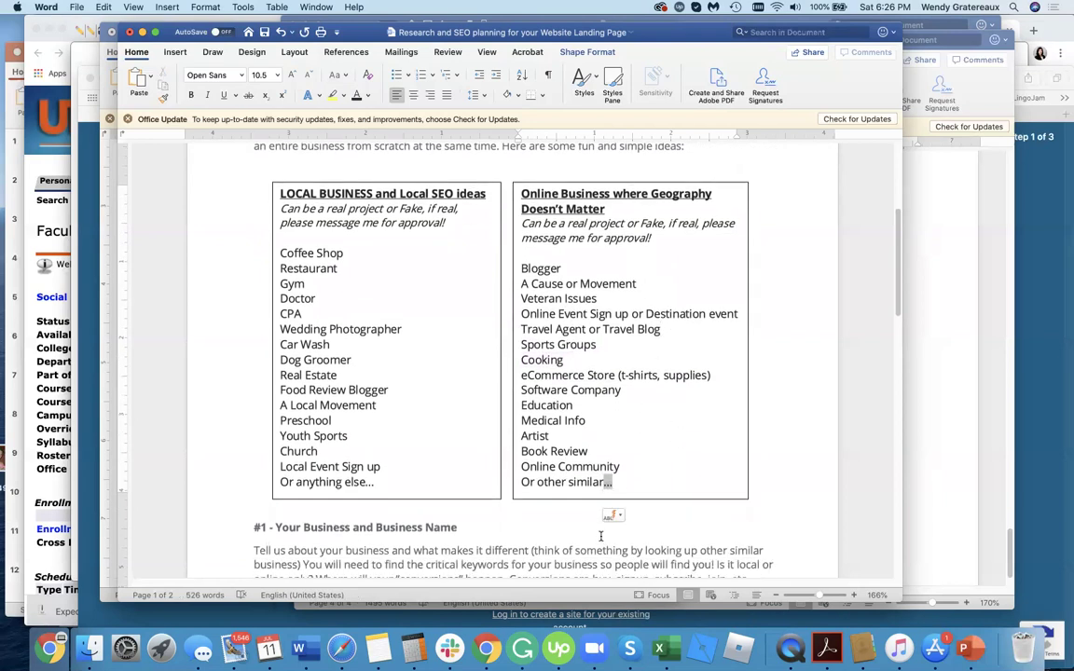
pyautogui.scroll(-2, 600, 536)
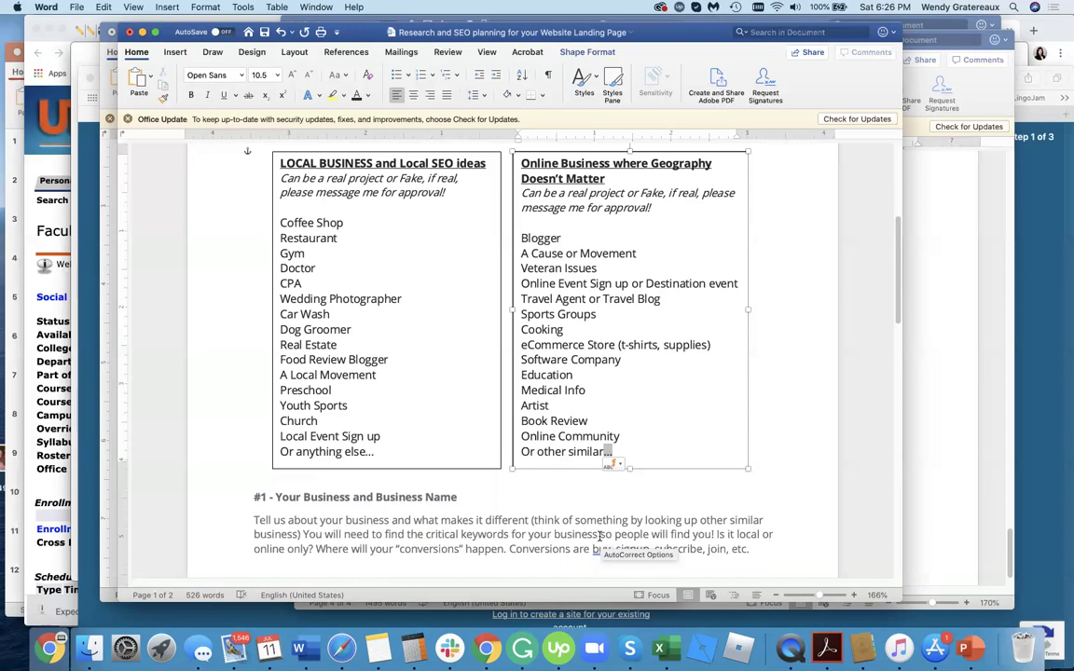
pyautogui.scroll(-3, 601, 466)
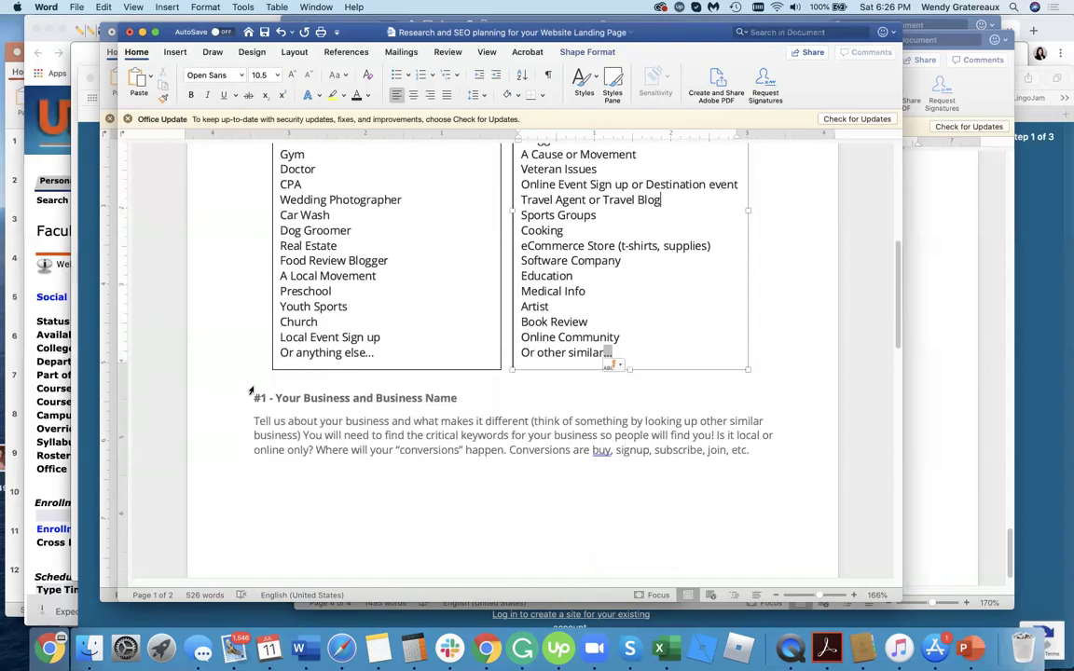
pyautogui.moveTo(253, 398); pyautogui.dragTo(471, 399)
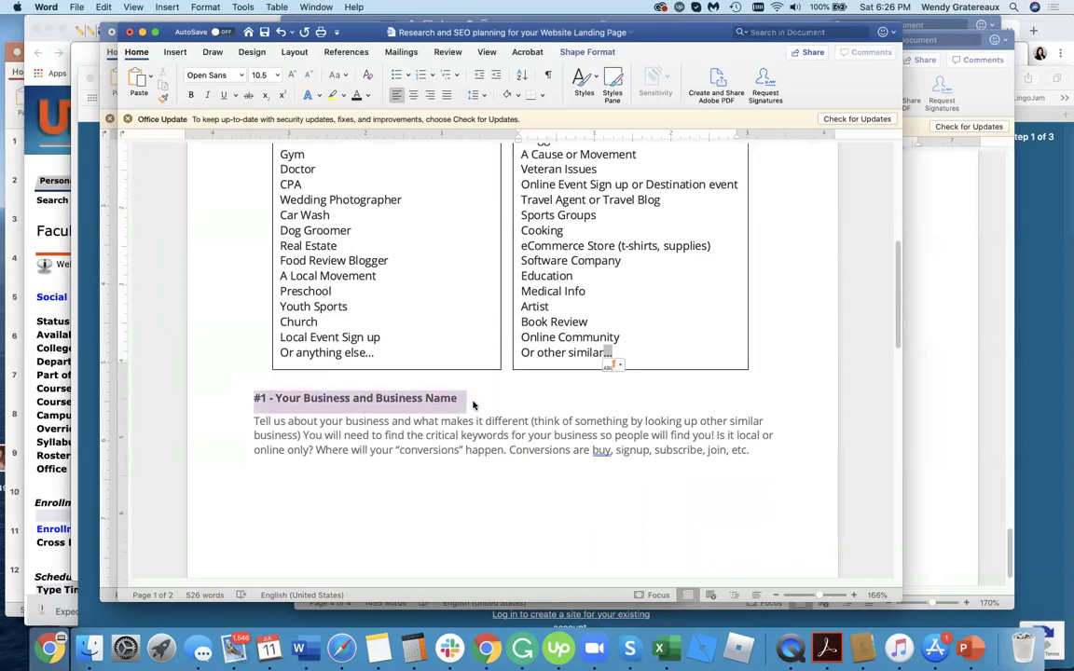
pyautogui.click(481, 435)
# Select the conversion types sentence and scroll on to the branding colours and keywords sections.
pyautogui.scroll(-1, 481, 435)
pyautogui.scroll(-3, 481, 435)
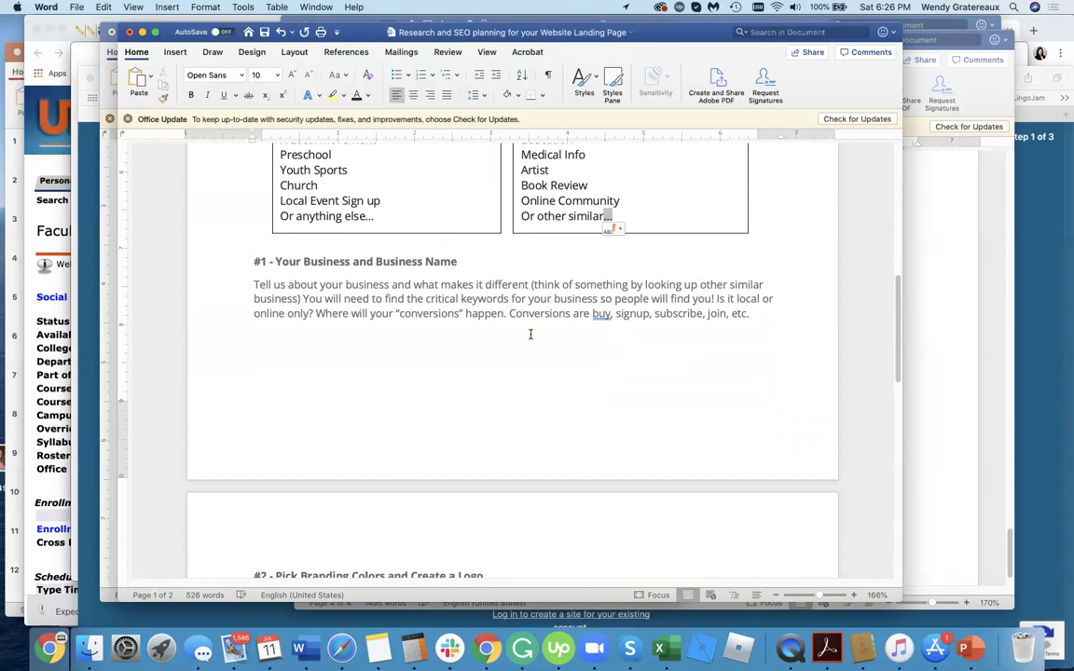
pyautogui.scroll(-3, 530, 332)
pyautogui.scroll(-2, 569, 474)
pyautogui.scroll(3, 628, 338)
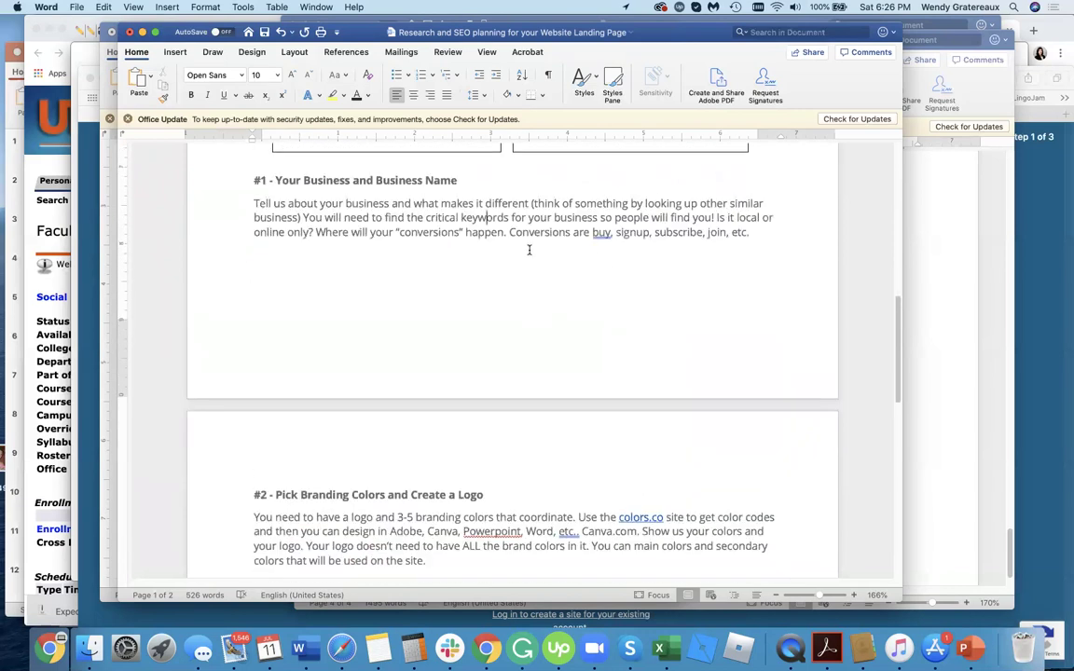
pyautogui.moveTo(510, 233); pyautogui.dragTo(772, 227)
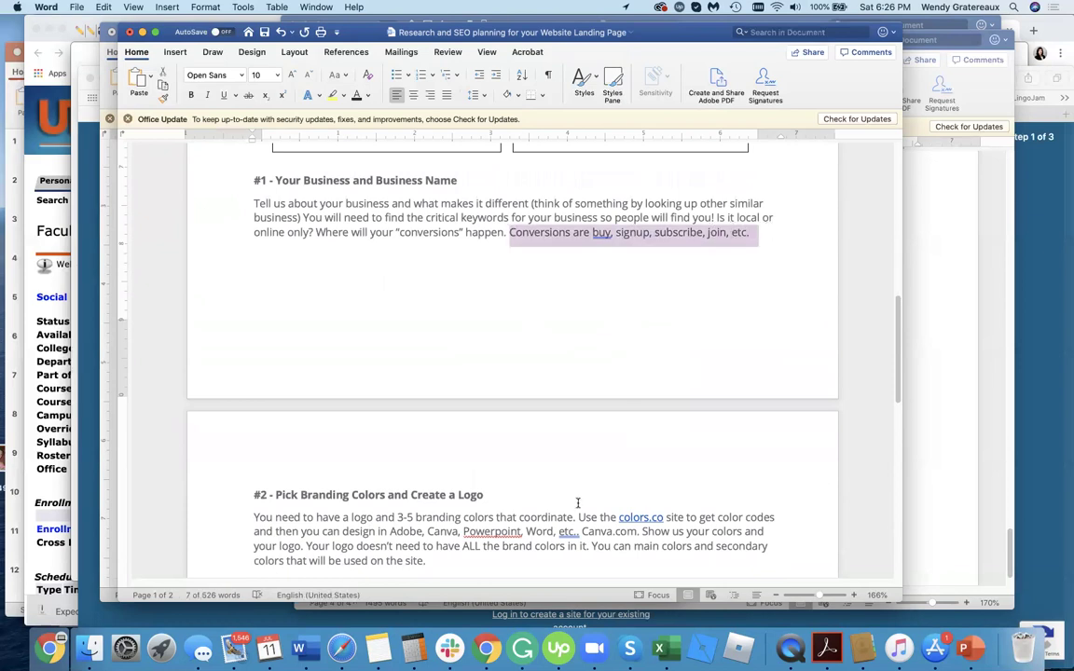
pyautogui.scroll(-3, 578, 539)
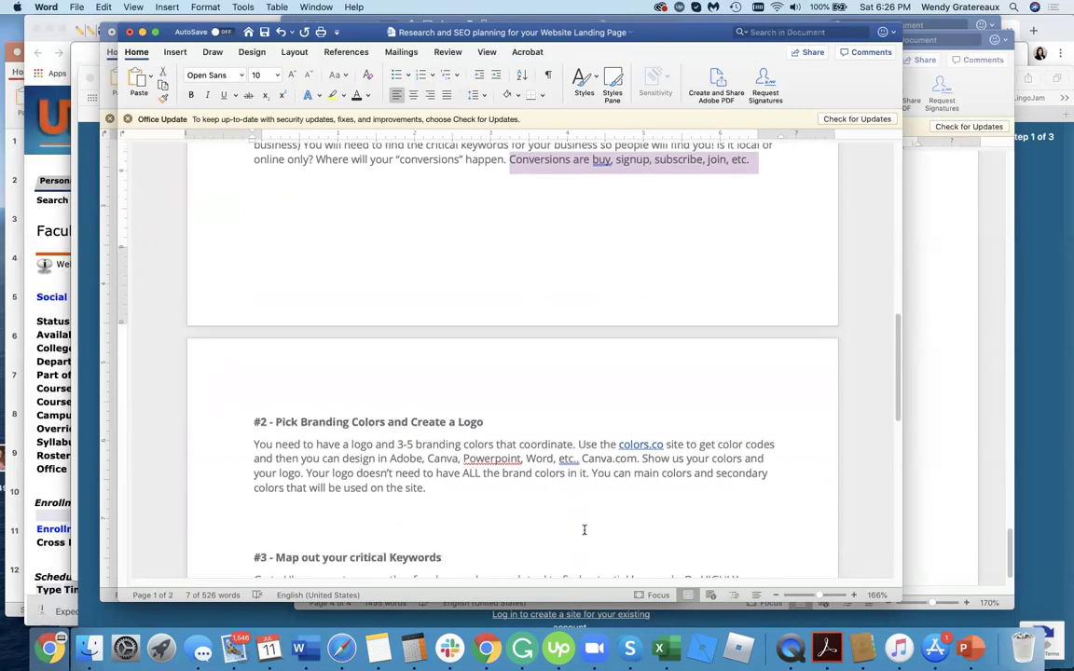
pyautogui.scroll(-8, 584, 529)
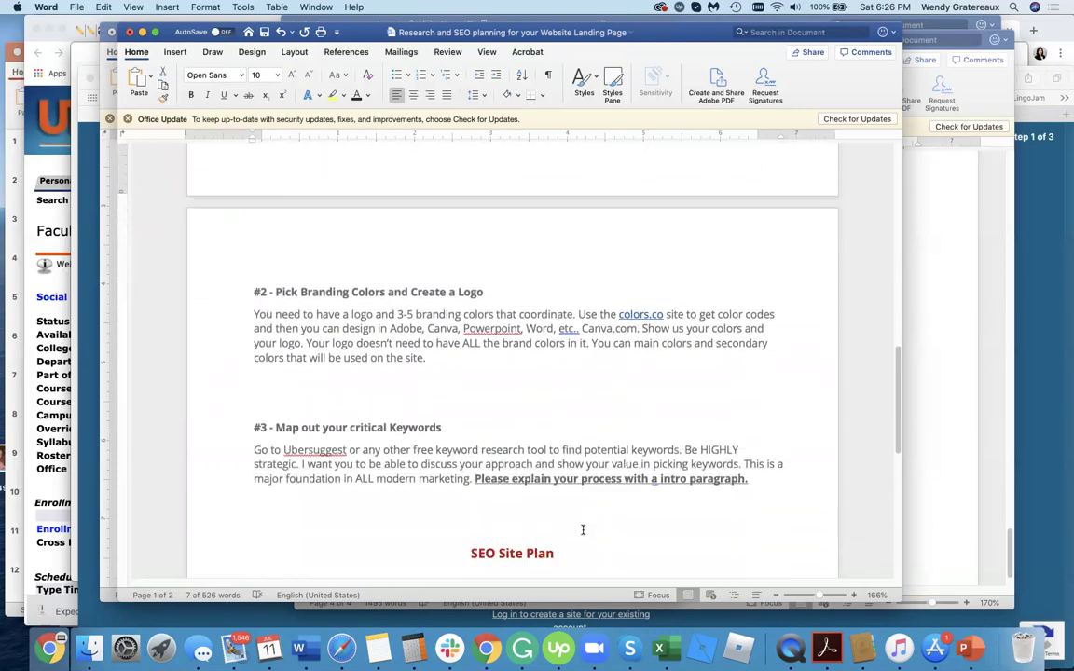
pyautogui.click(295, 232)
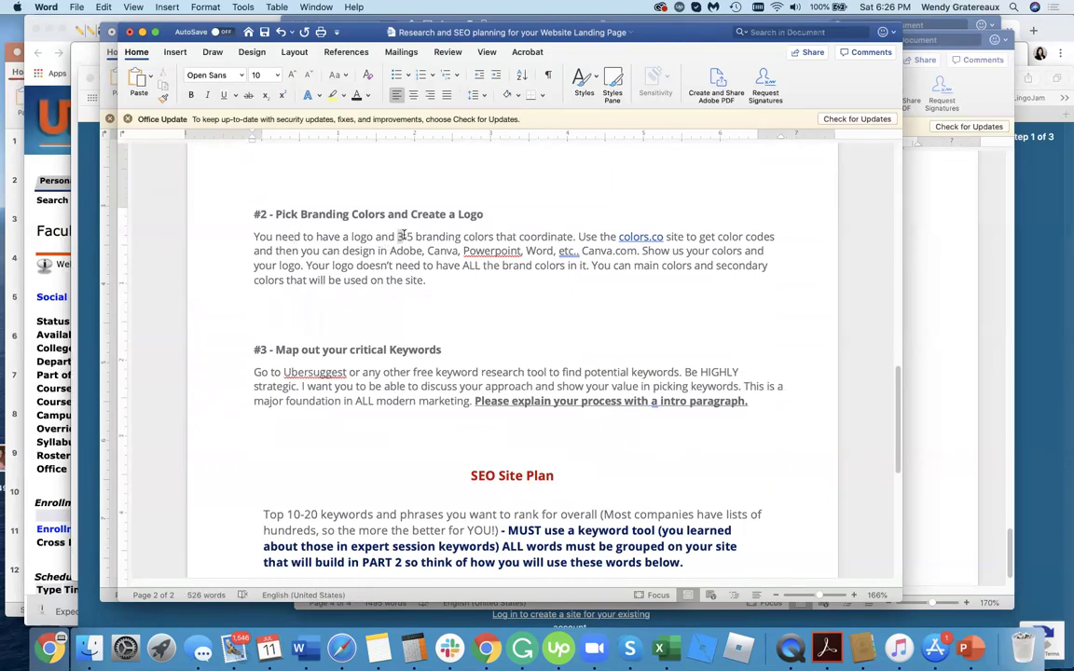
pyautogui.moveTo(399, 237); pyautogui.dragTo(414, 237)
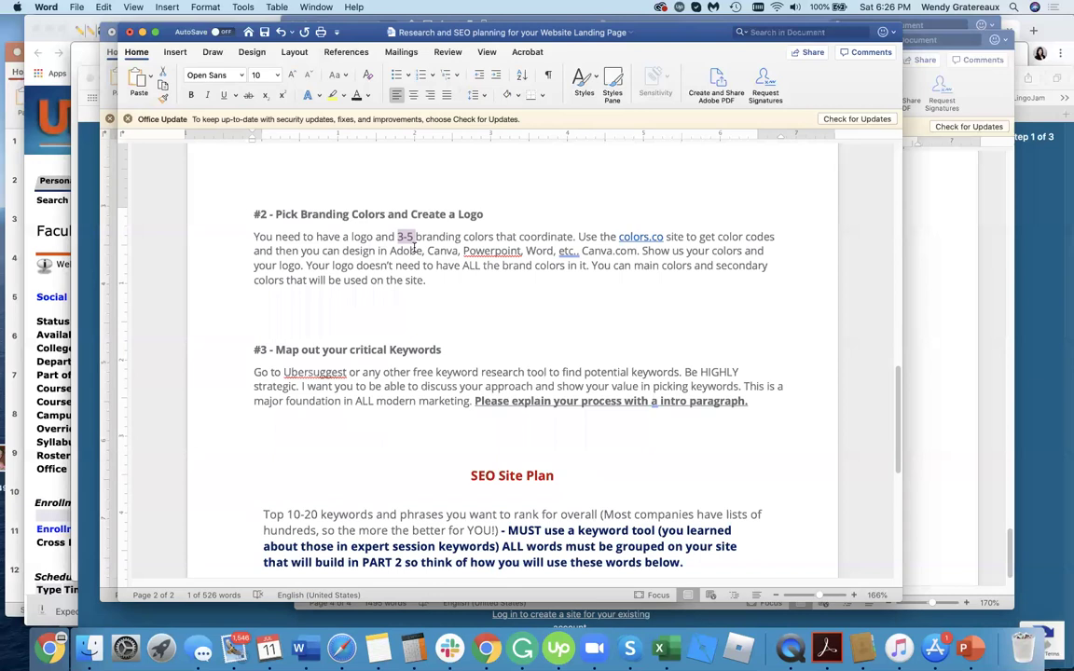
pyautogui.click(589, 251)
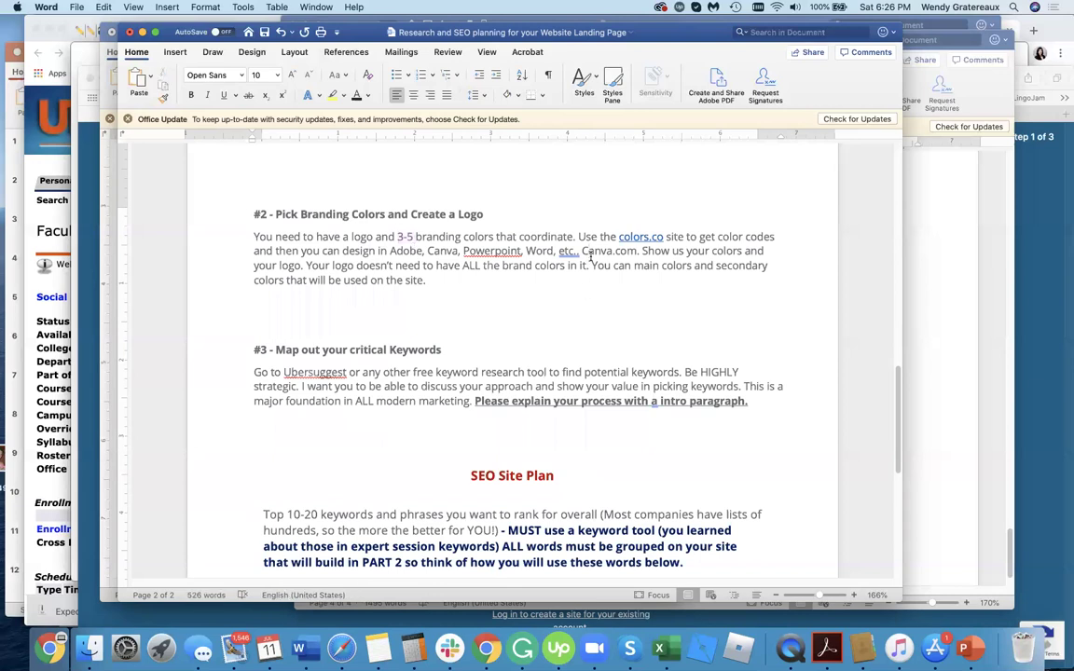
pyautogui.click(473, 281)
pyautogui.scroll(-3, 533, 296)
pyautogui.scroll(-1, 607, 392)
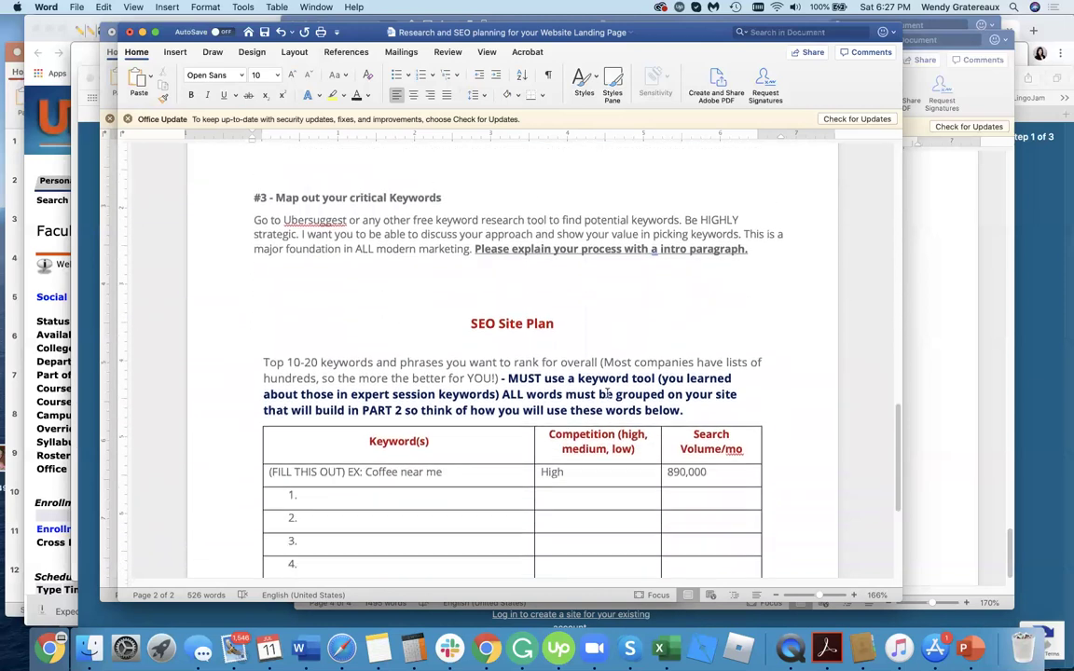
pyautogui.scroll(-1, 607, 393)
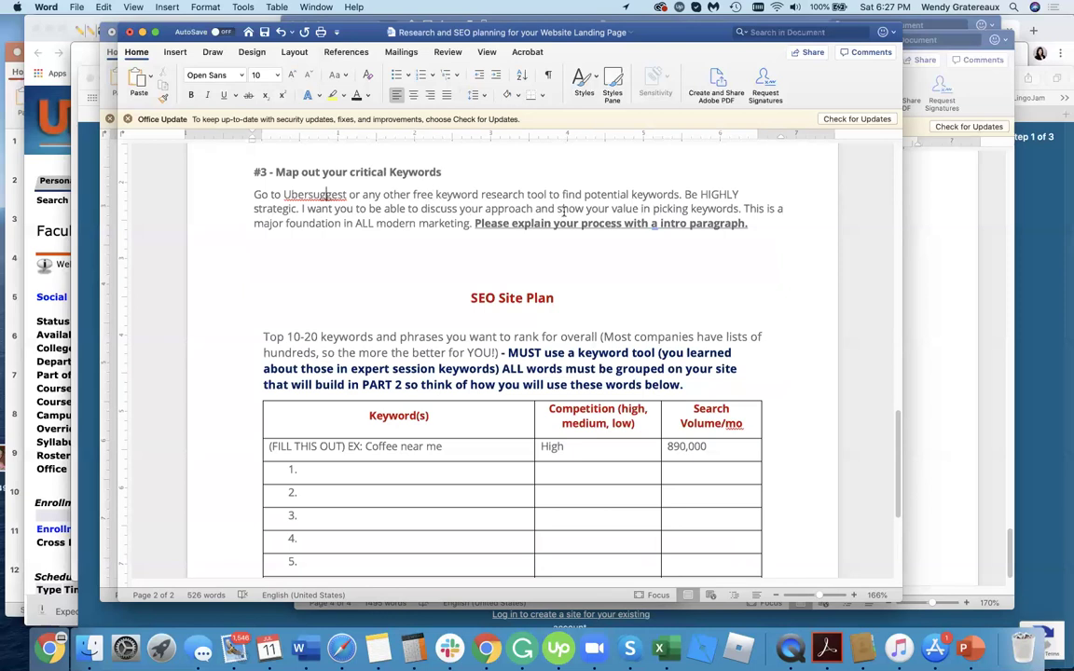
pyautogui.scroll(-3, 356, 353)
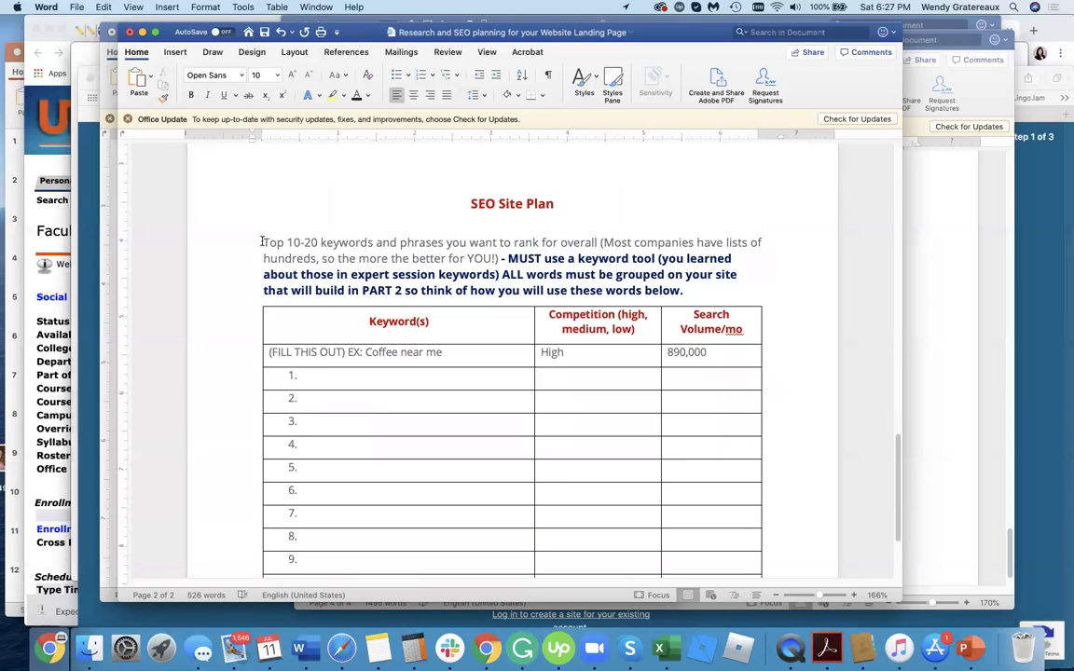
pyautogui.moveTo(263, 243); pyautogui.dragTo(313, 241)
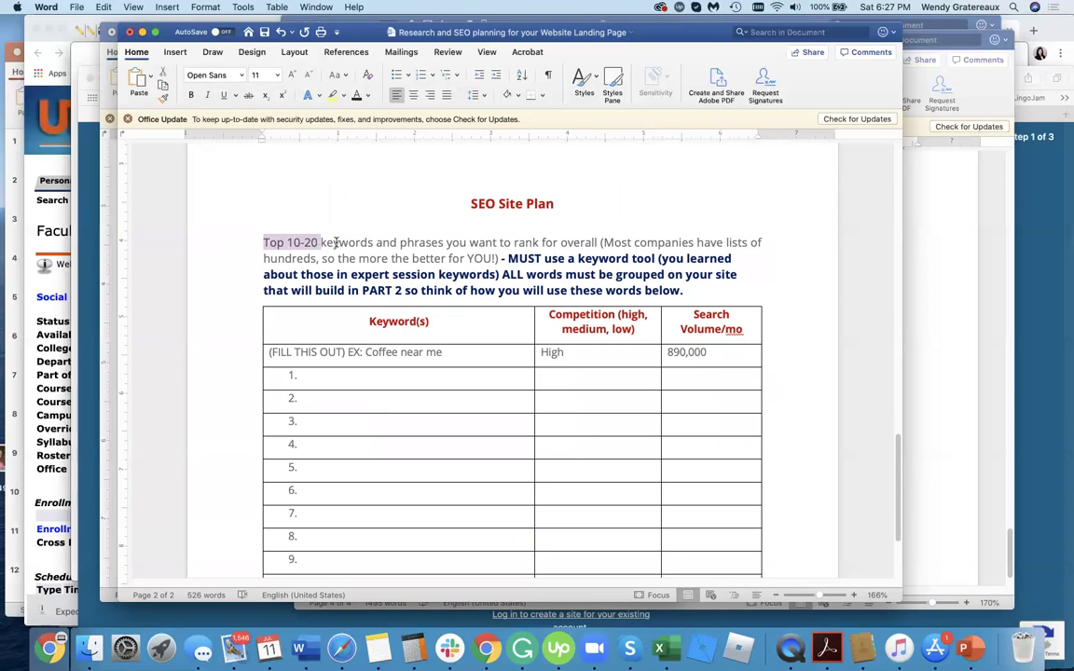
pyautogui.click(336, 241)
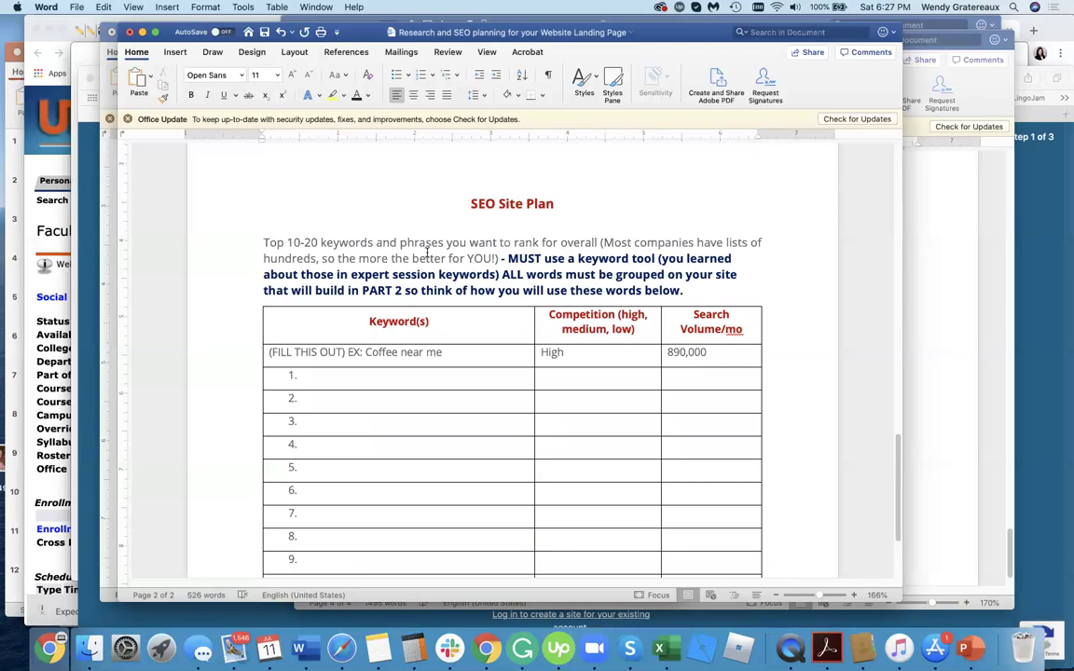
pyautogui.scroll(-3, 427, 253)
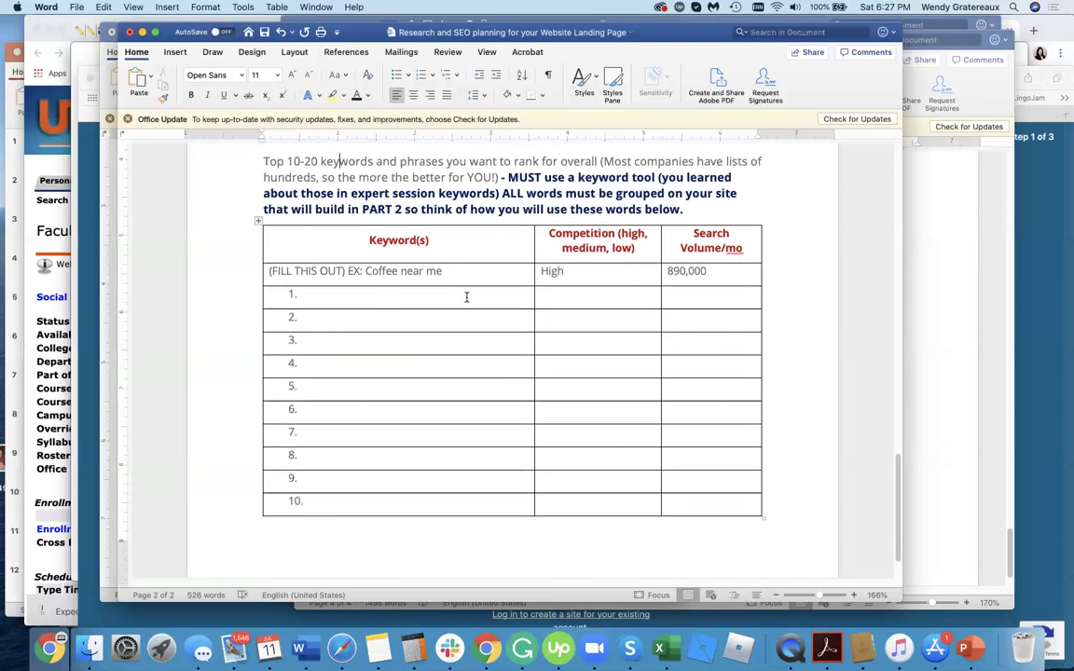
pyautogui.click(466, 296)
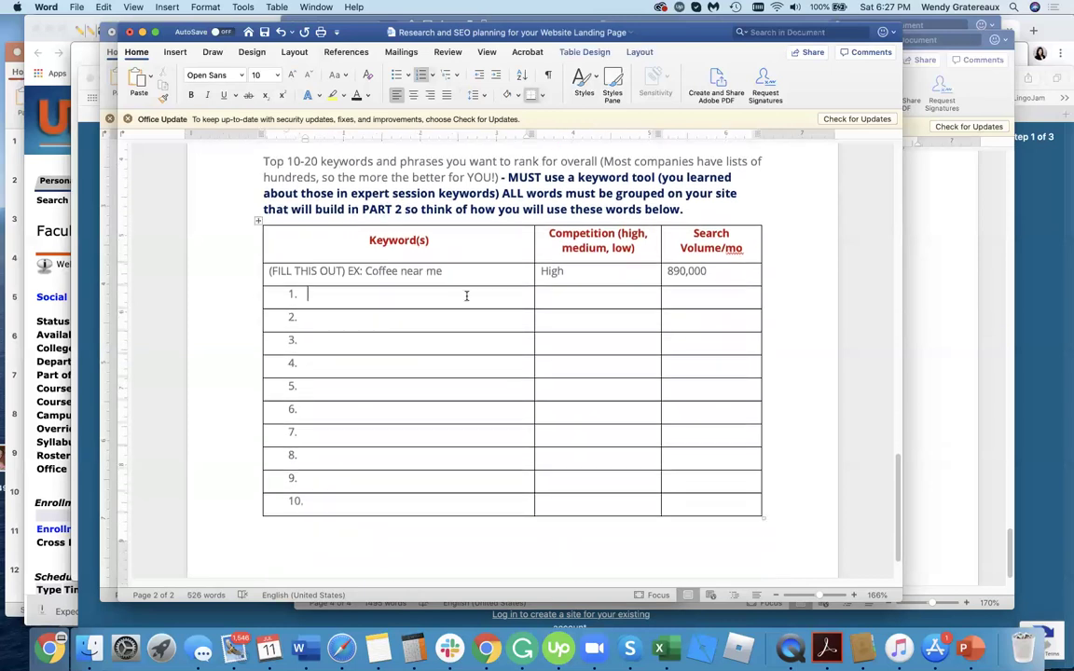
pyautogui.moveTo(466, 273); pyautogui.dragTo(451, 269)
pyautogui.click(386, 294)
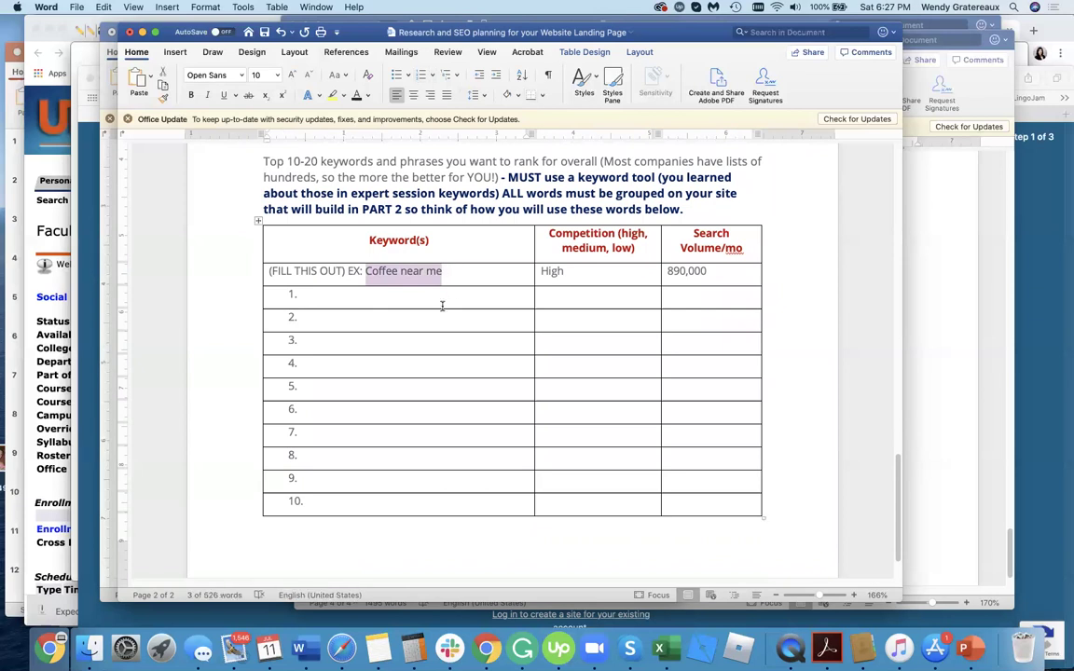
pyautogui.click(442, 305)
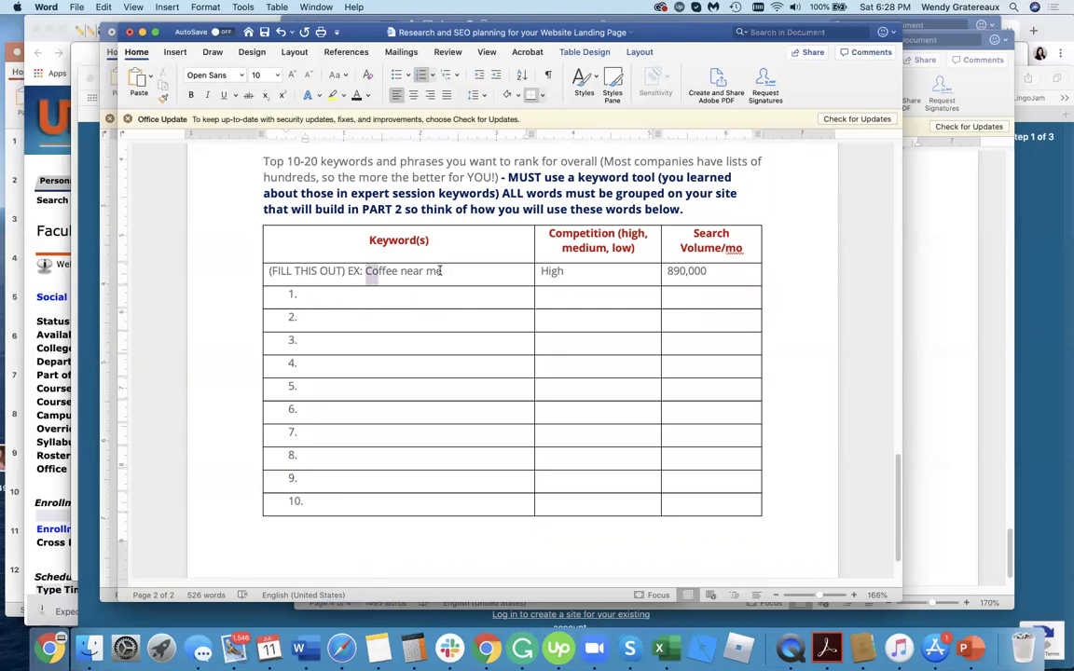
pyautogui.moveTo(364, 271); pyautogui.dragTo(451, 270)
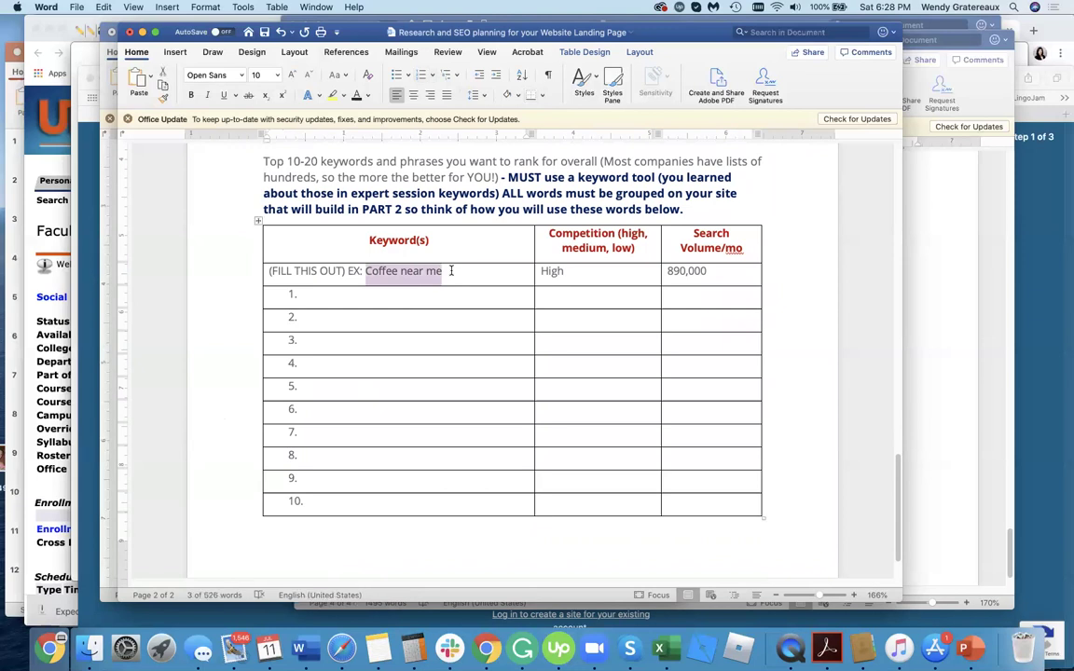
pyautogui.click(453, 294)
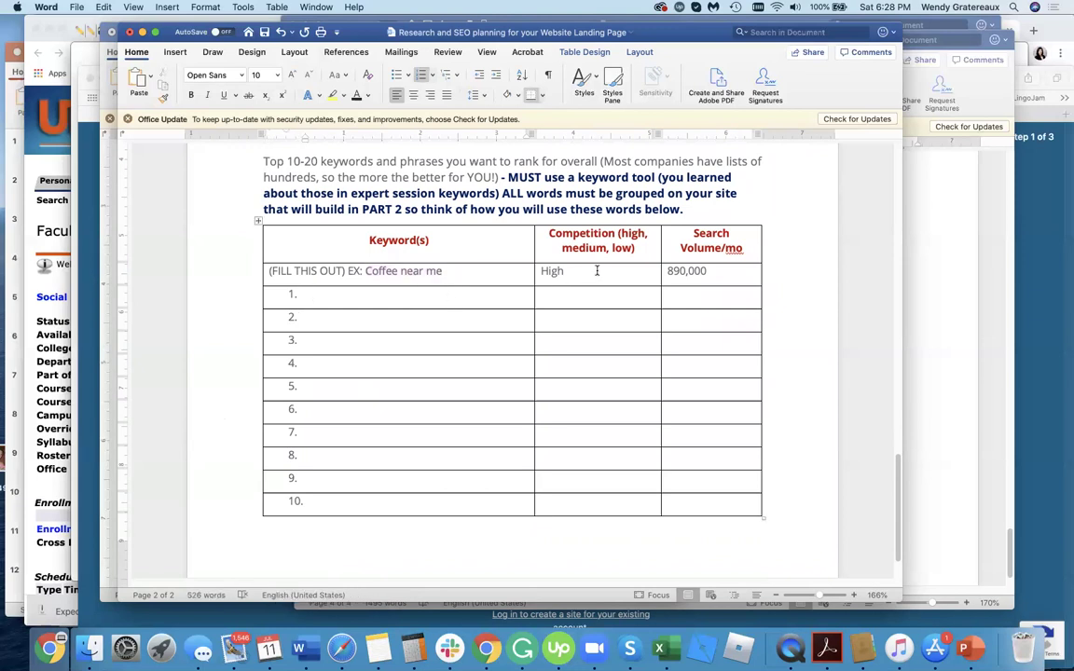
pyautogui.moveTo(597, 271)
pyautogui.mouseDown()
pyautogui.moveTo(524, 270)
pyautogui.moveTo(556, 270)
pyautogui.mouseUp()
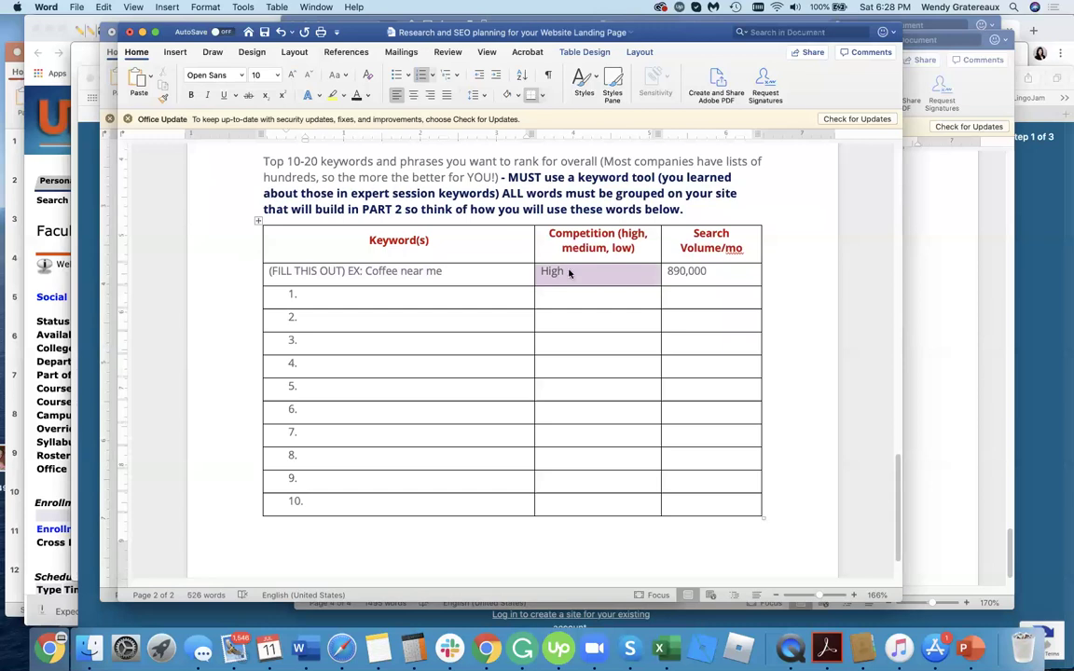
pyautogui.click(704, 273)
pyautogui.doubleClick(703, 272)
pyautogui.click(462, 295)
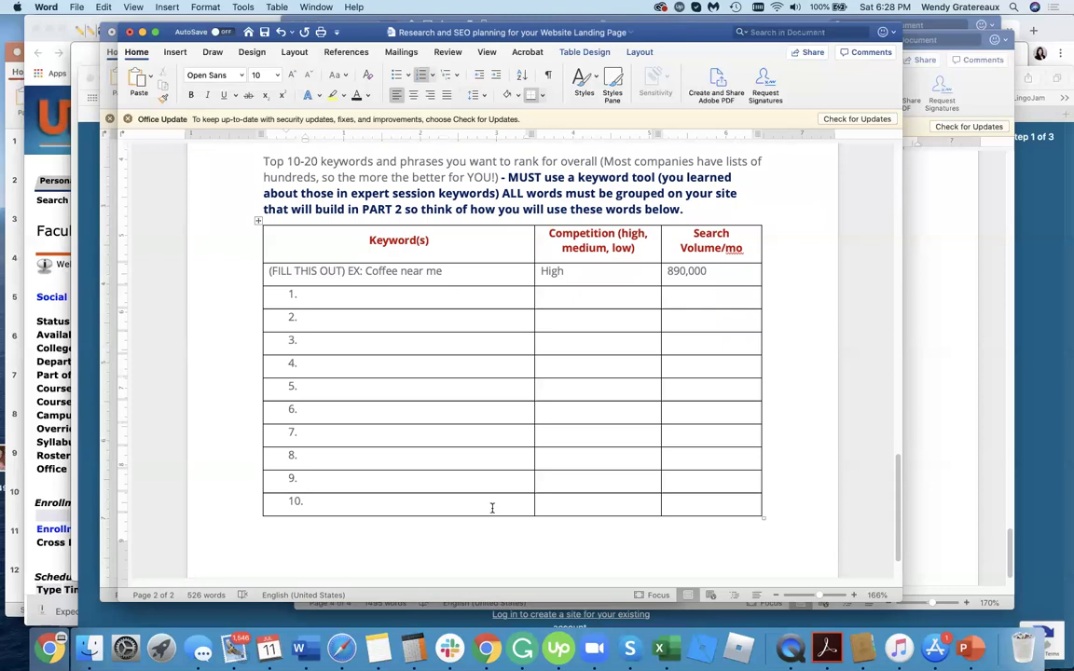
pyautogui.scroll(-2, 493, 508)
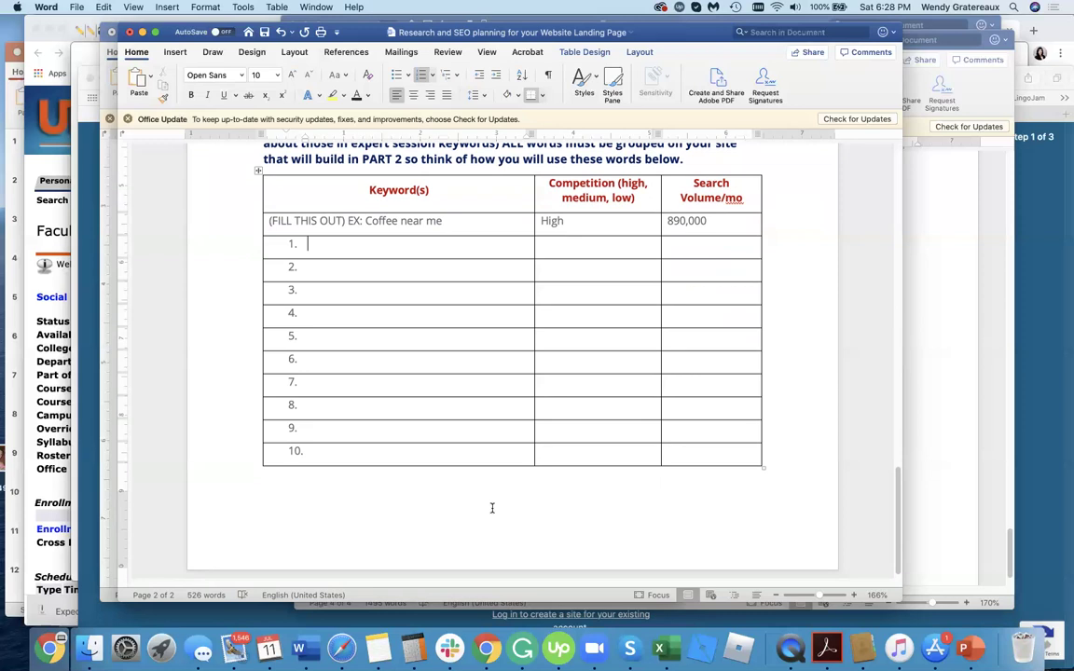
pyautogui.scroll(1, 492, 508)
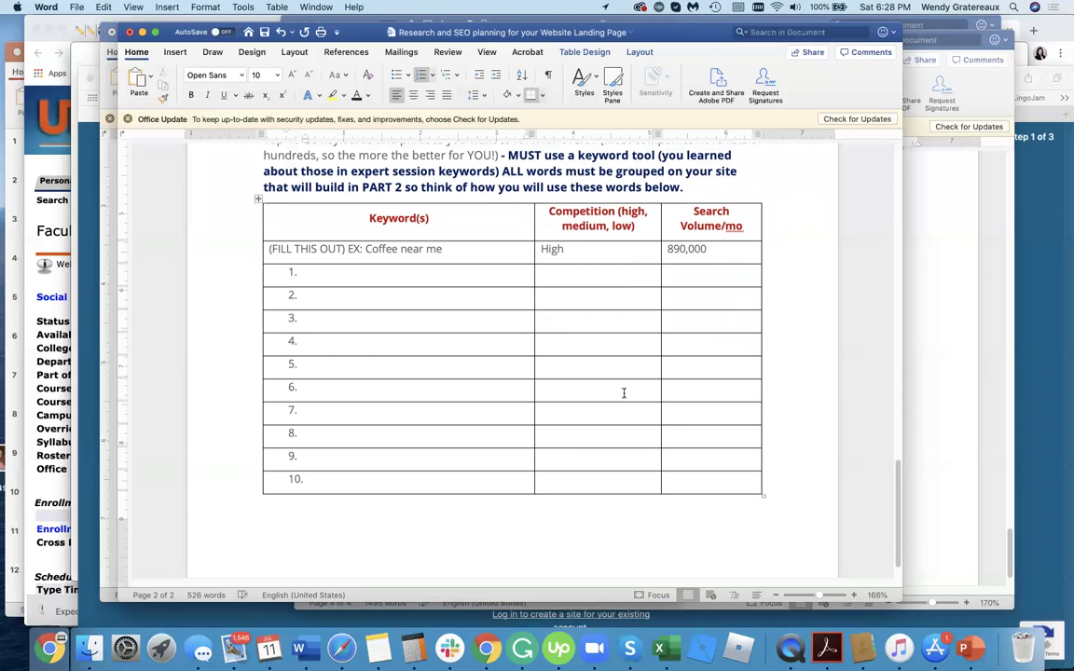
# Bring Safari forward and go back from the sign-up form to wordpress.com/free.
pyautogui.click(1059, 290)
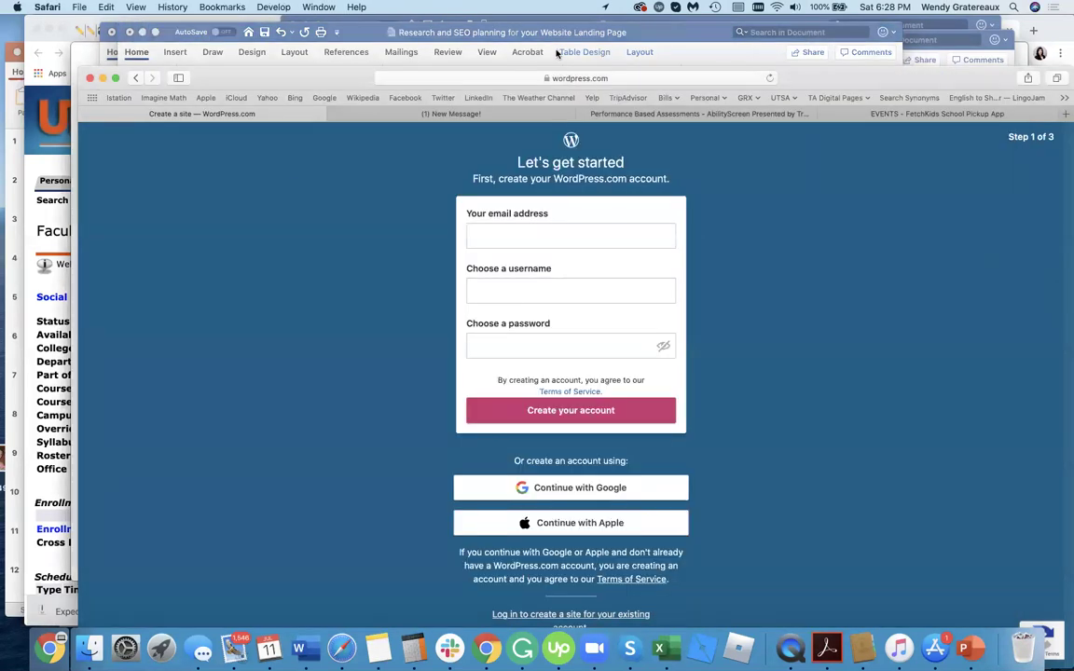
pyautogui.click(607, 78)
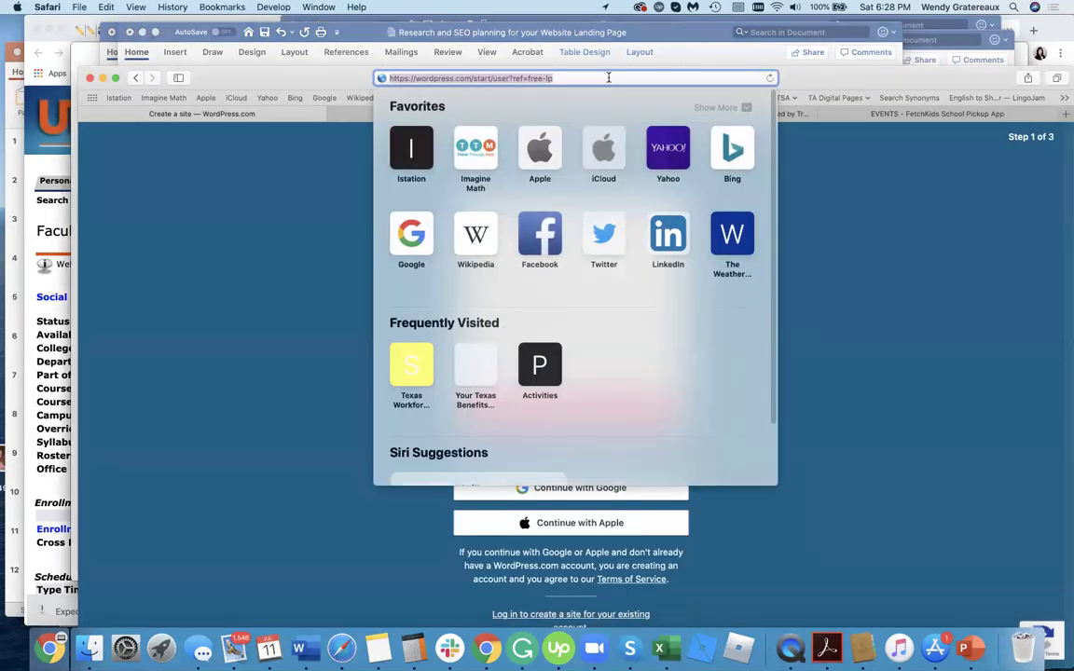
pyautogui.click(137, 77)
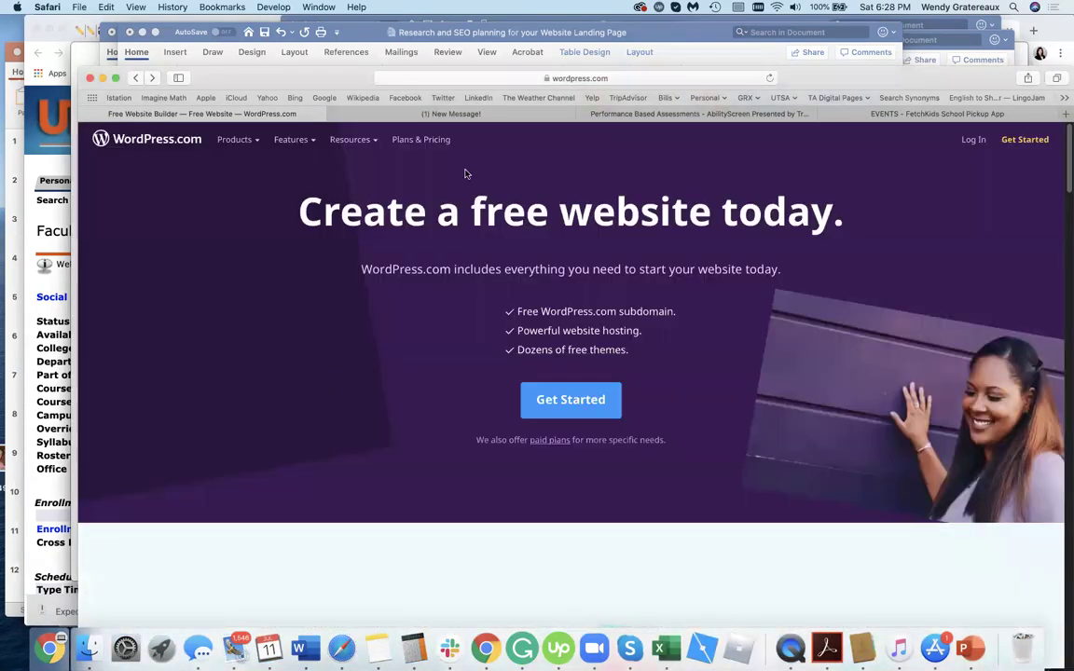
pyautogui.click(495, 77)
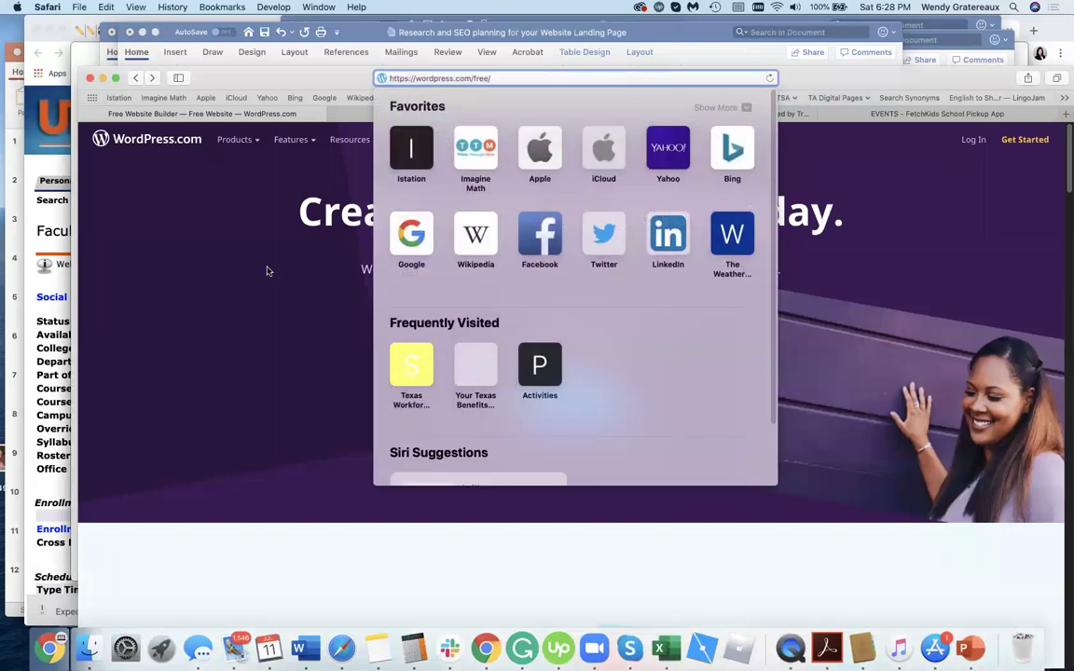
pyautogui.click(583, 463)
# Scroll to compare the Free ($0), Personal ($4), Premium ($8) and Business ($25) plans.
pyautogui.scroll(-3, 580, 466)
pyautogui.scroll(-15, 580, 466)
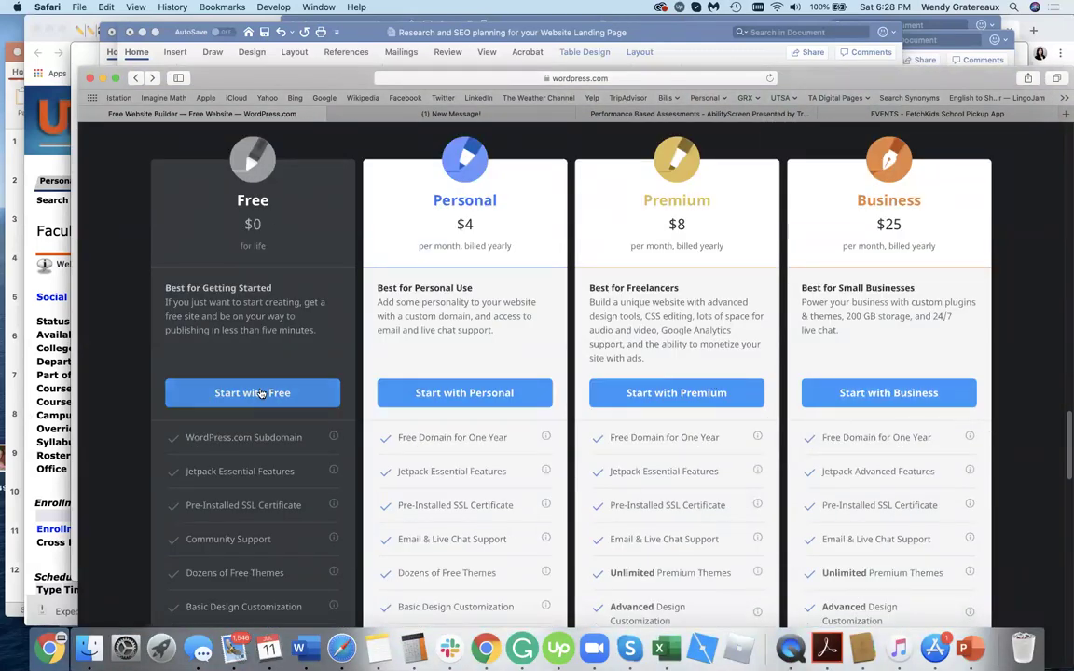
pyautogui.scroll(-5, 261, 394)
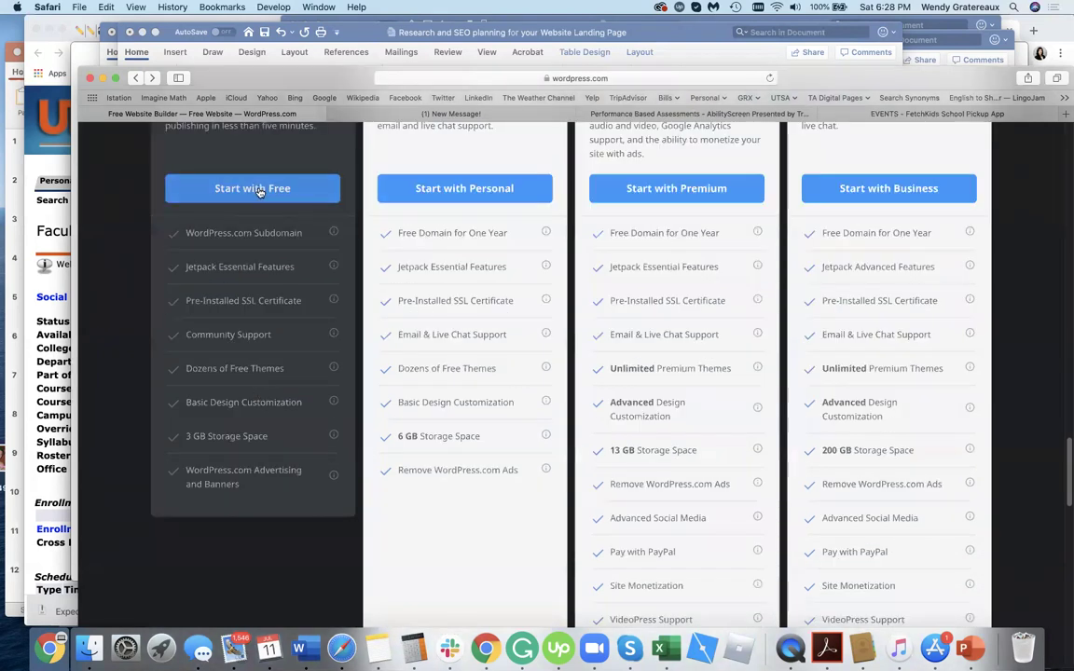
pyautogui.scroll(-5, 275, 533)
pyautogui.scroll(-10, 275, 533)
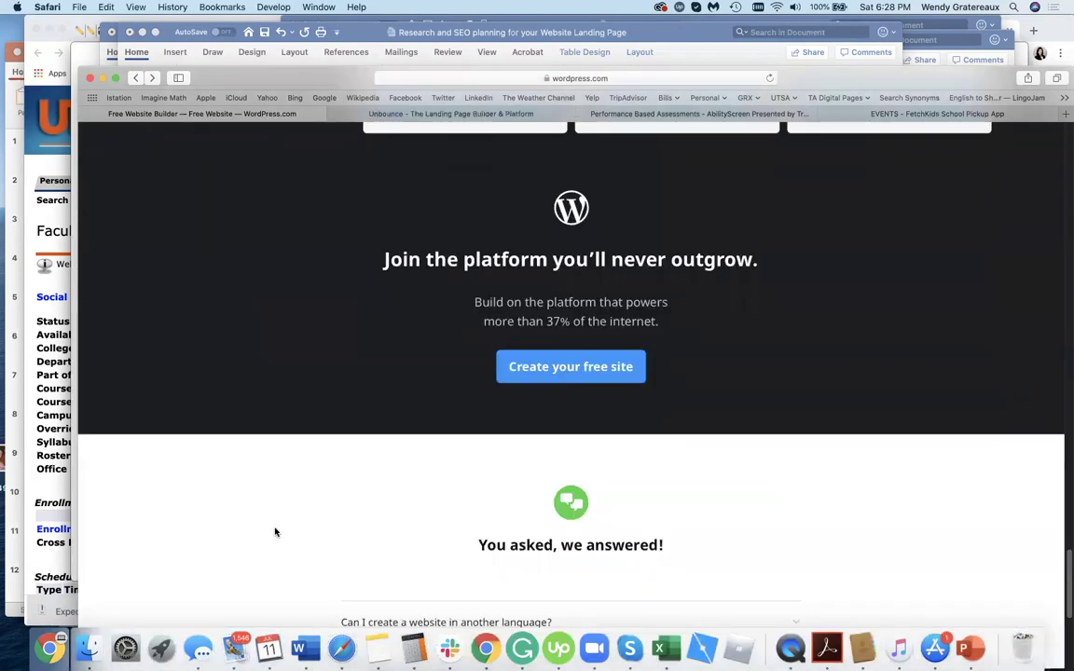
pyautogui.scroll(15, 276, 532)
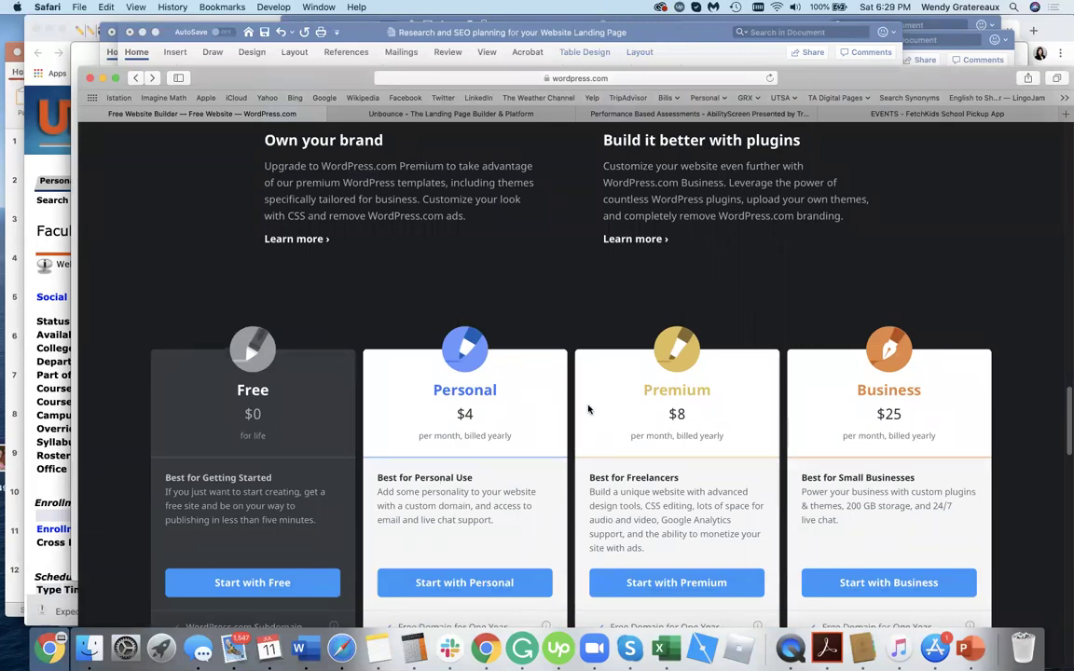
pyautogui.scroll(-6, 589, 408)
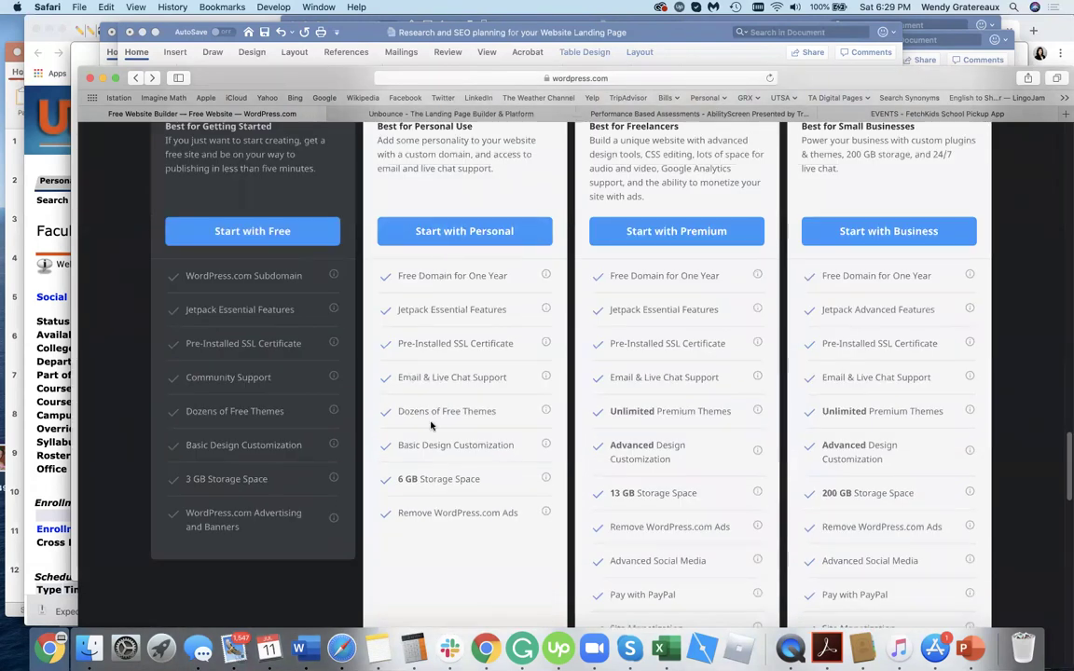
pyautogui.scroll(-10, 540, 526)
pyautogui.scroll(10, 538, 528)
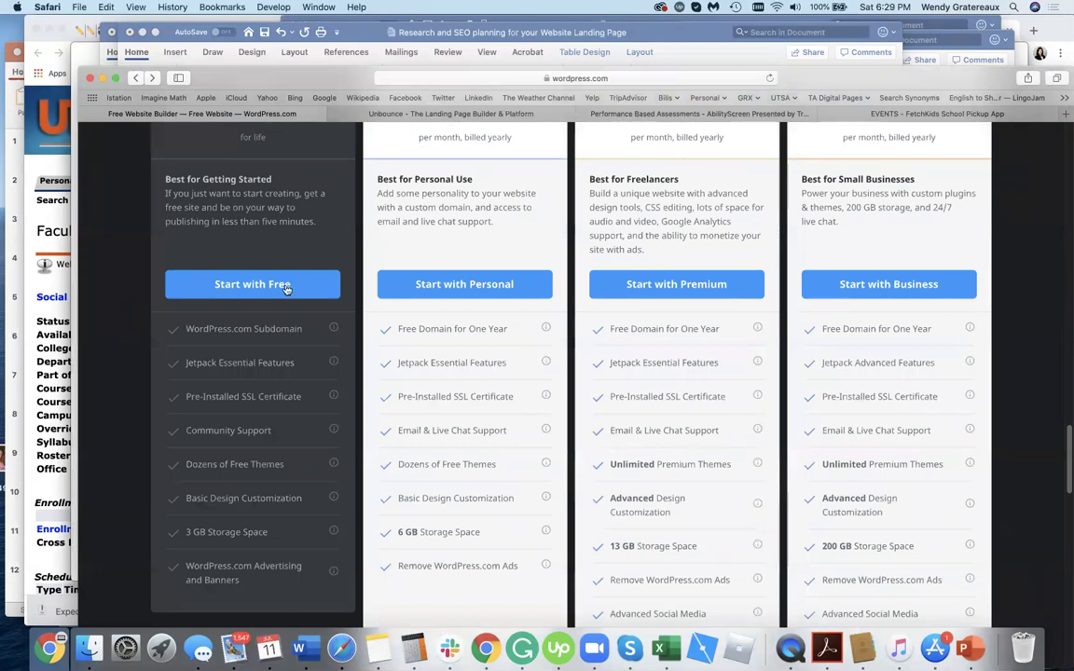
pyautogui.scroll(3, 767, 328)
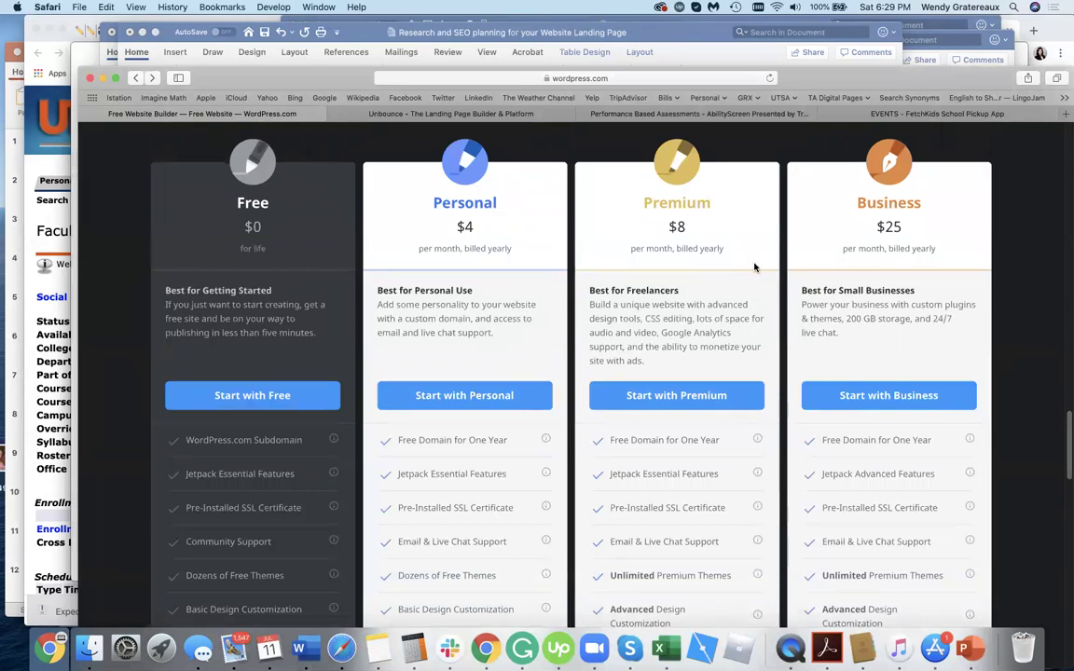
pyautogui.scroll(-10, 1023, 551)
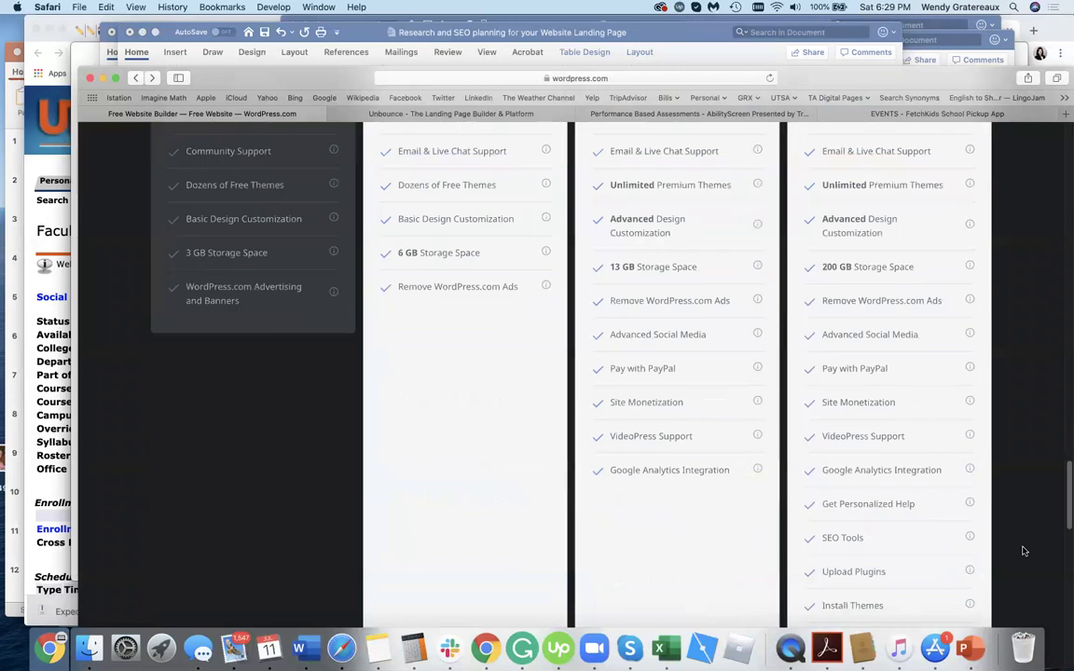
pyautogui.scroll(-4, 1023, 551)
pyautogui.scroll(9, 1020, 549)
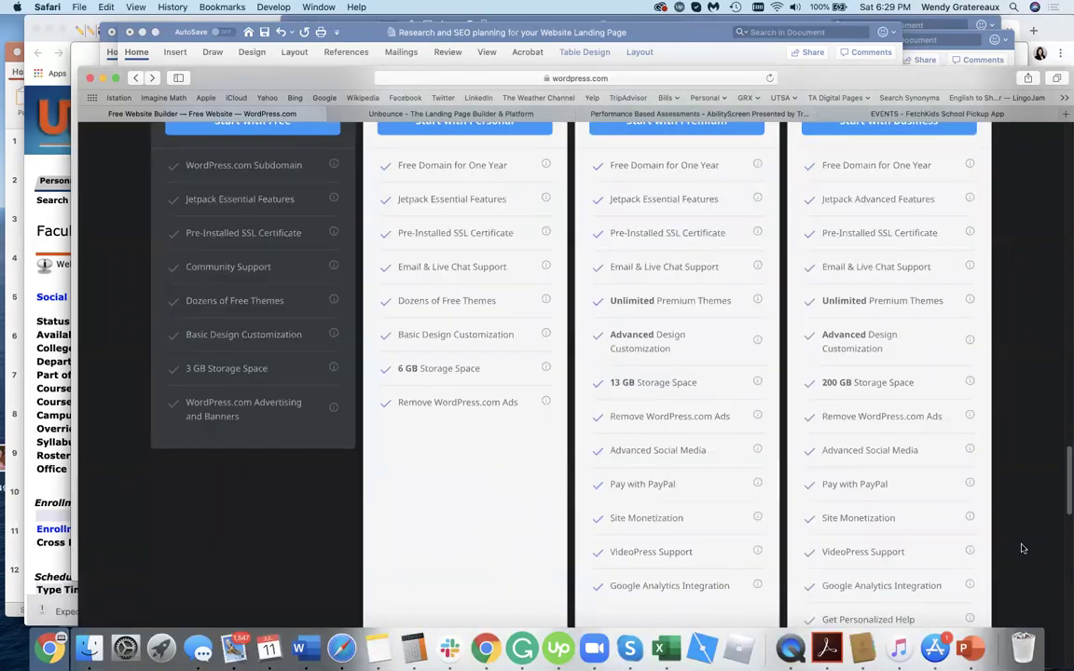
pyautogui.scroll(-5, 1019, 544)
pyautogui.scroll(5, 1019, 544)
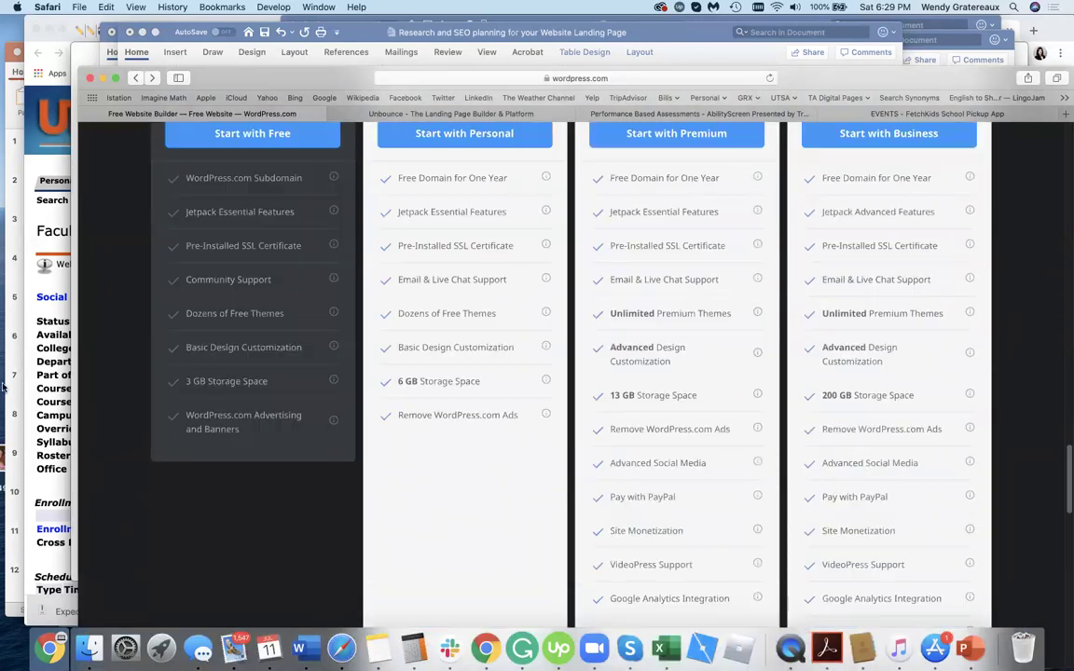
# Start a Free-plan site, entering the account email address and a username.
pyautogui.click(227, 140)
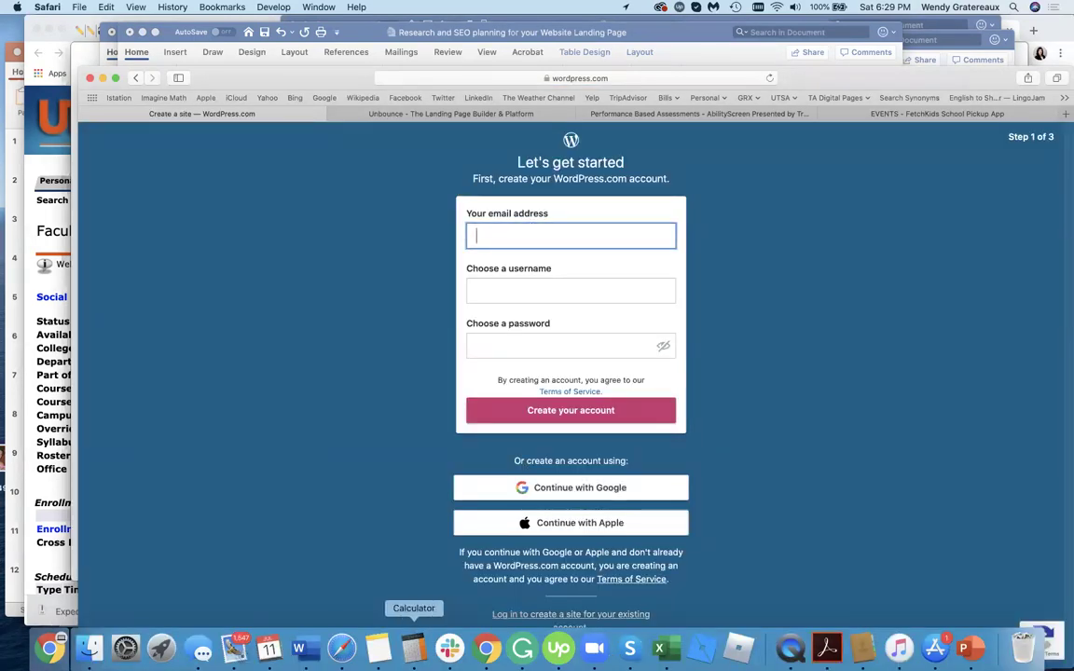
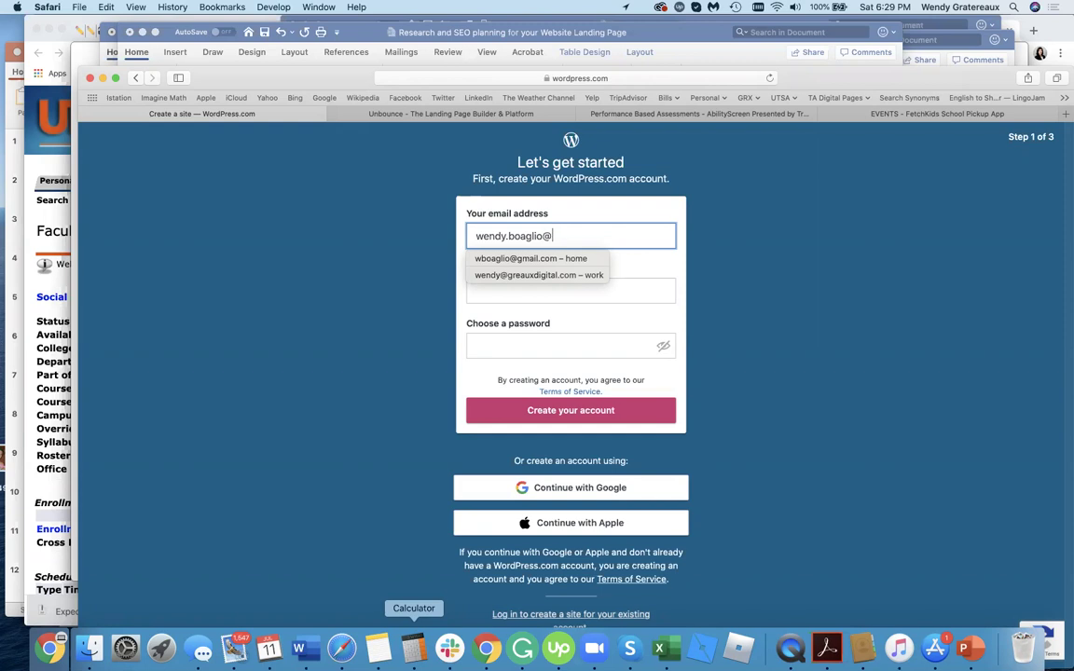
pyautogui.click(624, 296)
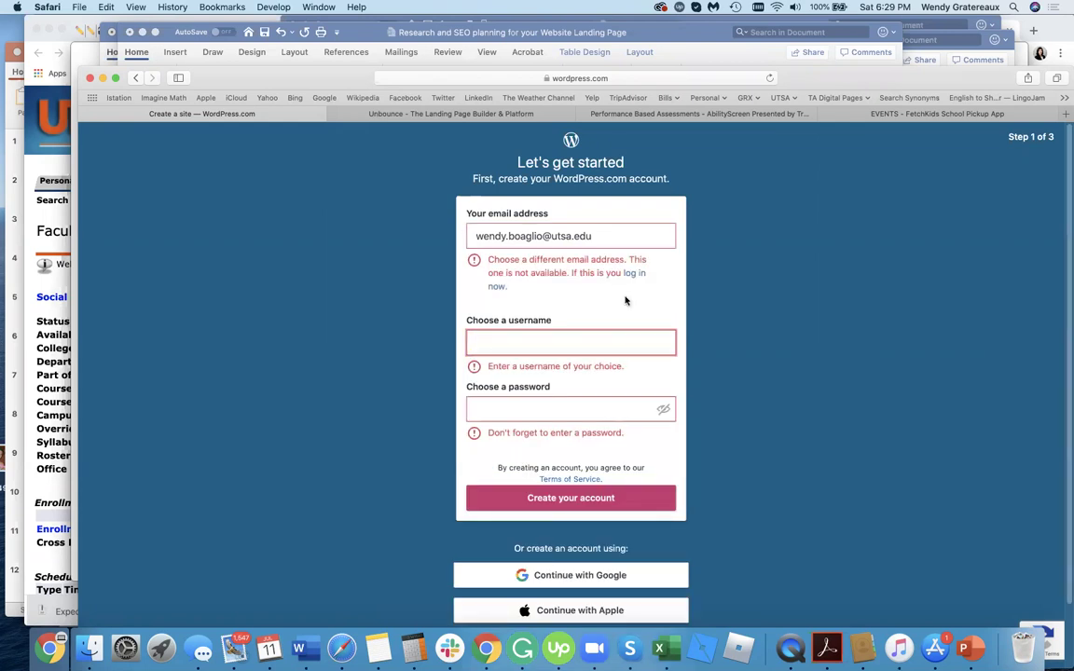
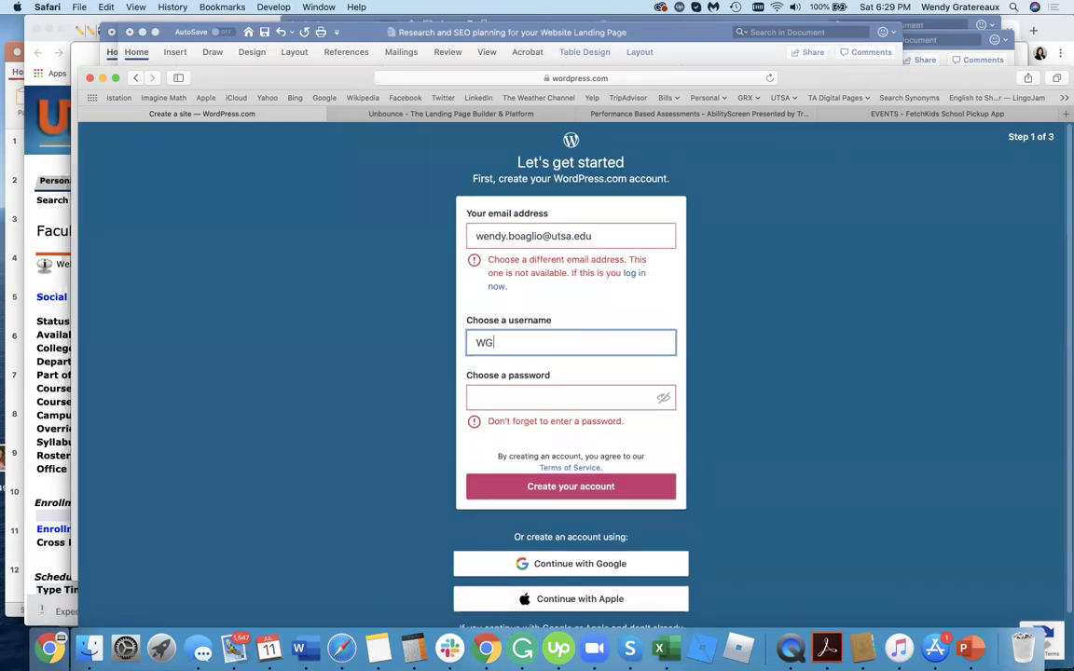
pyautogui.press('BackSpace')
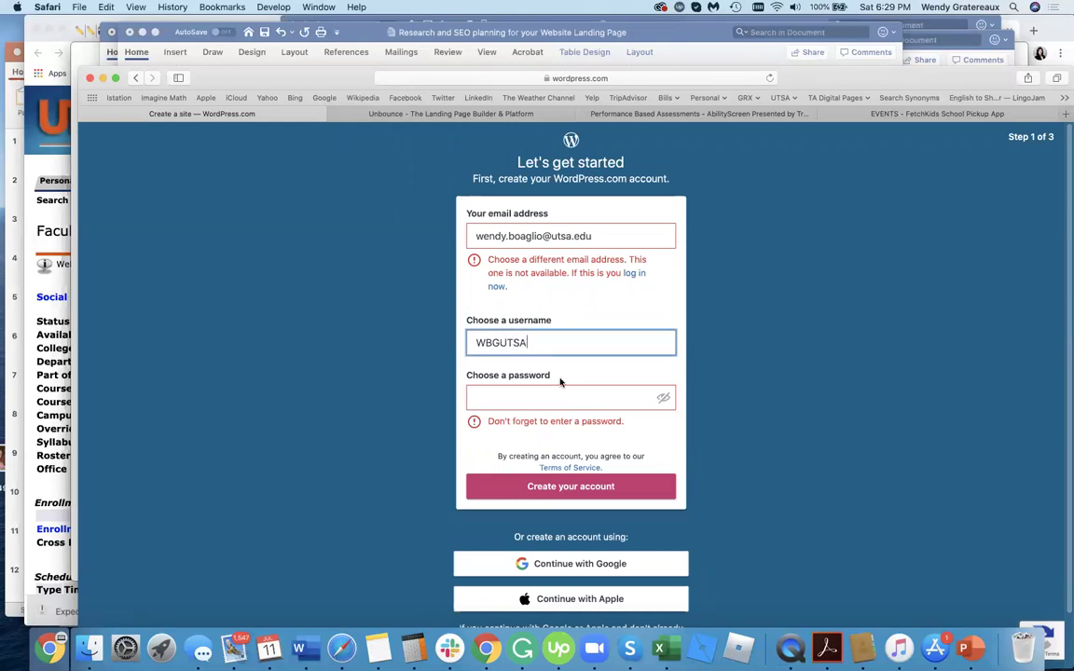
# Accept Safari's strong password, replace the rejected email with a different address, and create the account.
pyautogui.click(541, 397)
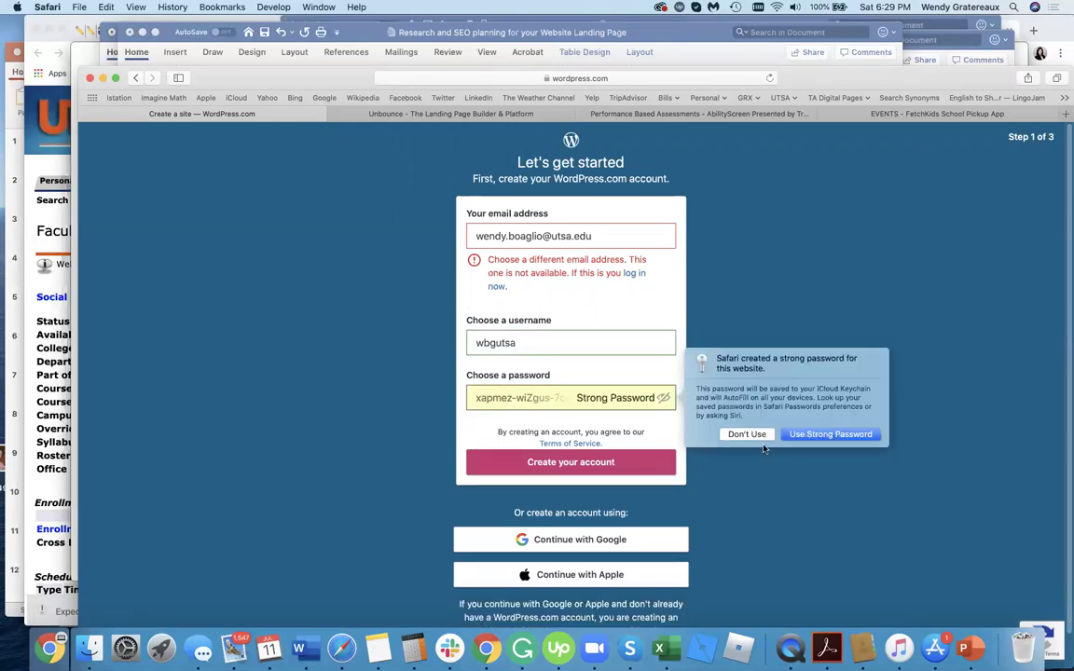
pyautogui.click(559, 461)
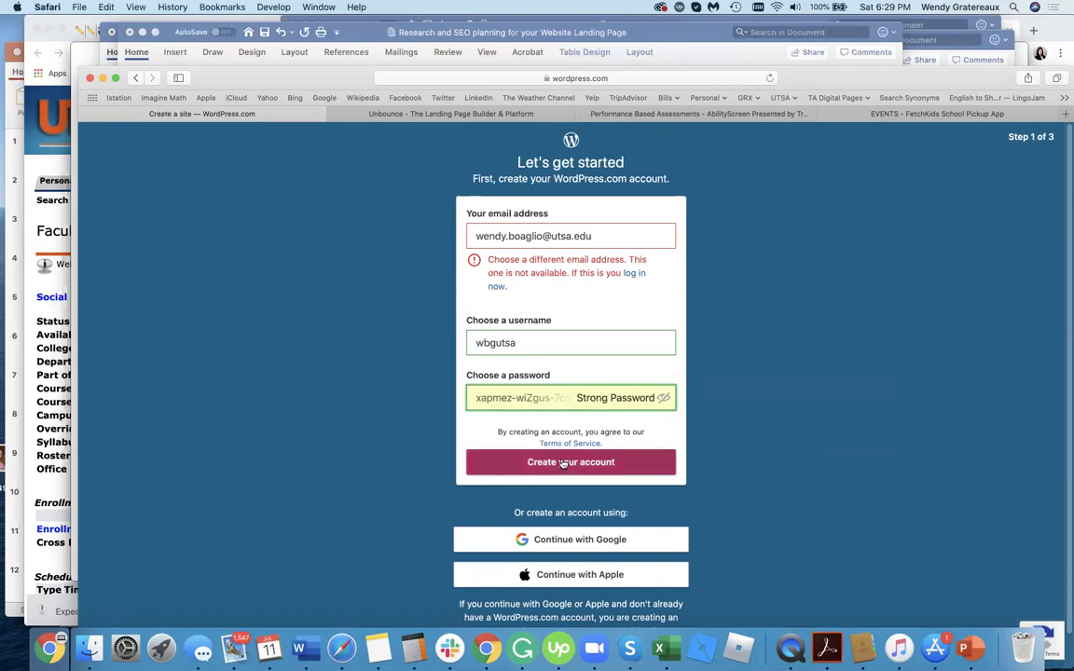
pyautogui.click(600, 234)
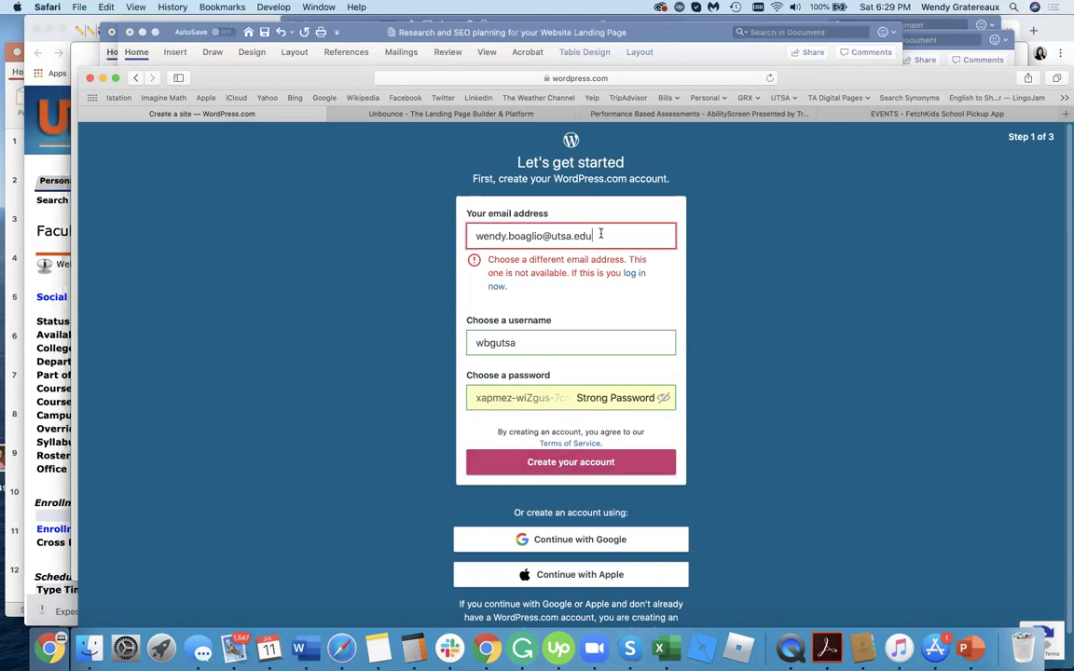
pyautogui.hotkey('alt', 'shift', 'Left')
pyautogui.hotkey('alt', 'shift', 'Left')
pyautogui.hotkey('alt', 'shift', 'Left')
pyautogui.hotkey('alt', 'shift', 'Left')
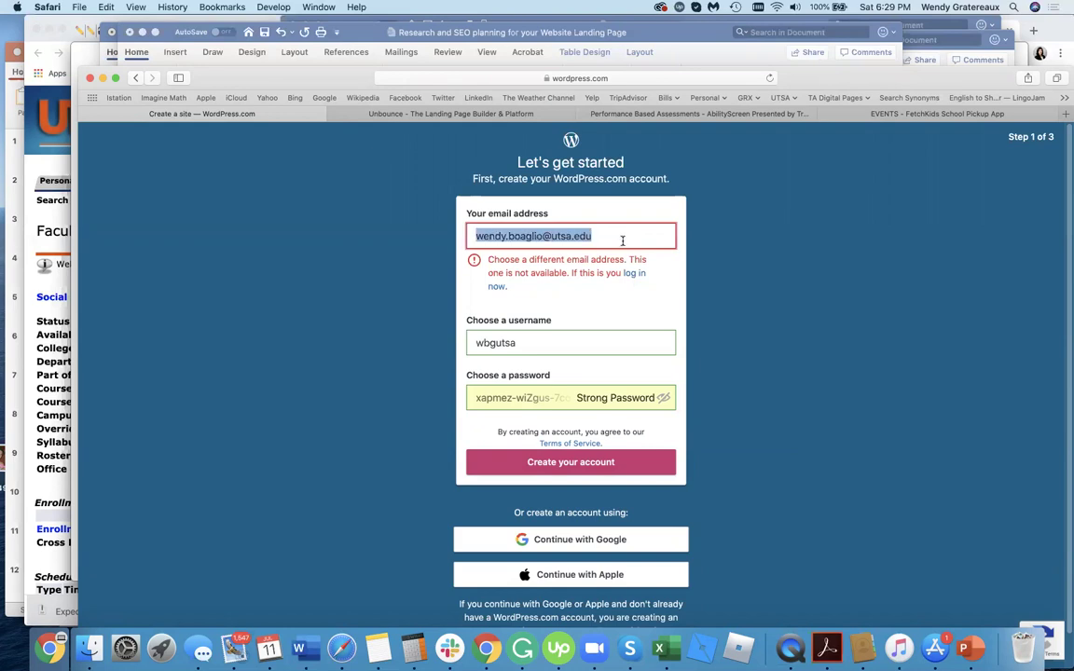
pyautogui.press('BackSpace')
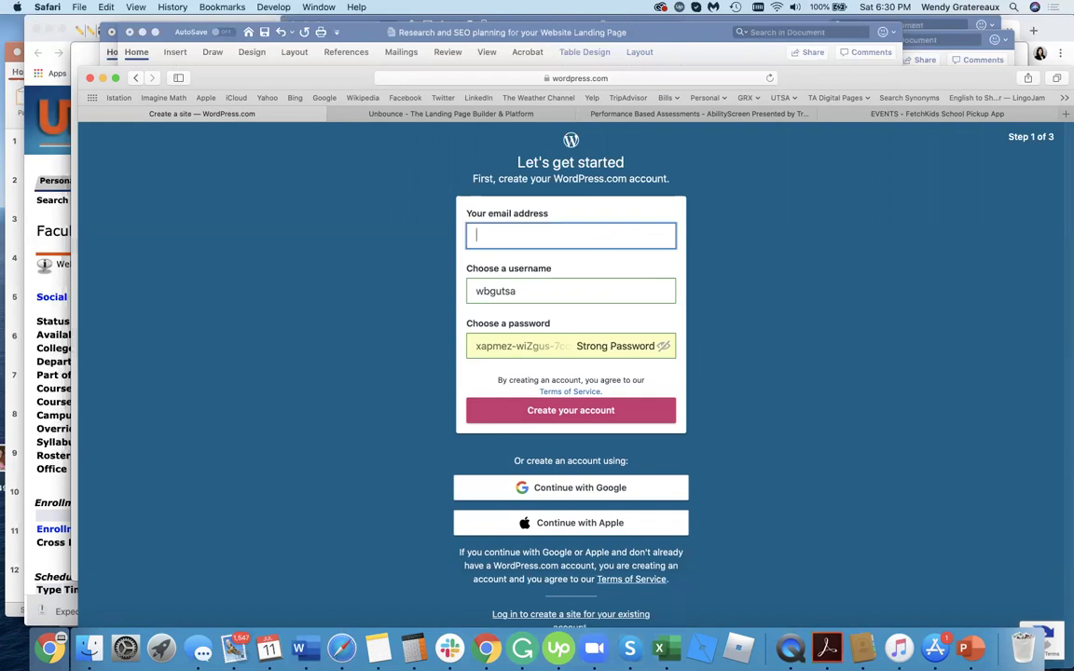
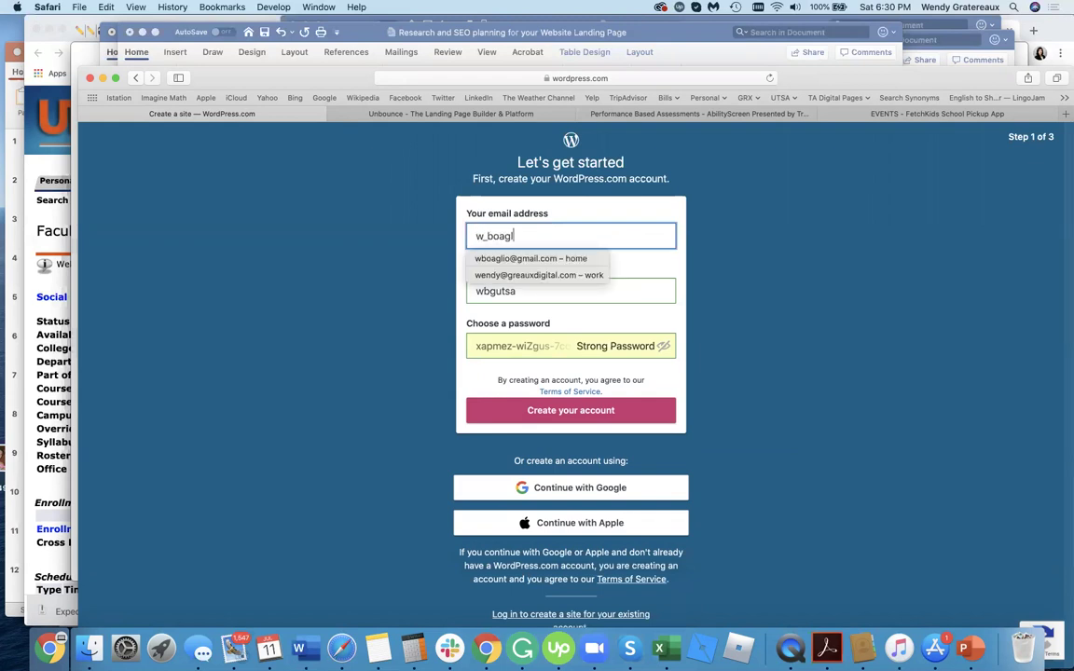
pyautogui.click(605, 368)
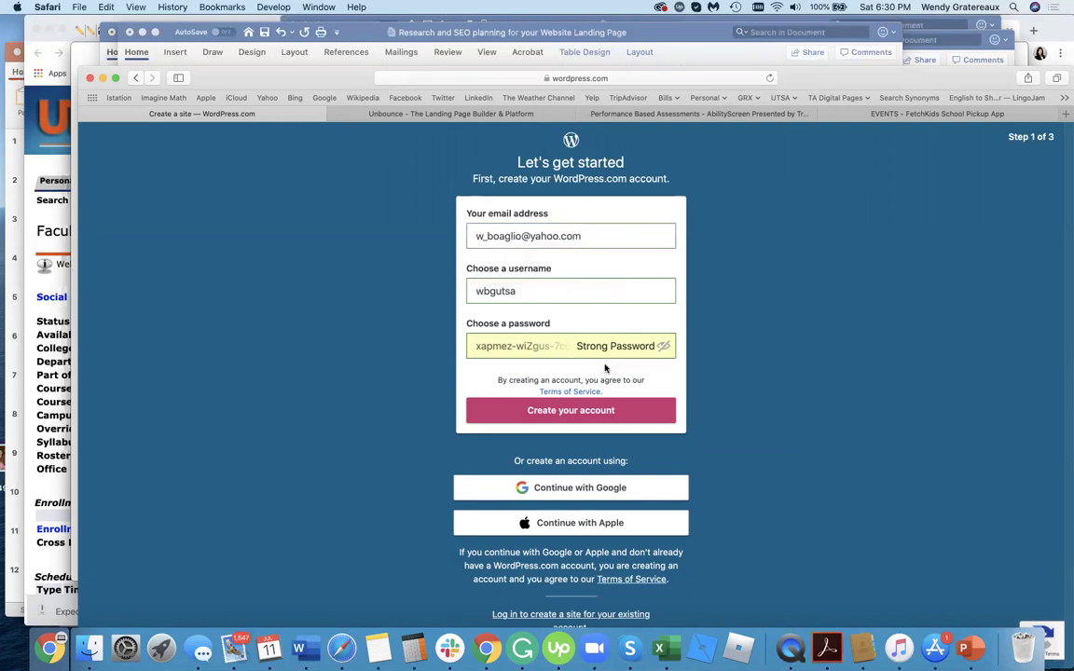
pyautogui.click(591, 411)
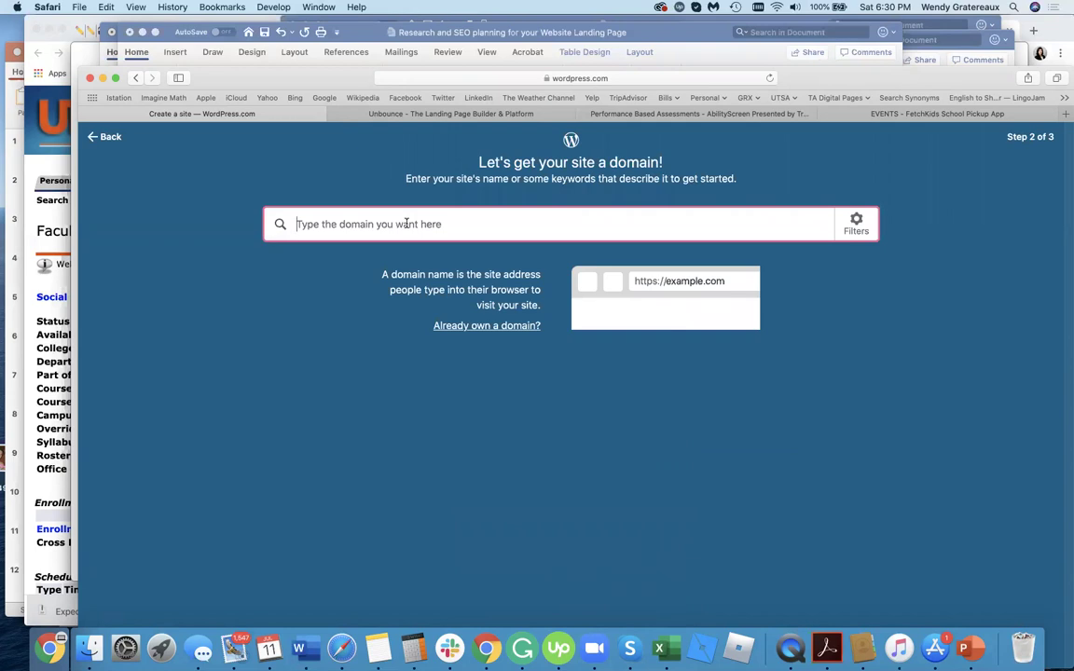
# Search 'coffee shop stone oak', select free coffeeshopstoneoak.wordpress.com, and start with a free site.
pyautogui.write('coff')
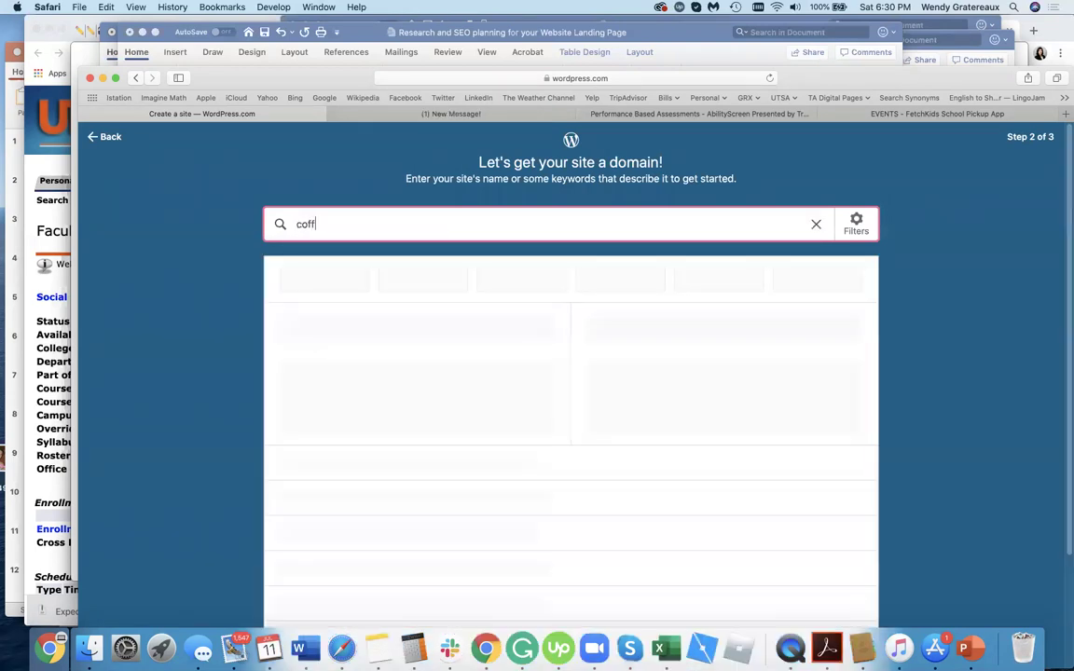
pyautogui.write('ee shop stone oa')
pyautogui.press('BackSpace')
pyautogui.press('BackSpace')
pyautogui.press('BackSpace')
pyautogui.write('oa')
pyautogui.press('BackSpace')
pyautogui.press('BackSpace')
pyautogui.write('oak')
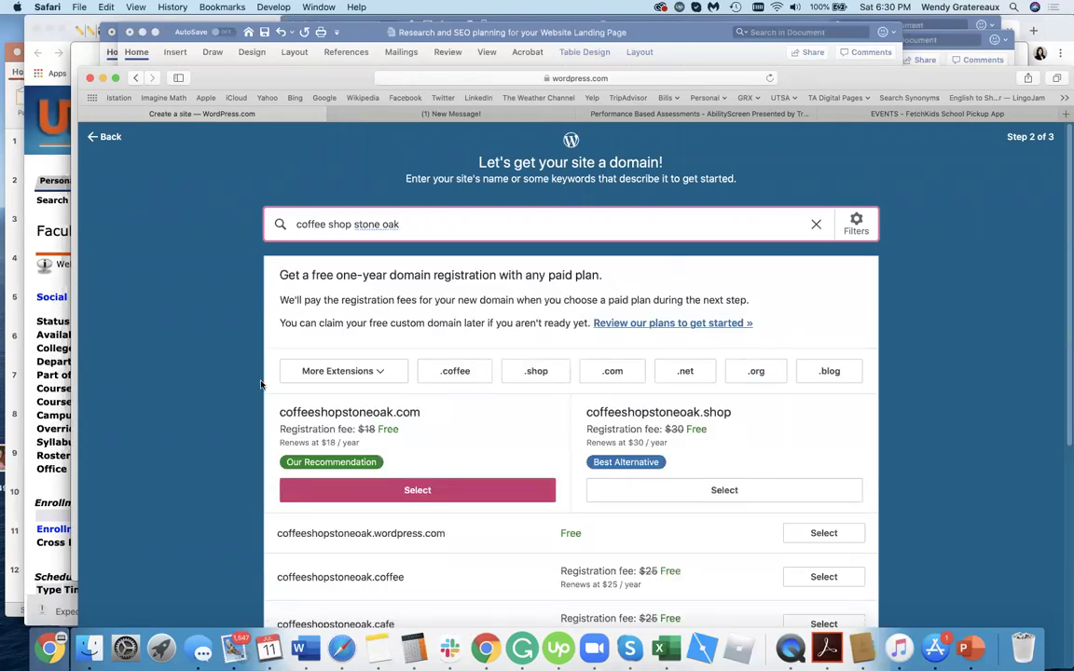
pyautogui.scroll(-3, 261, 385)
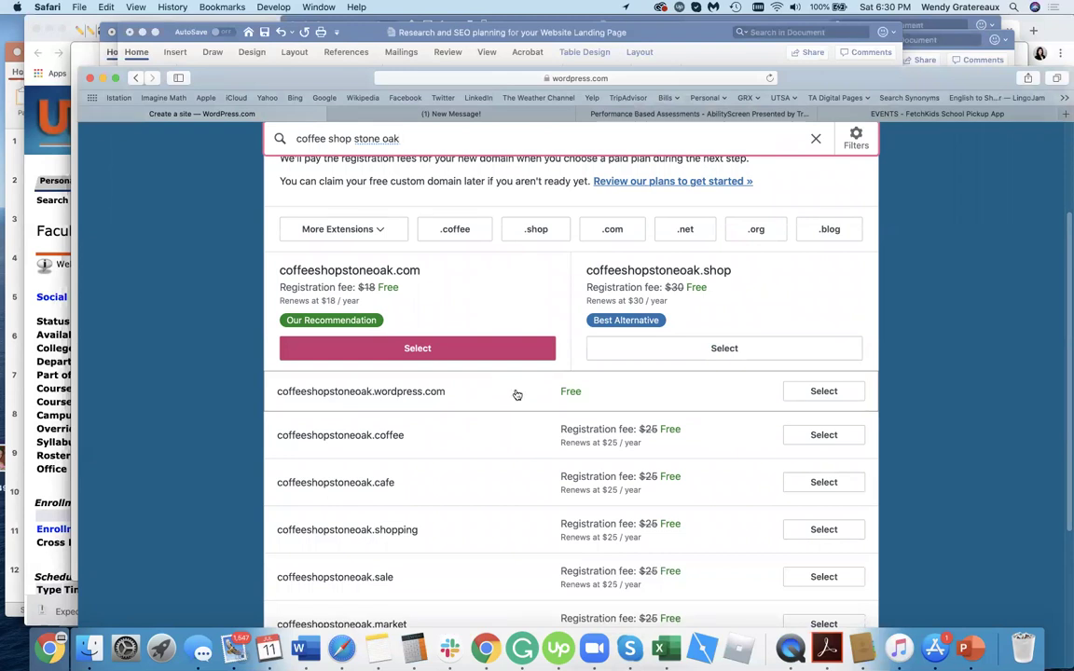
pyautogui.click(817, 391)
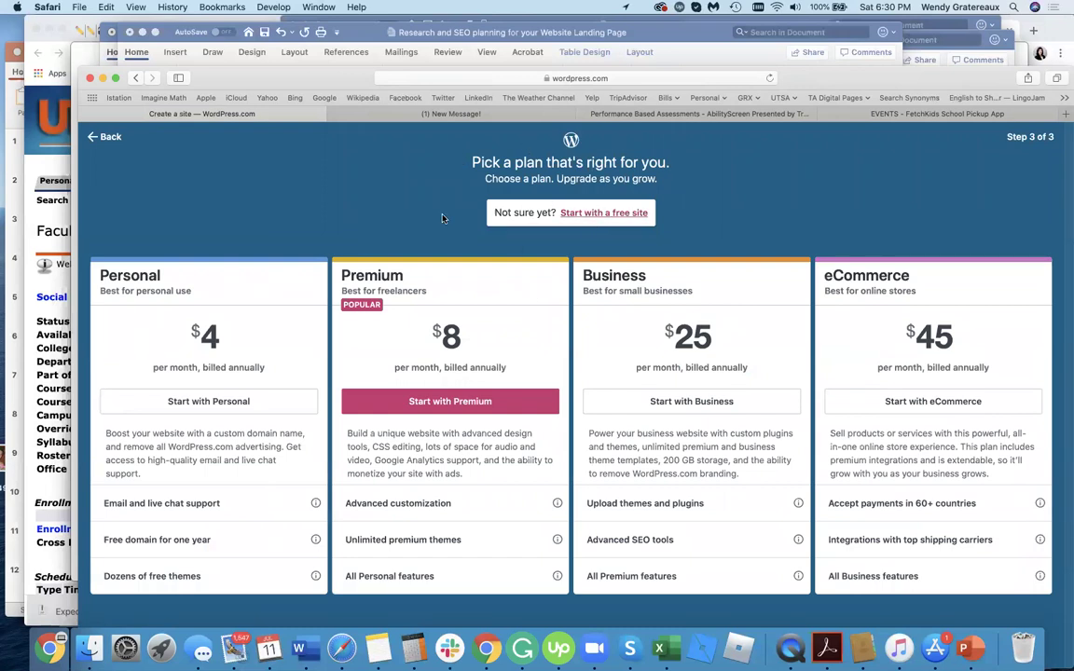
pyautogui.click(568, 213)
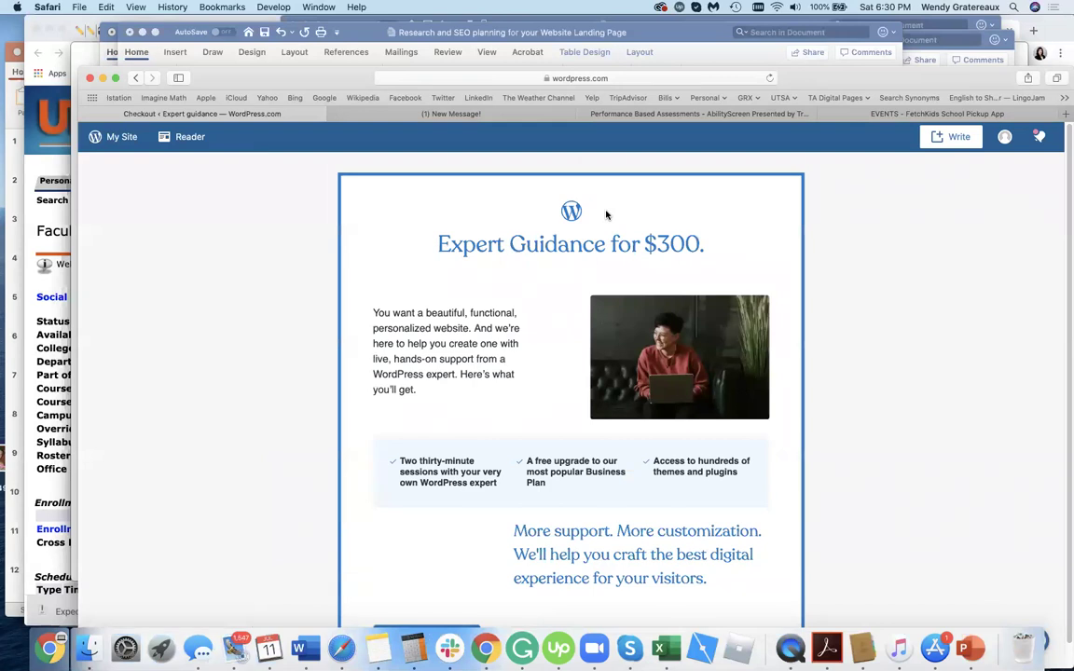
# Decline the $300 Expert Guidance offer with 'No thanks, continue'.
pyautogui.scroll(-1, 211, 494)
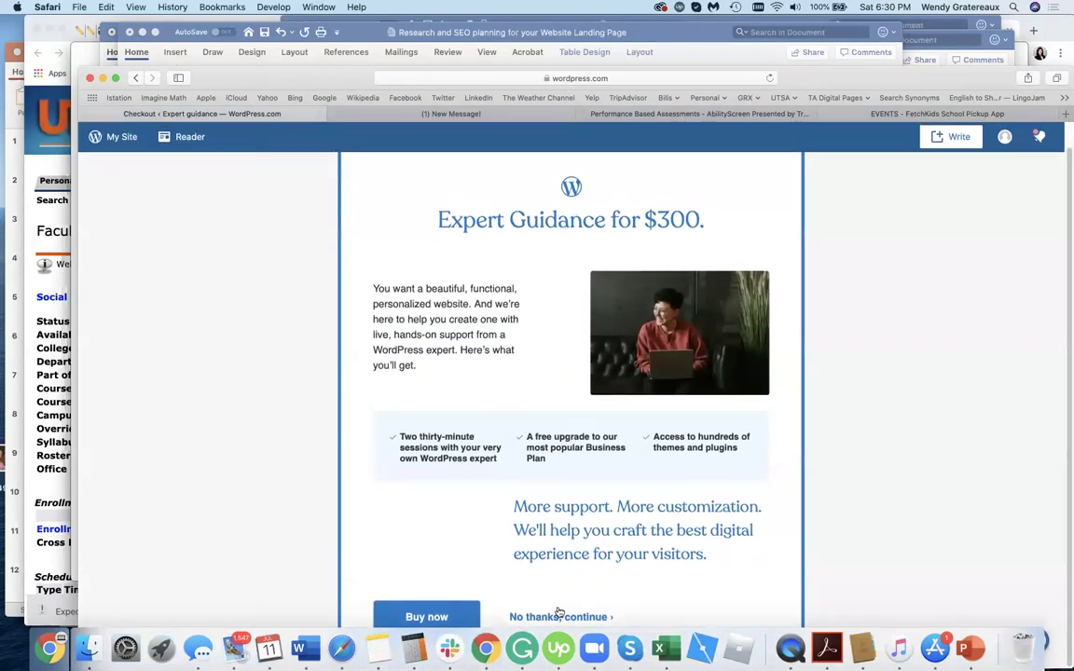
pyautogui.click(559, 616)
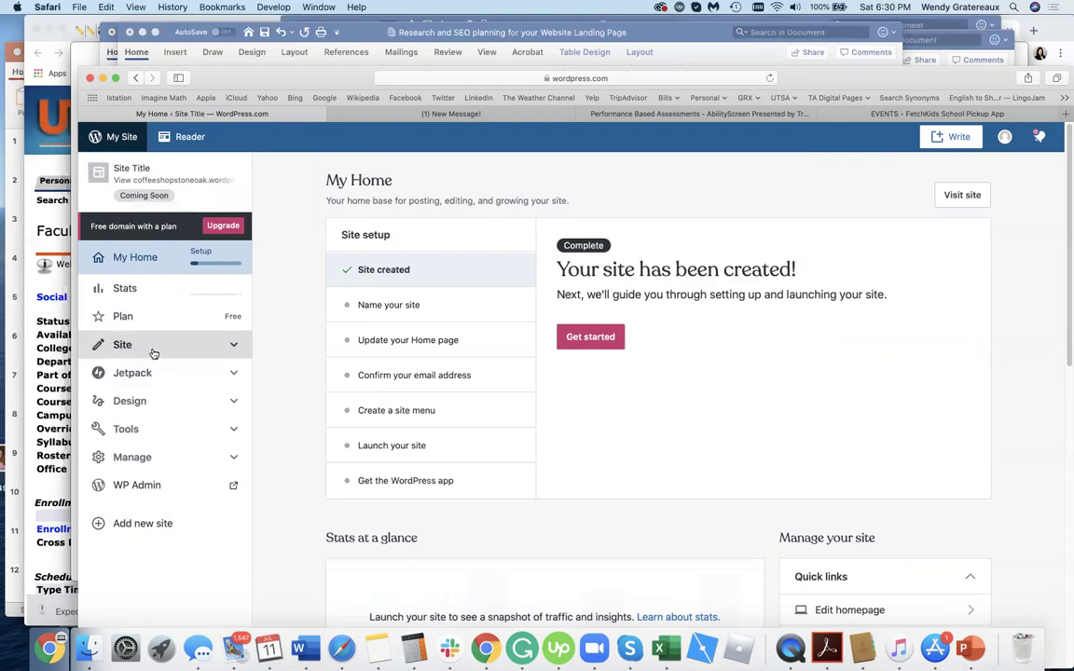
# Browse the site's theme list and open the Morden theme's details.
pyautogui.click(145, 401)
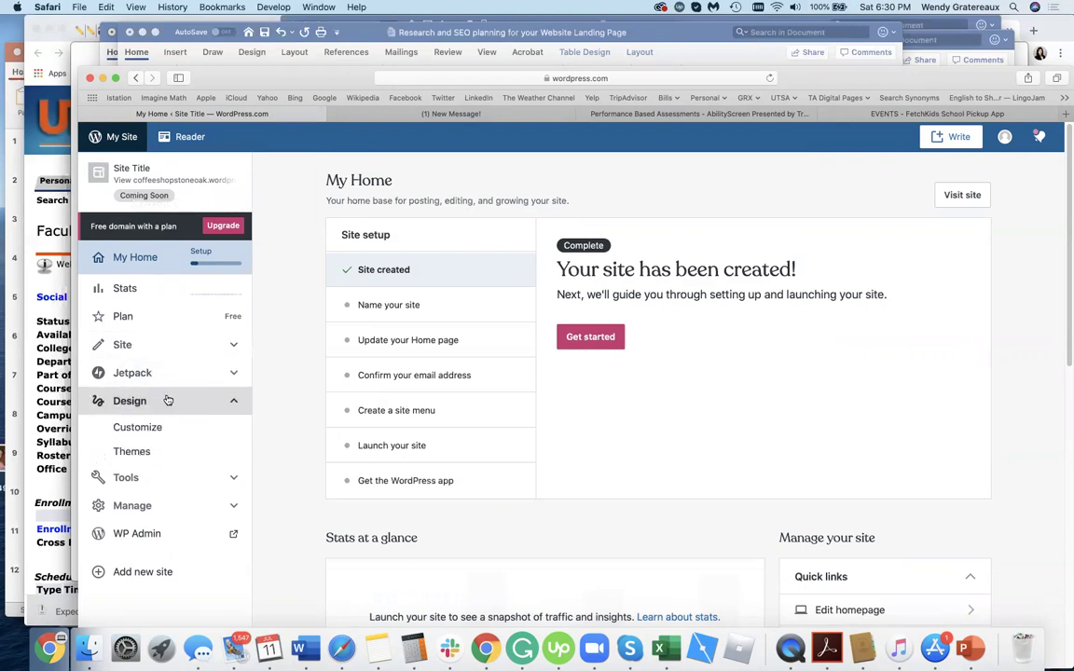
pyautogui.click(163, 453)
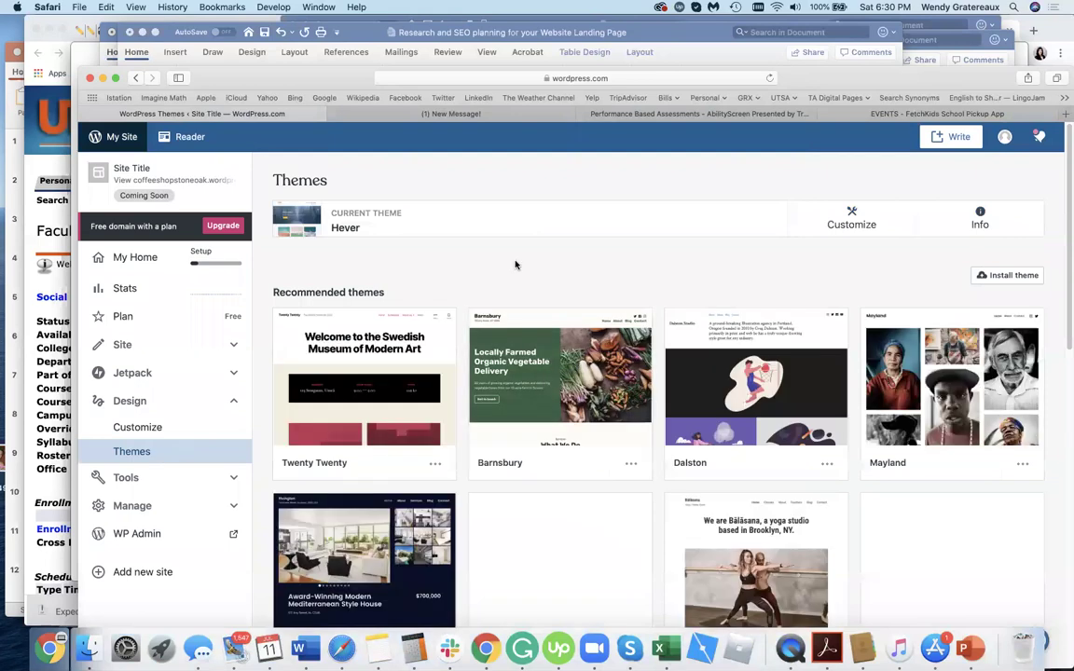
pyautogui.scroll(-2, 515, 265)
pyautogui.scroll(-3, 804, 491)
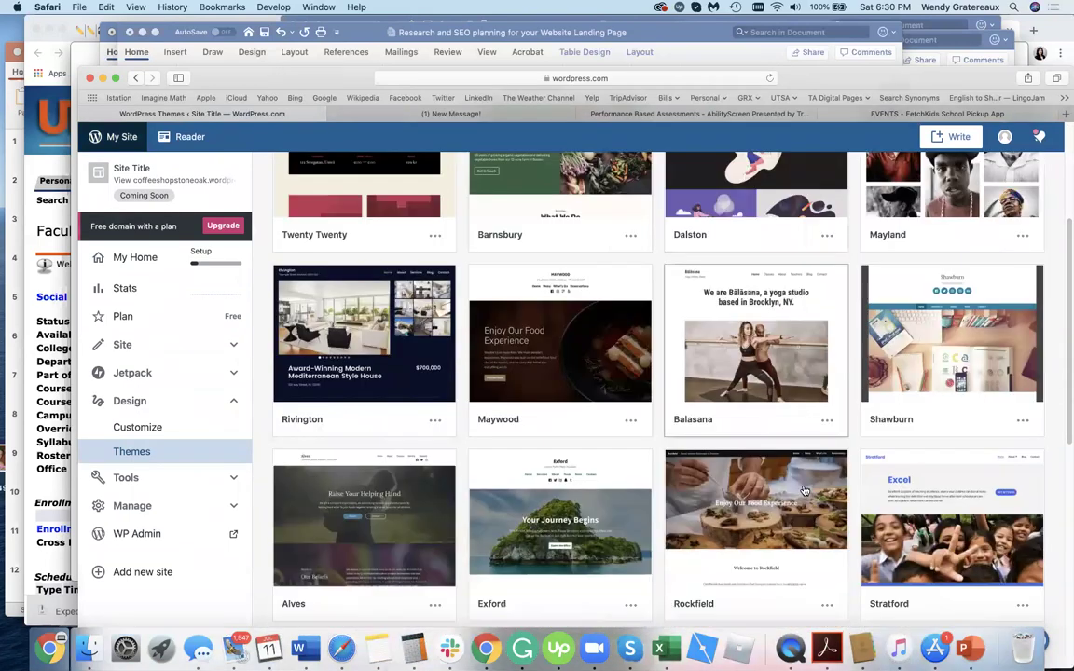
pyautogui.scroll(-3, 804, 491)
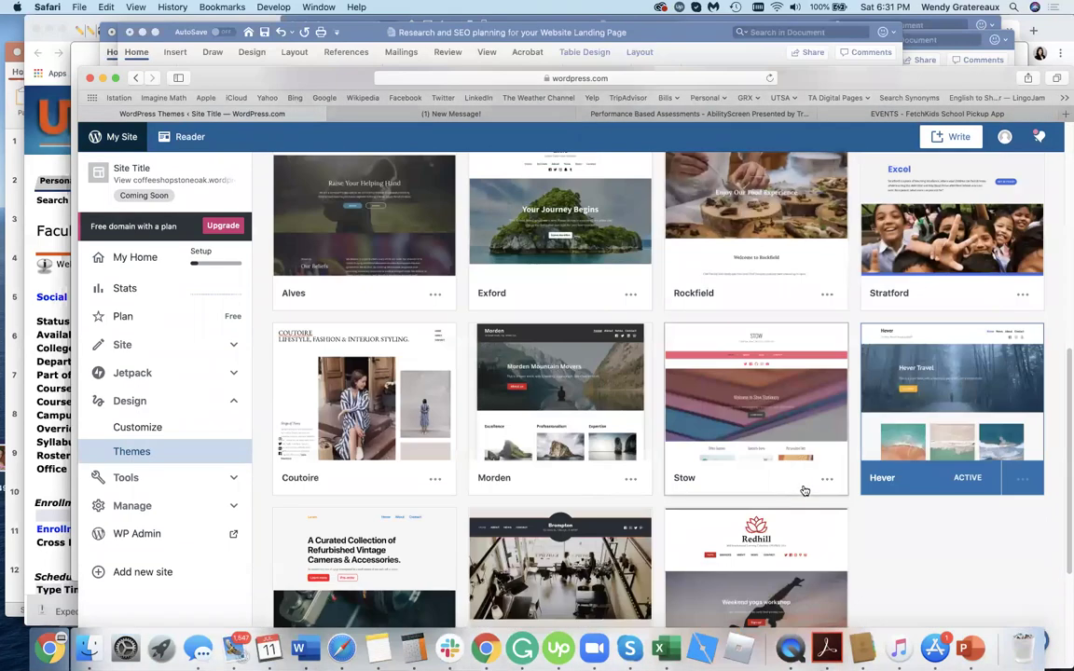
pyautogui.moveTo(592, 373)
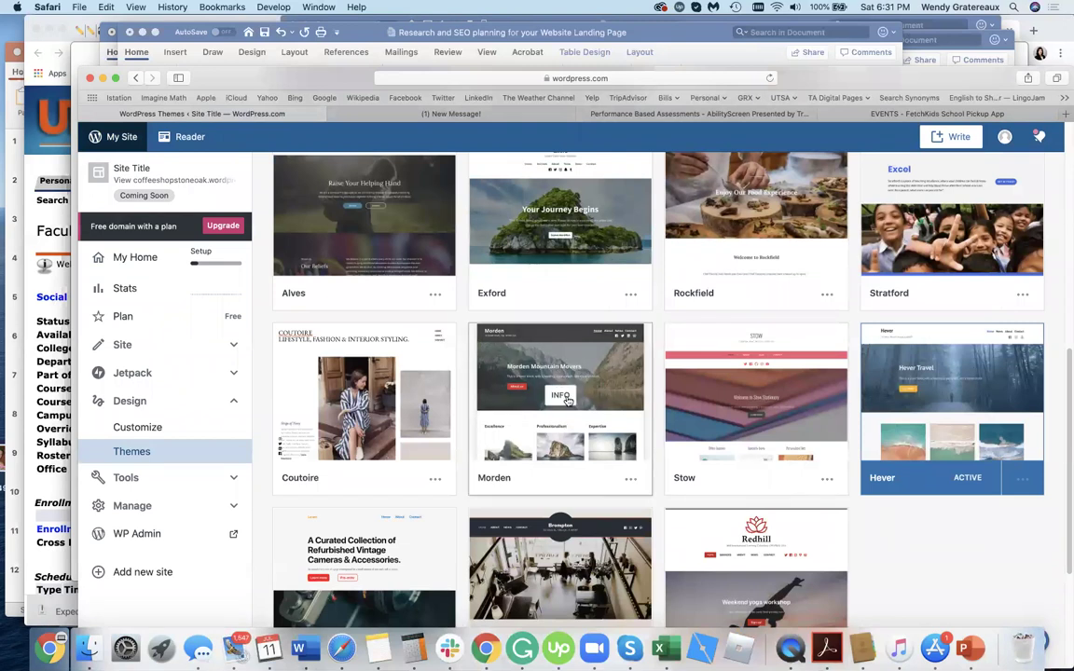
pyautogui.click(595, 371)
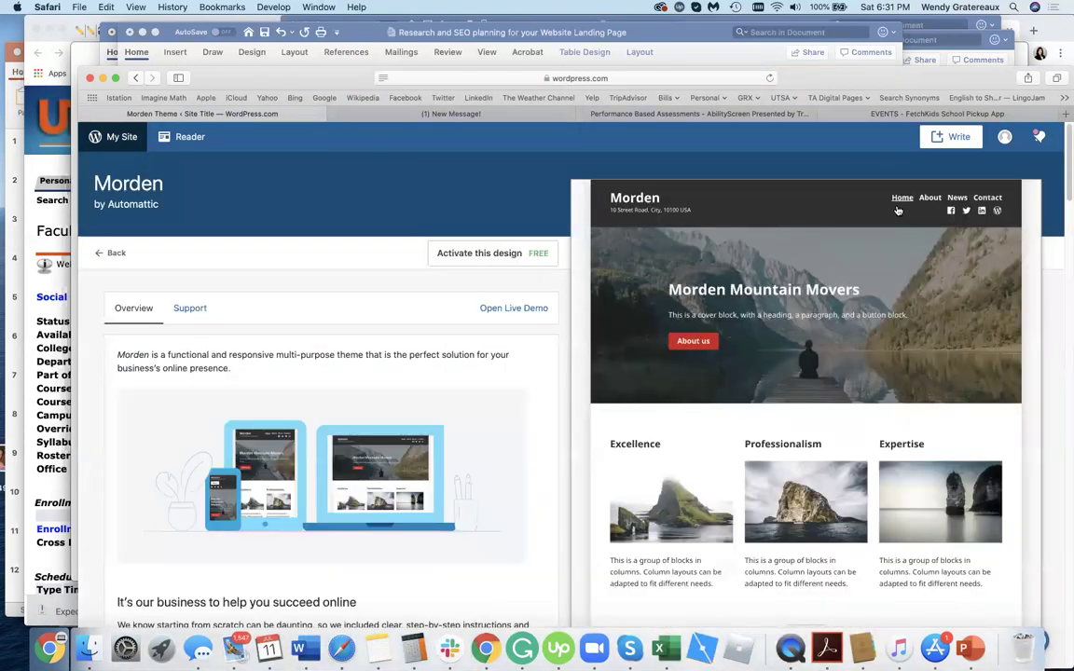
pyautogui.scroll(-5, 355, 316)
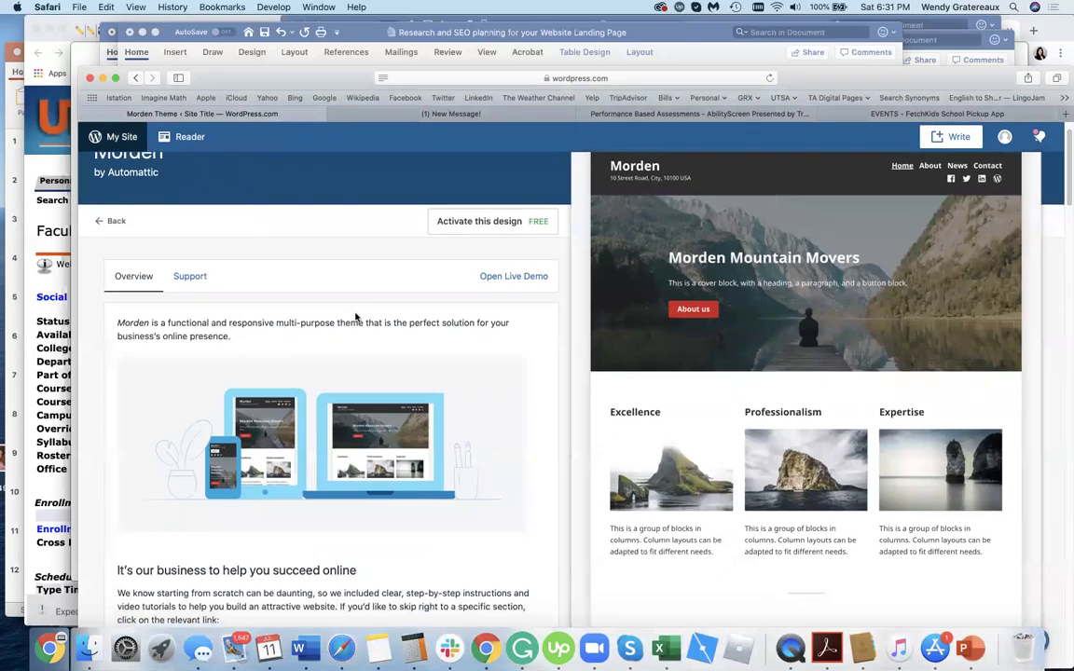
pyautogui.scroll(5, 355, 316)
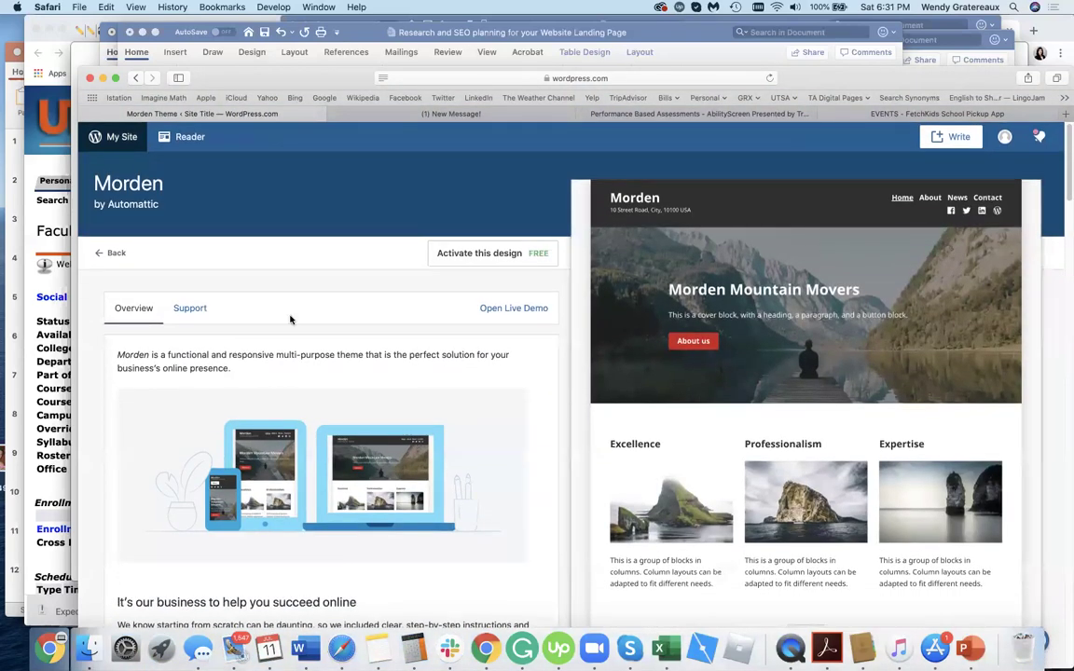
# Activate Morden, replacing the homepage layout, and open the homepage editor past the welcome guide.
pyautogui.click(486, 267)
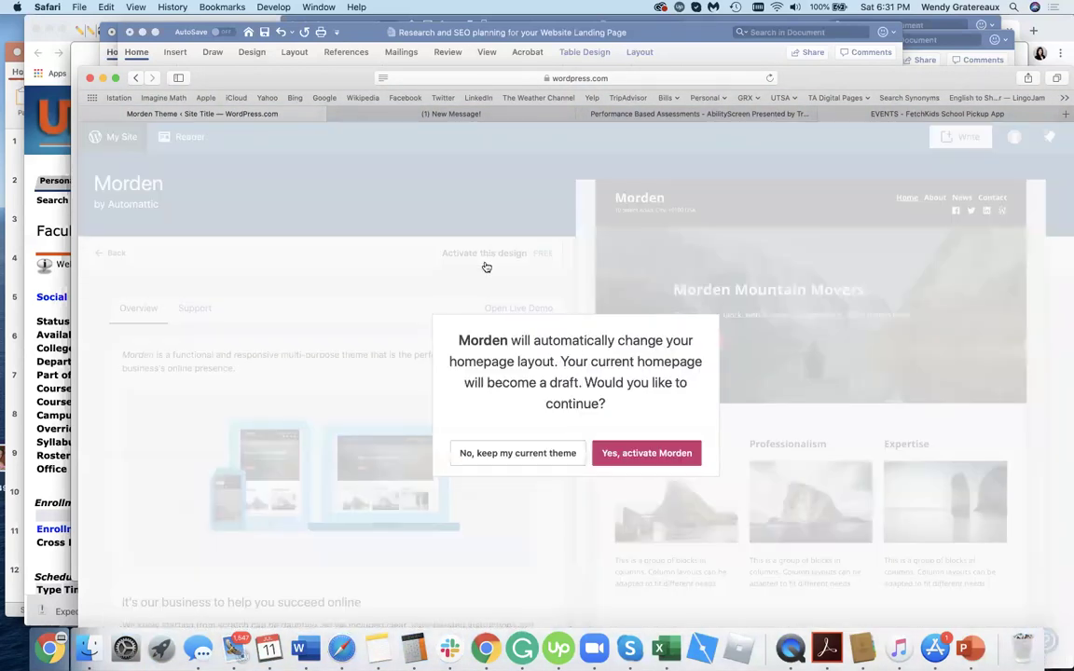
pyautogui.click(663, 457)
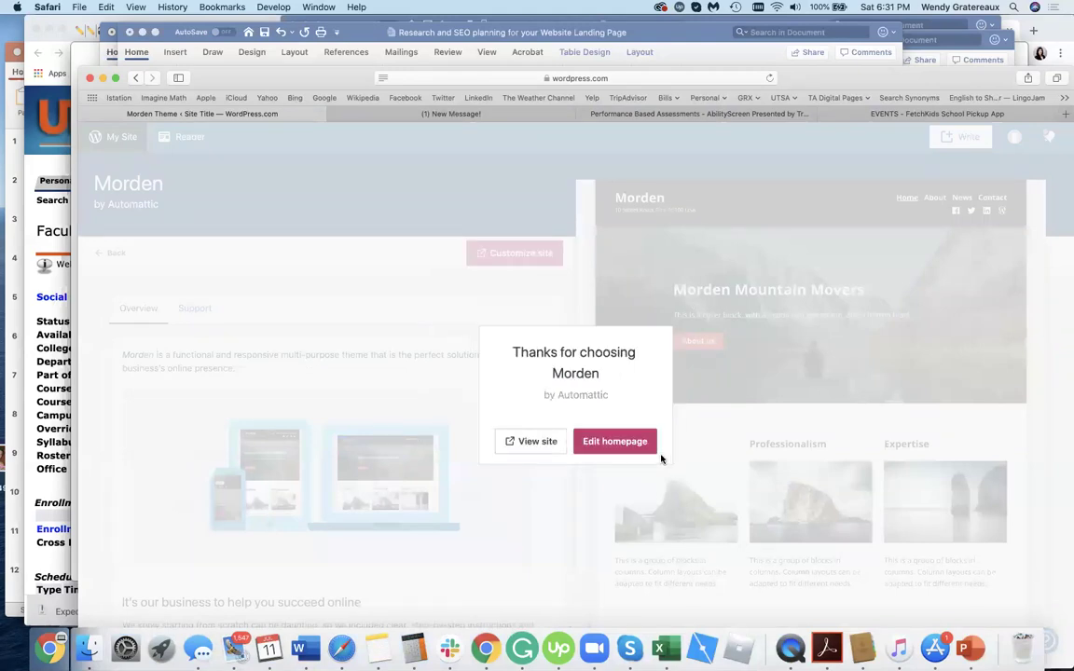
pyautogui.click(612, 439)
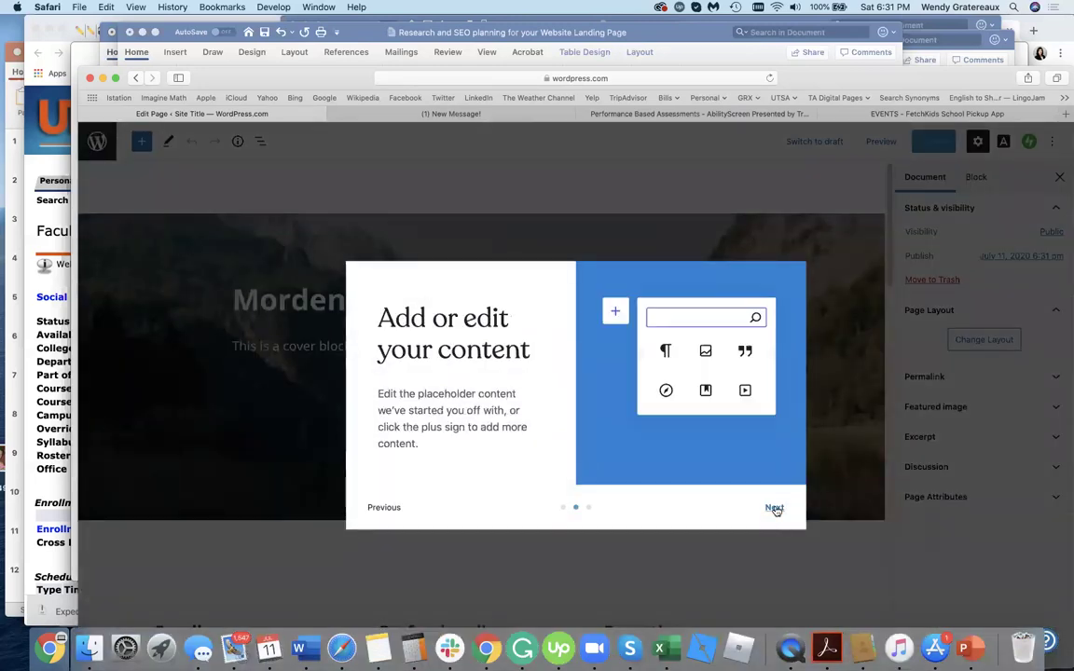
pyautogui.click(774, 508)
pyautogui.click(771, 508)
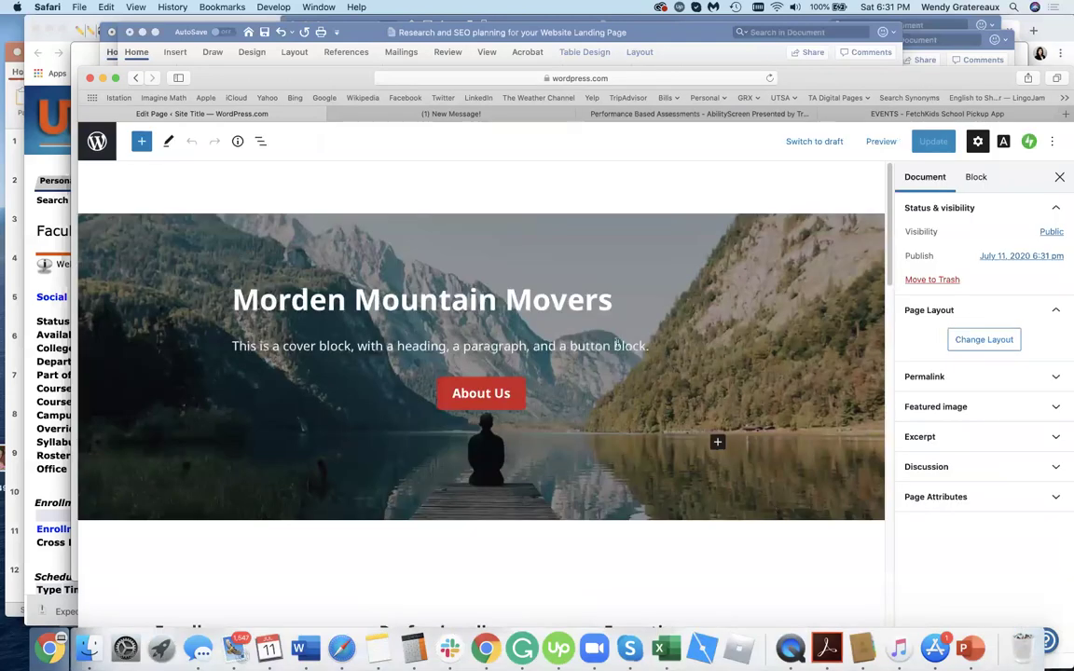
# Expand the Excerpt panel, click into its empty box, and open a new Safari tab.
pyautogui.click(1030, 436)
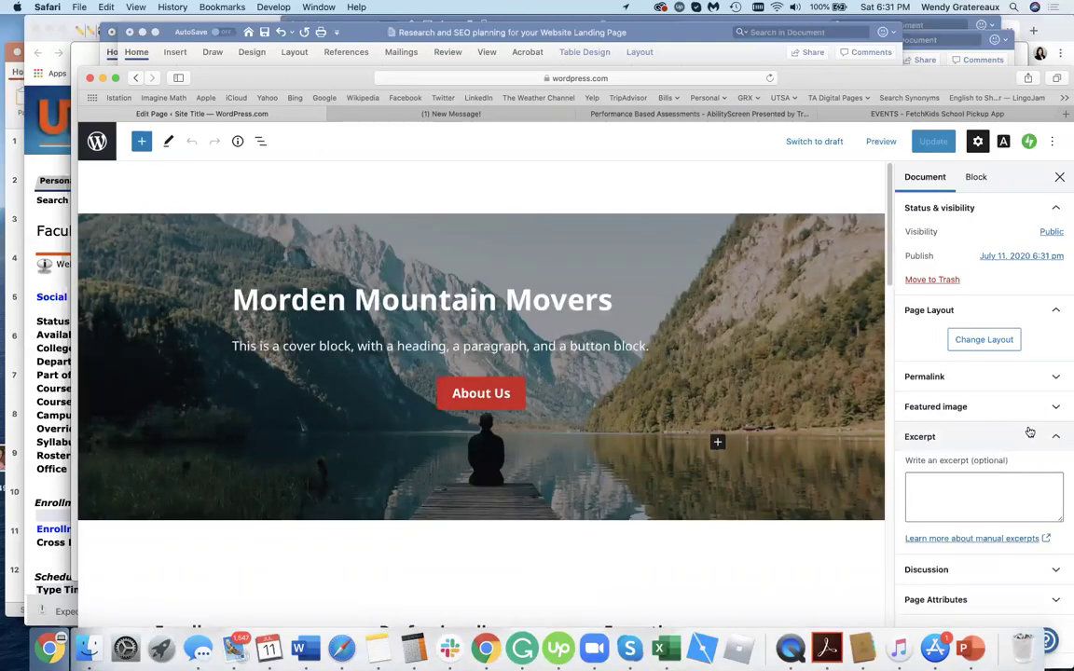
pyautogui.click(965, 485)
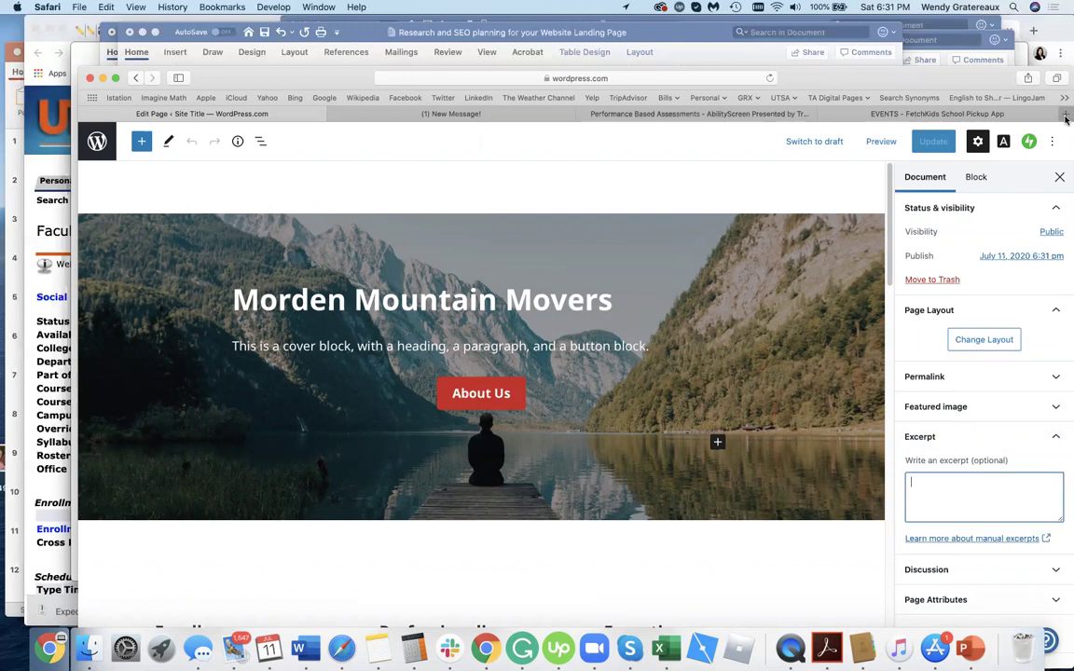
pyautogui.press('super+t')
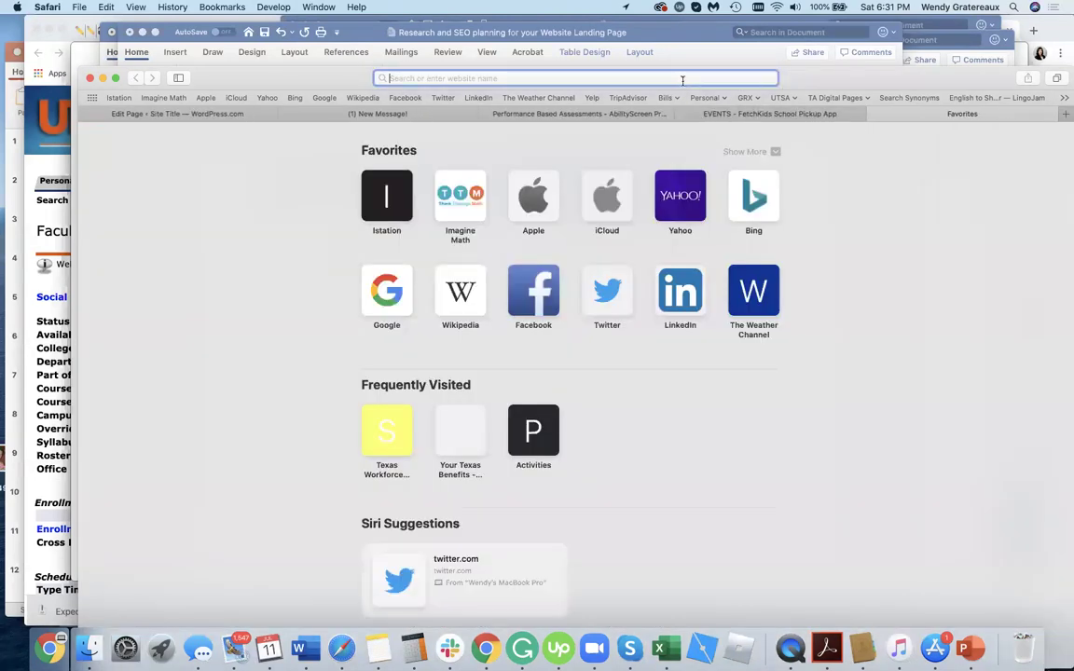
# Search Google for 'coffee shops stone oak' and read the Yelp result's snippet.
pyautogui.write('coffe sh')
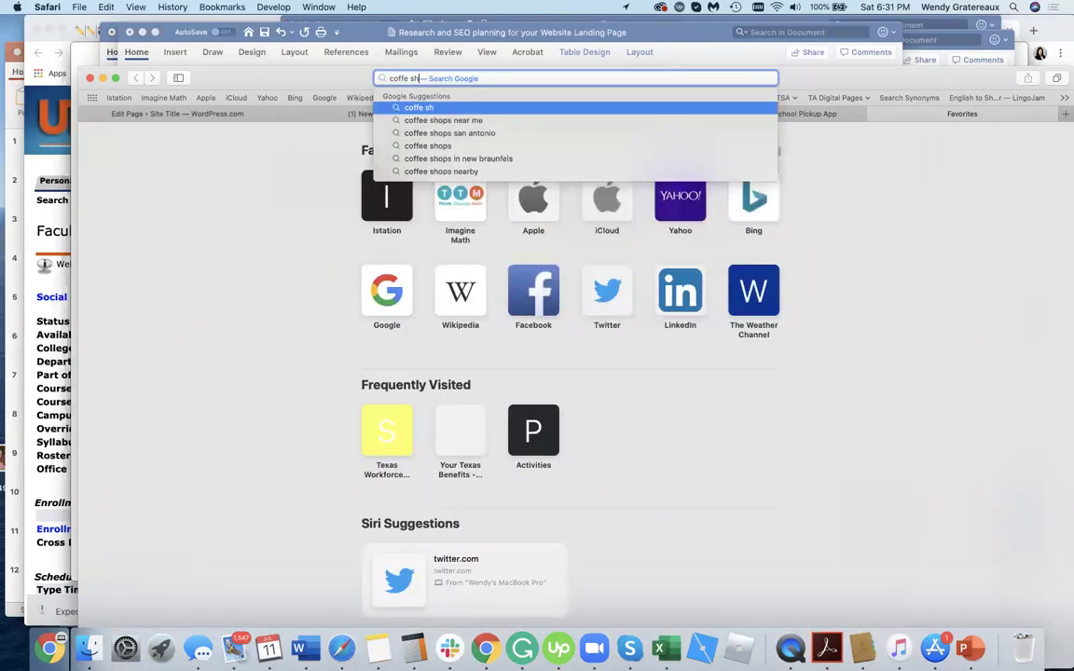
pyautogui.press('BackSpace')
pyautogui.press('BackSpace')
pyautogui.press('BackSpace')
pyautogui.write('e sho')
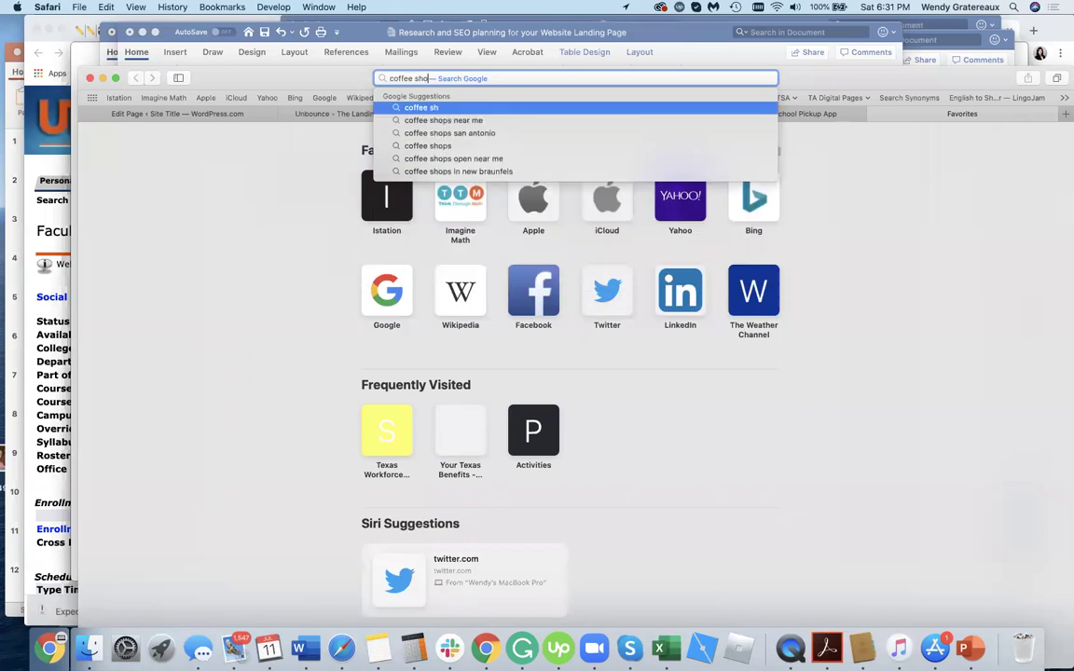
pyautogui.write('ps stone')
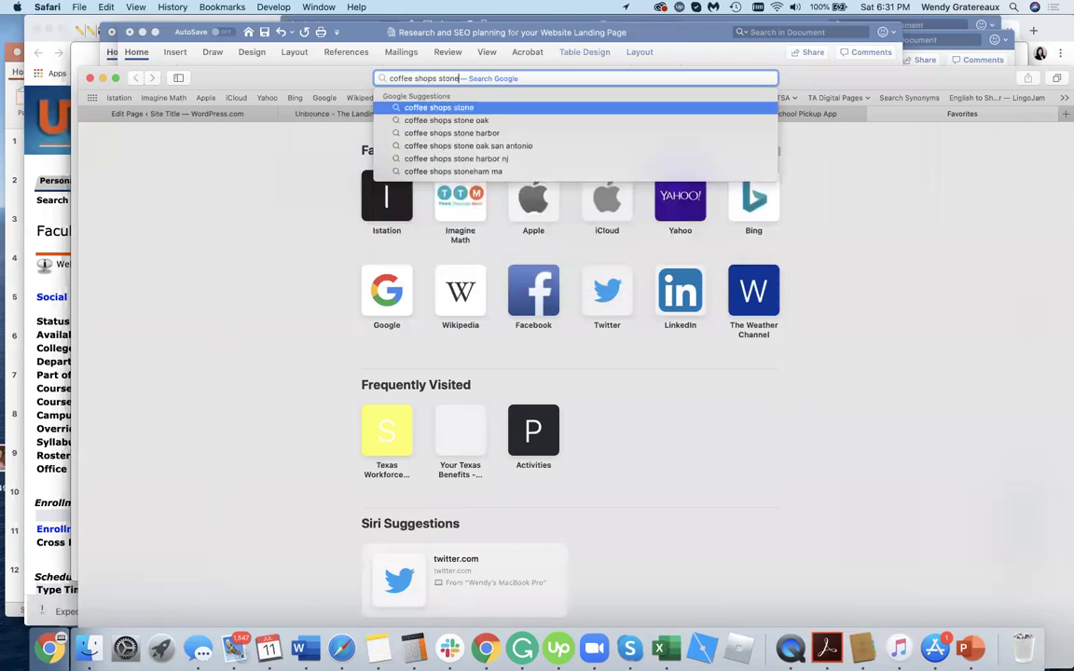
pyautogui.write(' oak')
pyautogui.press('Return')
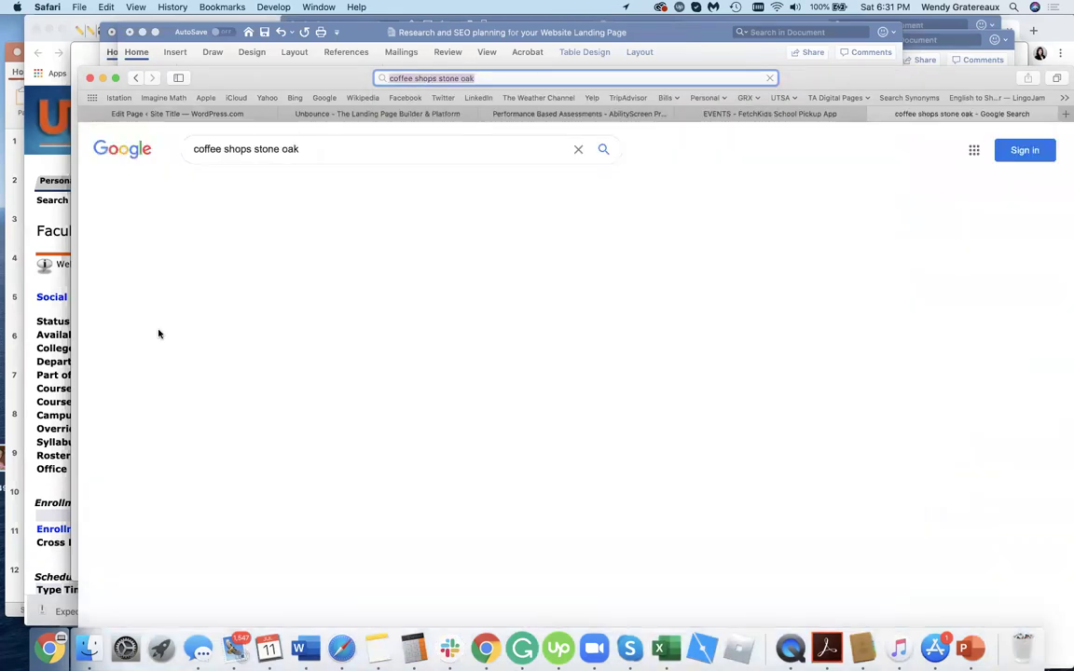
pyautogui.scroll(-5, 145, 487)
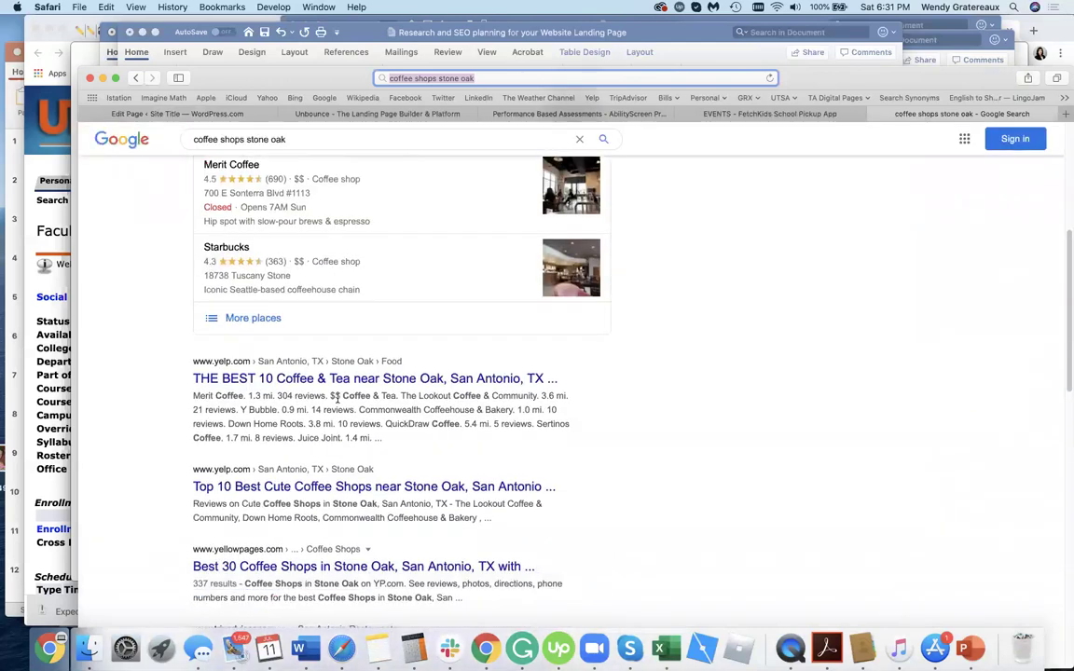
pyautogui.scroll(-4, 337, 397)
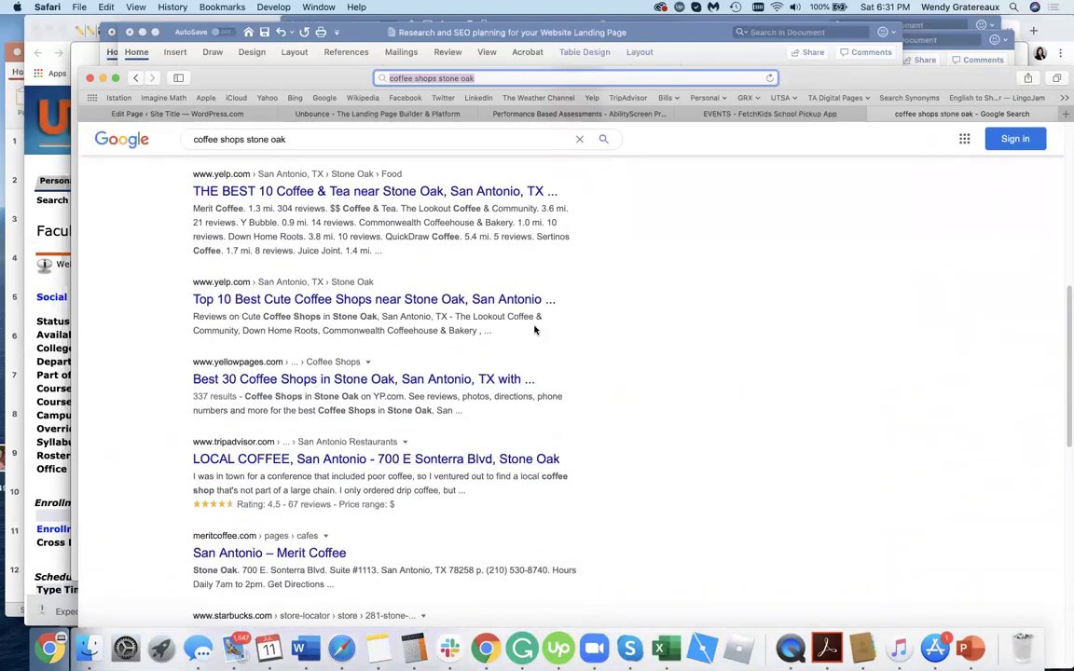
pyautogui.moveTo(484, 333); pyautogui.dragTo(195, 318)
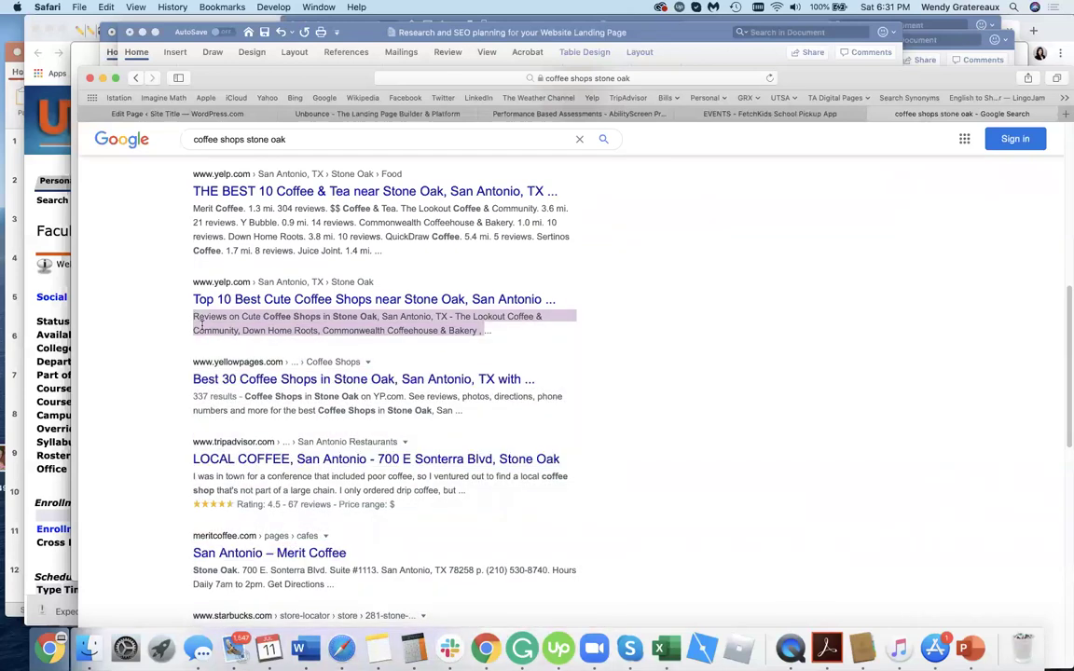
pyautogui.click(137, 485)
# Read the Merit Coffee and Starbucks snippets, then return to the WordPress editor tab.
pyautogui.scroll(-2, 195, 419)
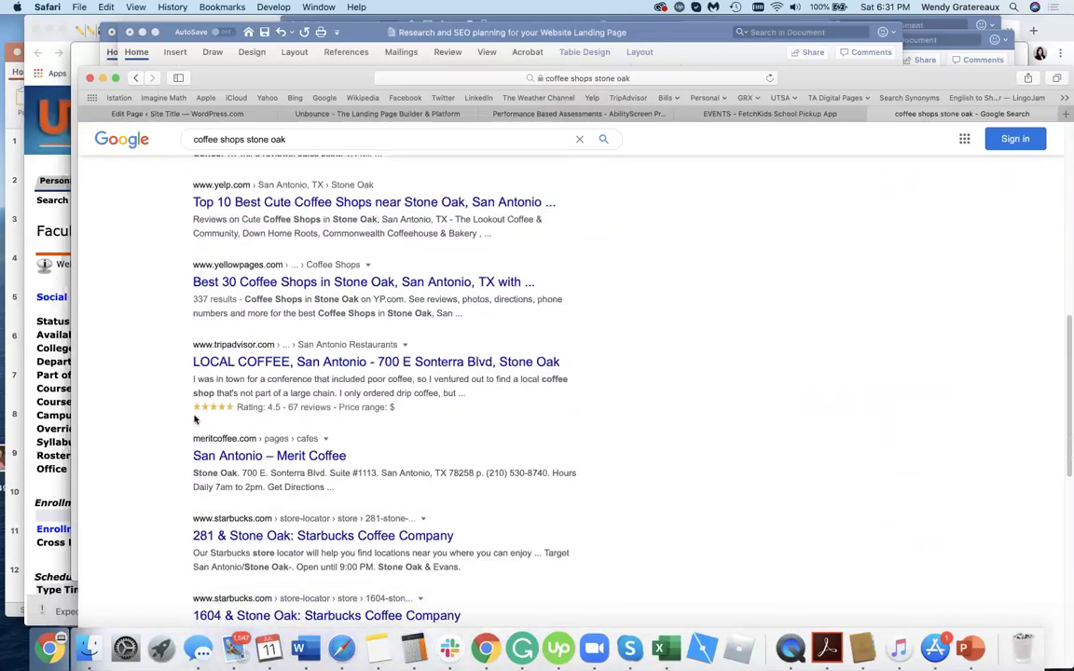
pyautogui.scroll(-3, 133, 501)
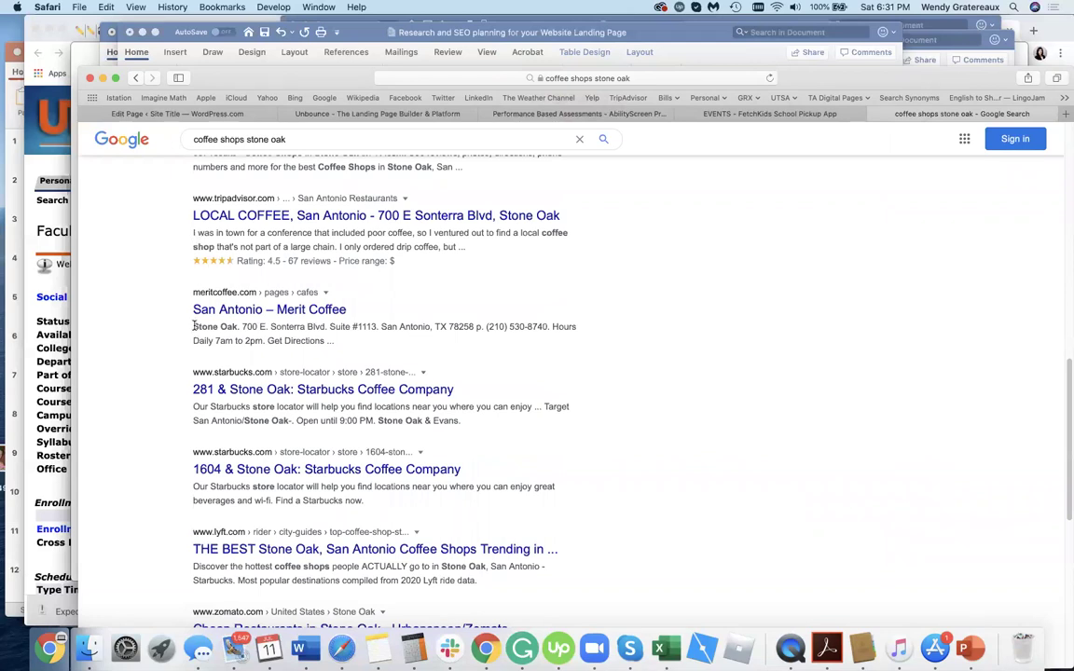
pyautogui.moveTo(194, 326); pyautogui.dragTo(517, 343)
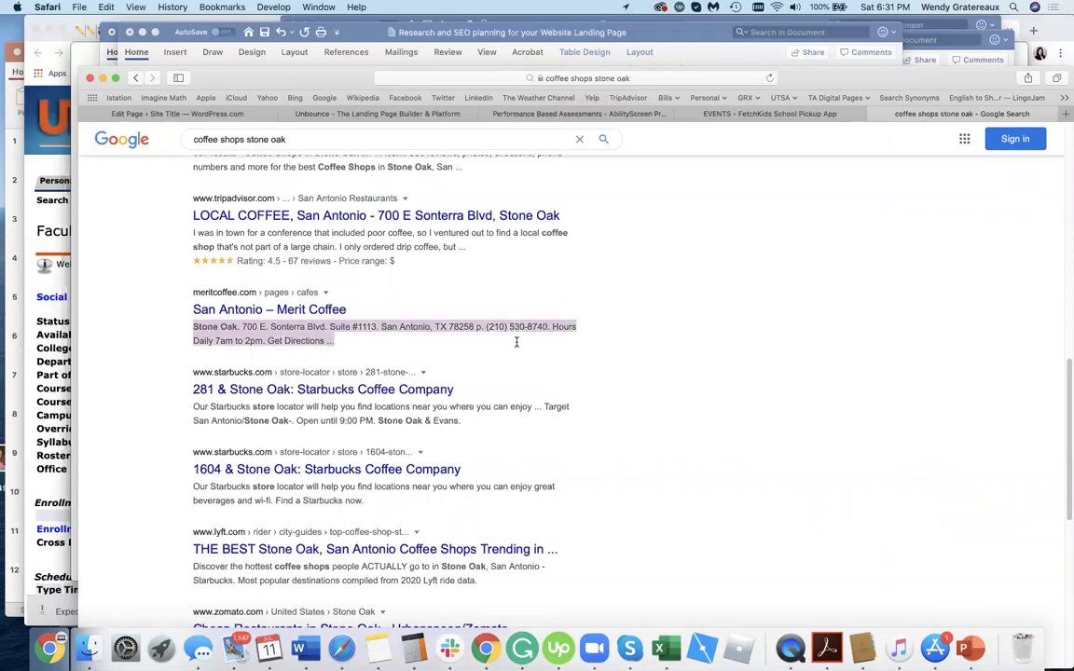
pyautogui.moveTo(195, 406); pyautogui.dragTo(328, 416)
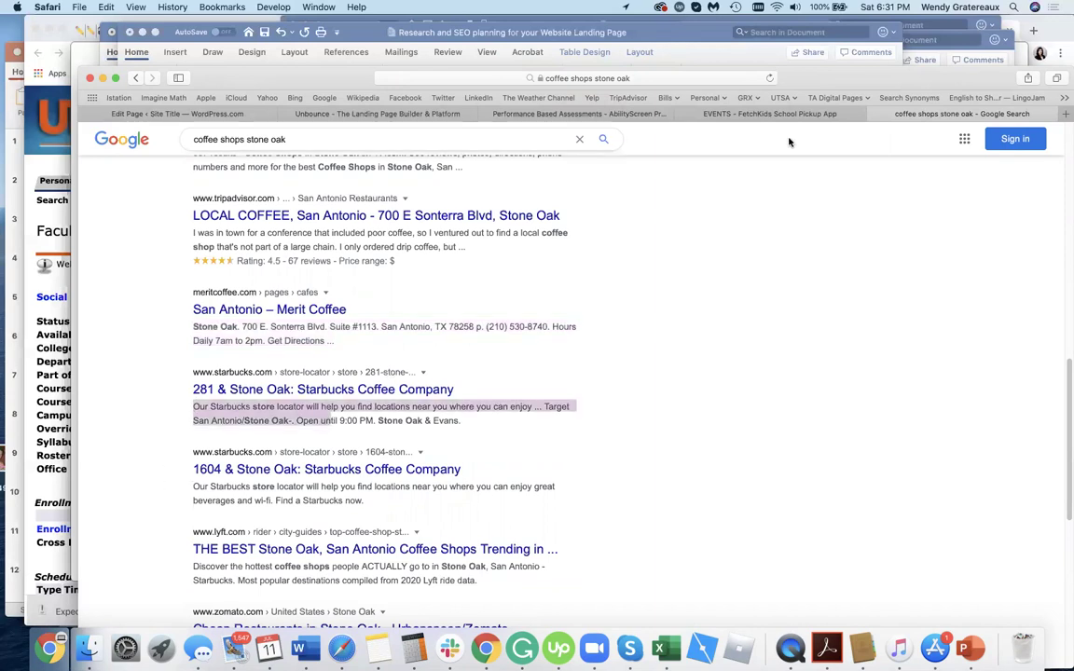
pyautogui.click(299, 112)
pyautogui.click(177, 113)
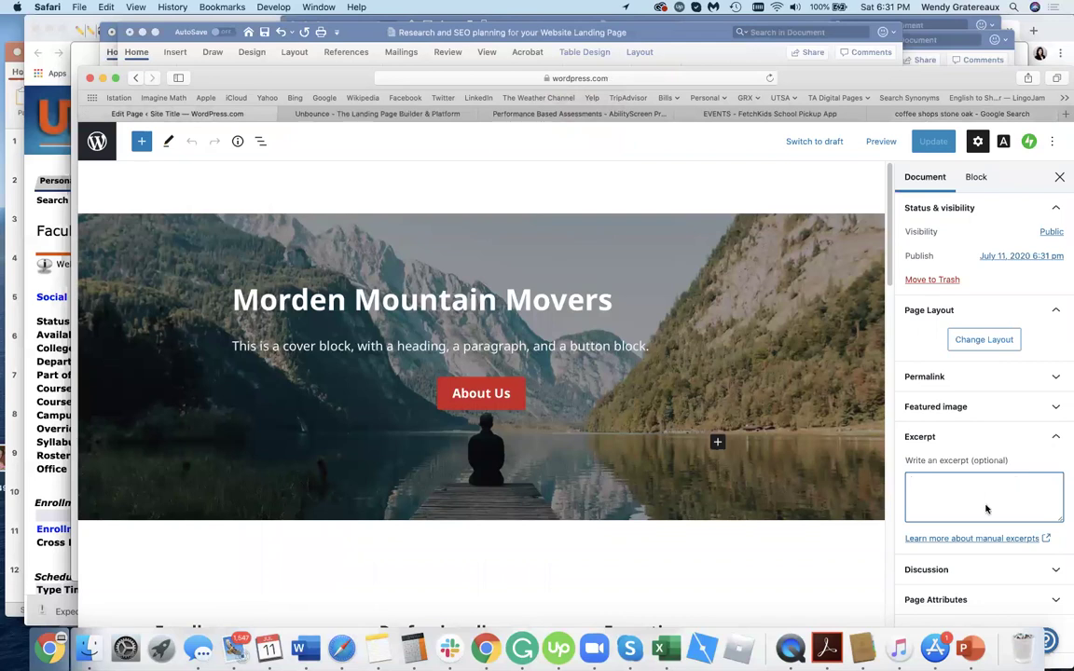
# Set the black-and-white portrait from the Media Library as the featured image.
pyautogui.click(1020, 410)
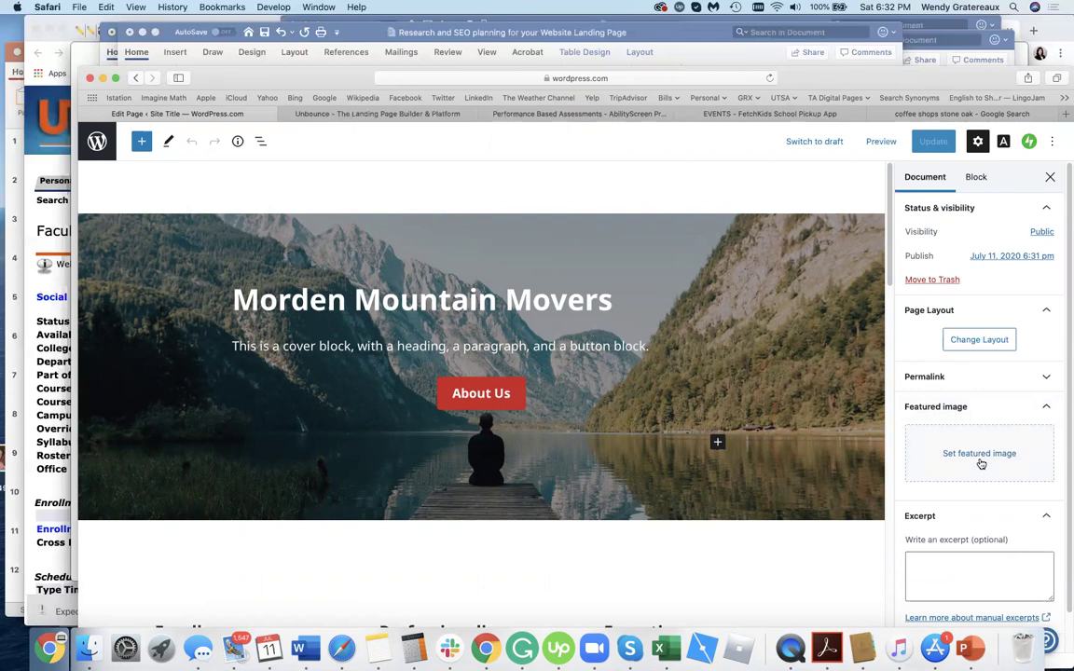
pyautogui.click(979, 454)
pyautogui.click(249, 308)
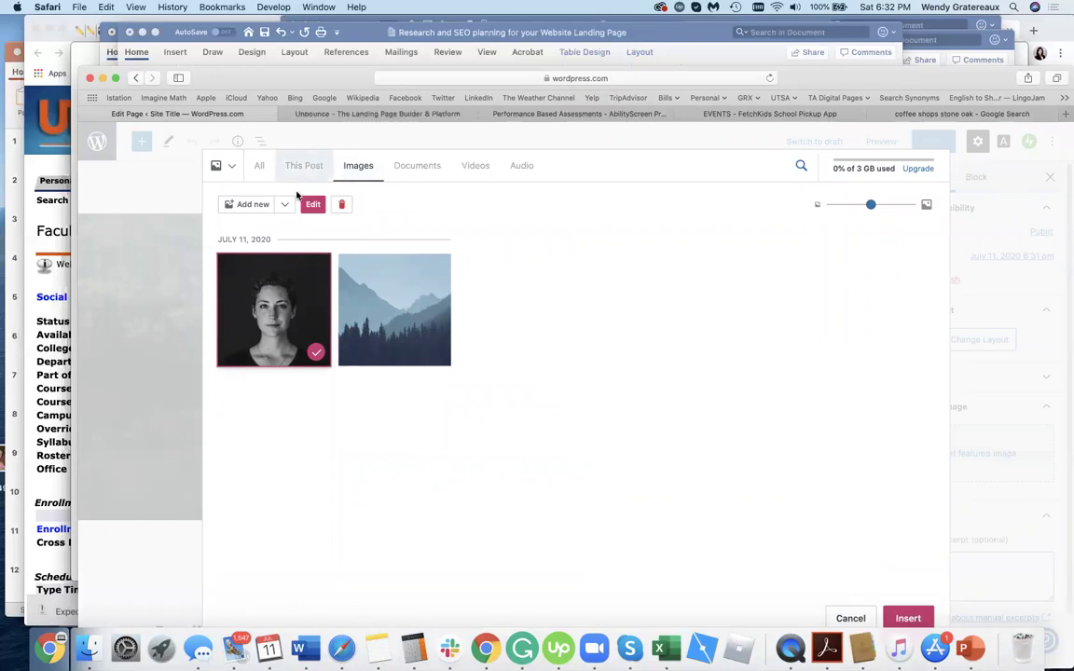
pyautogui.click(908, 619)
# Reopen the portrait in the Media Library and edit its details, including the Alt text field.
pyautogui.click(1009, 471)
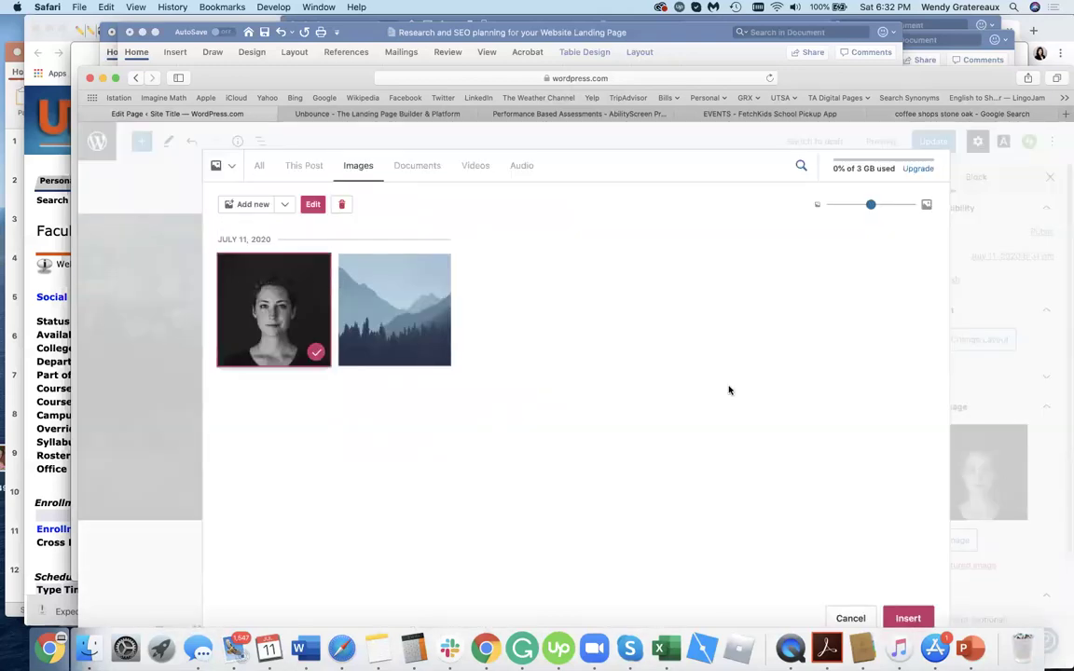
pyautogui.click(287, 287)
pyautogui.click(285, 290)
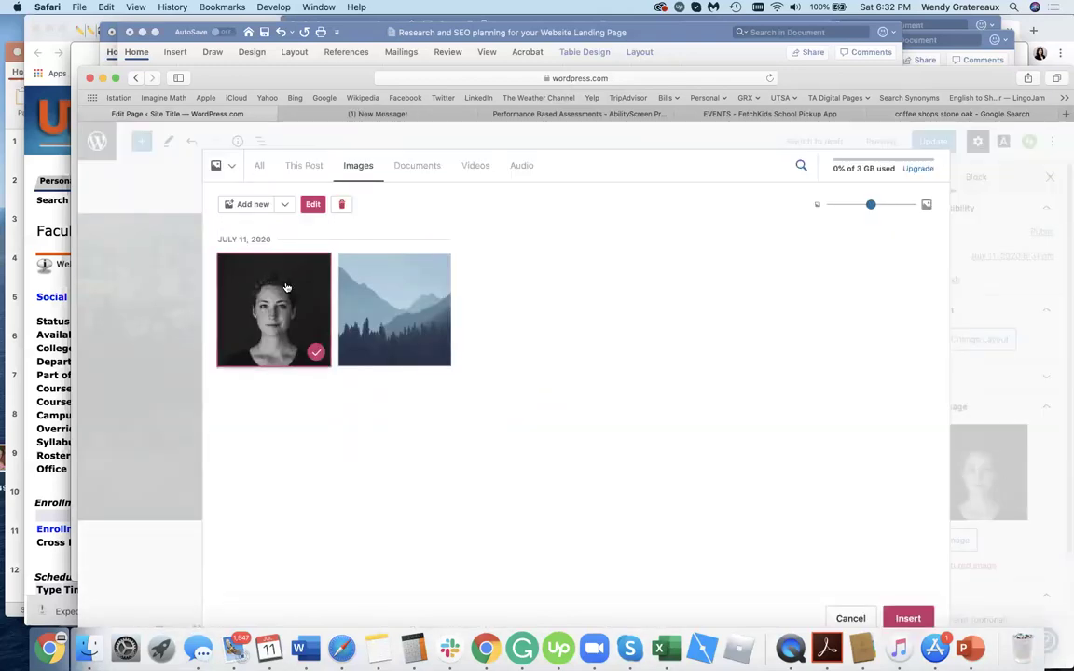
pyautogui.click(310, 205)
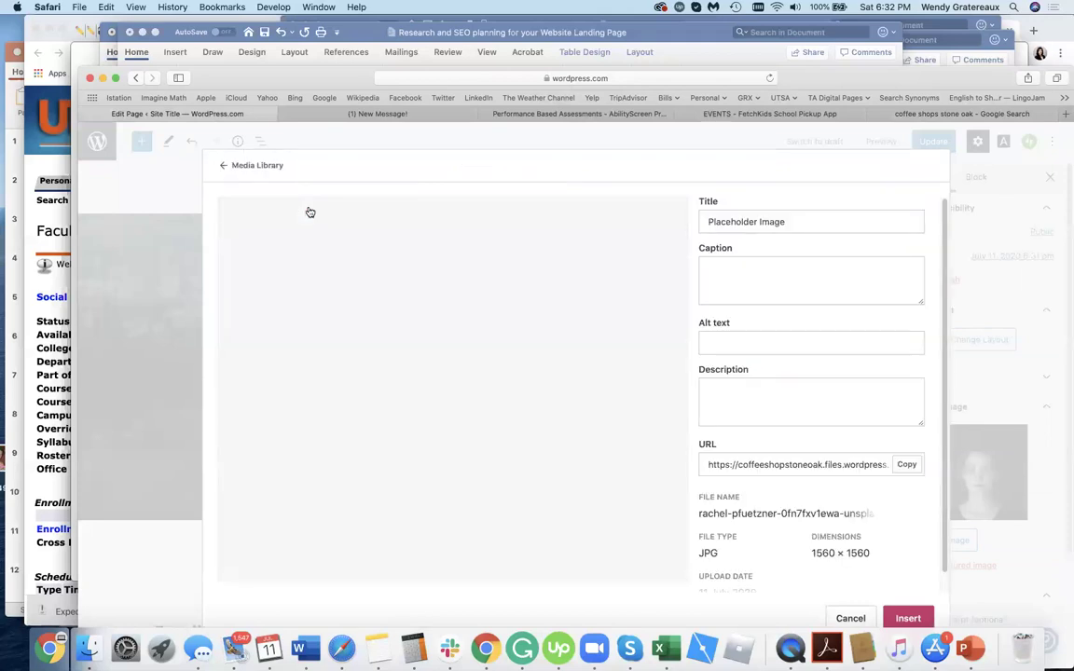
pyautogui.click(769, 348)
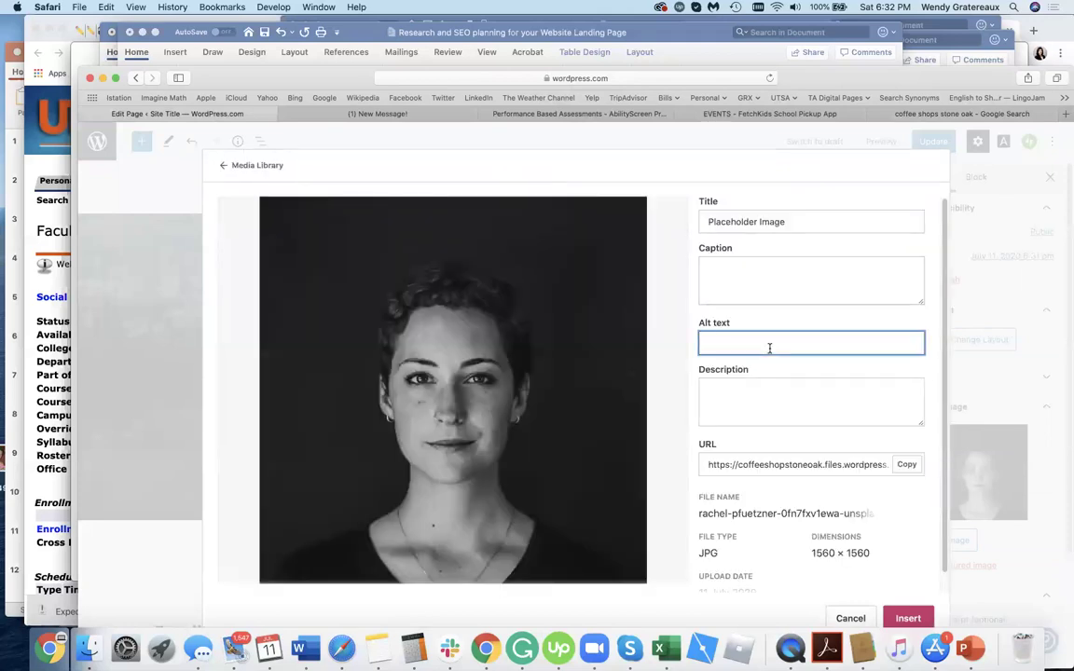
pyautogui.click(909, 618)
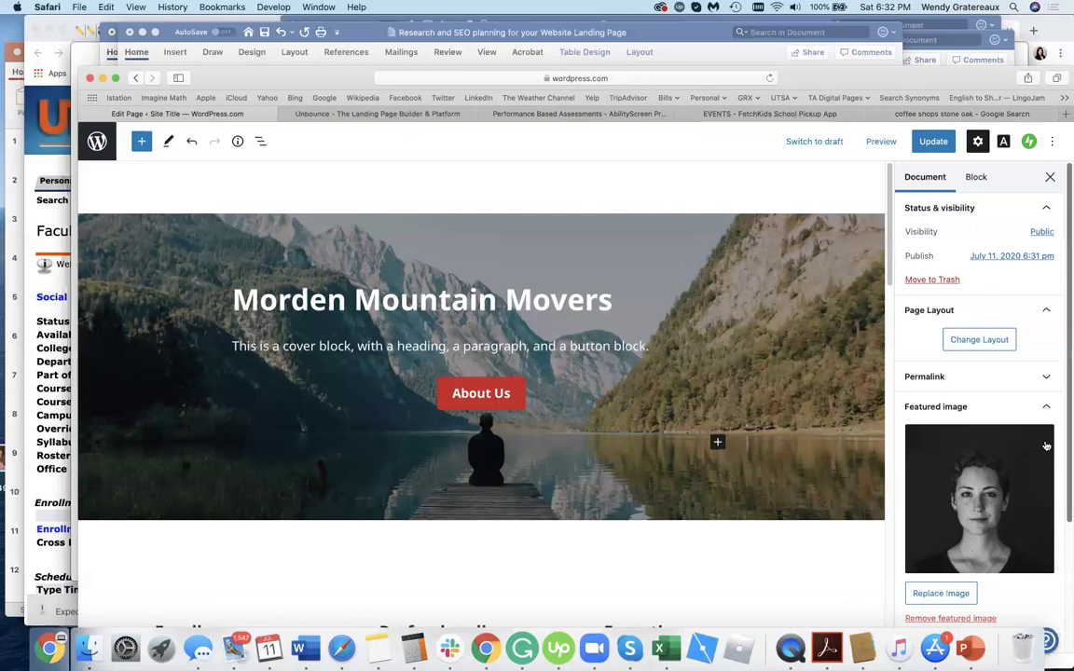
pyautogui.scroll(-3, 1046, 445)
pyautogui.scroll(3, 1045, 446)
pyautogui.scroll(-5, 495, 432)
pyautogui.scroll(5, 495, 432)
pyautogui.doubleClick(428, 303)
pyautogui.tripleClick(428, 306)
pyautogui.scroll(-5, 355, 466)
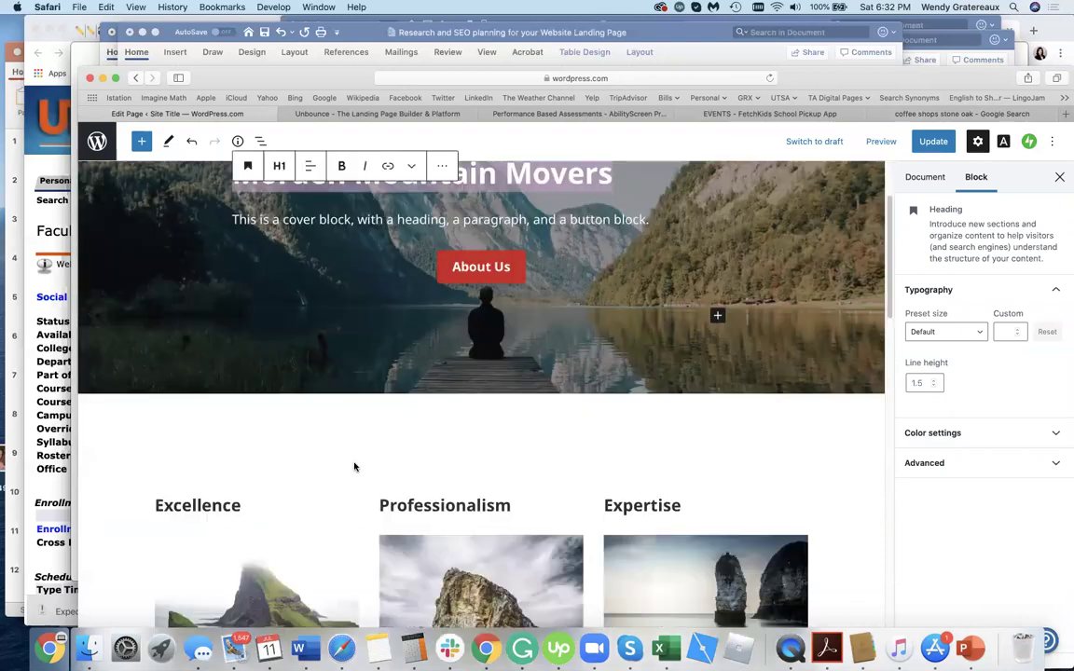
pyautogui.scroll(6, 355, 461)
pyautogui.scroll(-1, 355, 455)
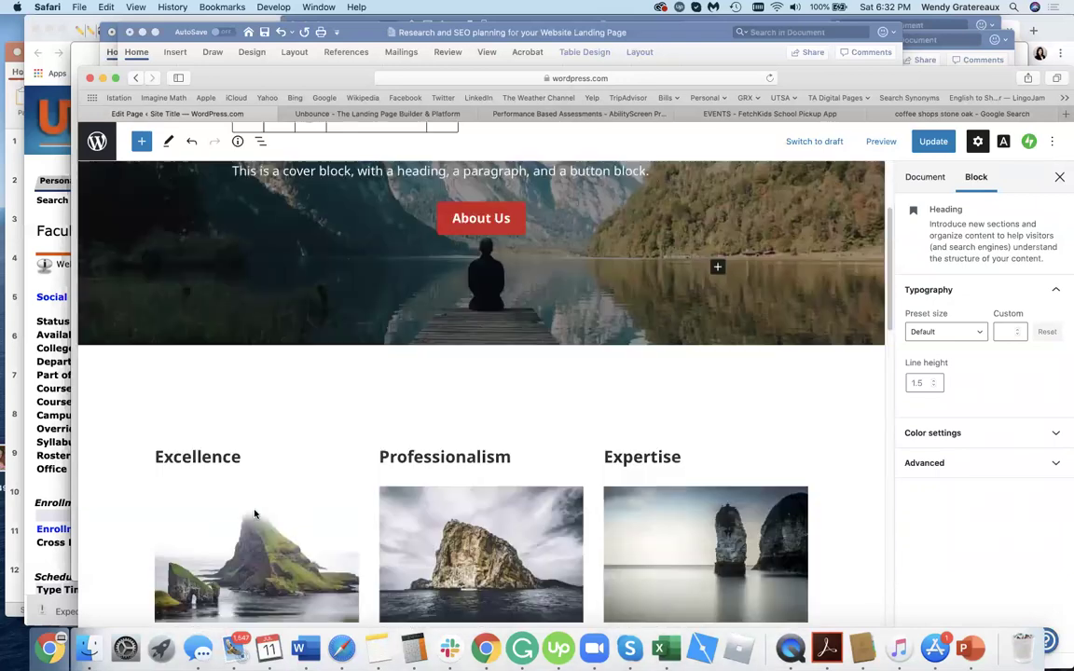
pyautogui.scroll(-3, 234, 456)
pyautogui.doubleClick(233, 454)
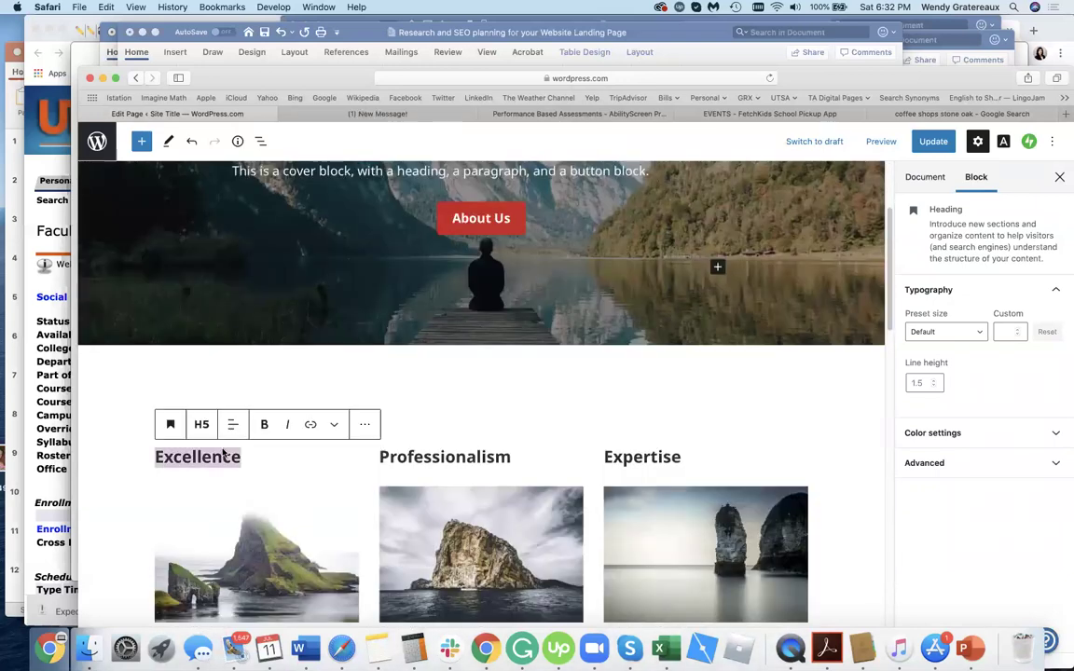
pyautogui.doubleClick(481, 457)
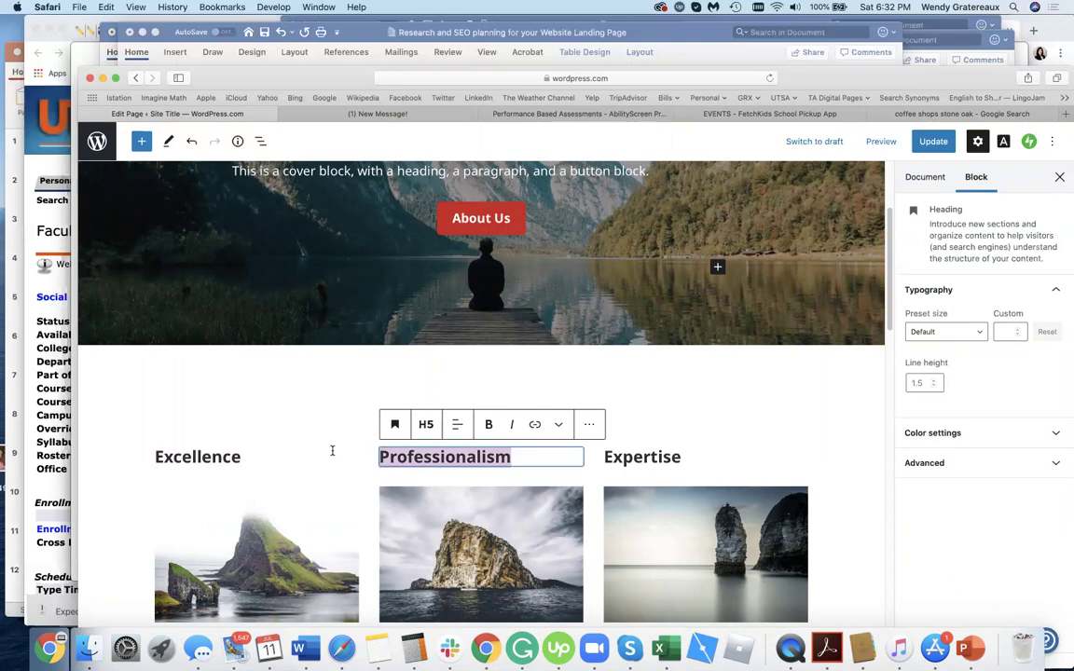
pyautogui.scroll(-5, 365, 402)
pyautogui.doubleClick(221, 315)
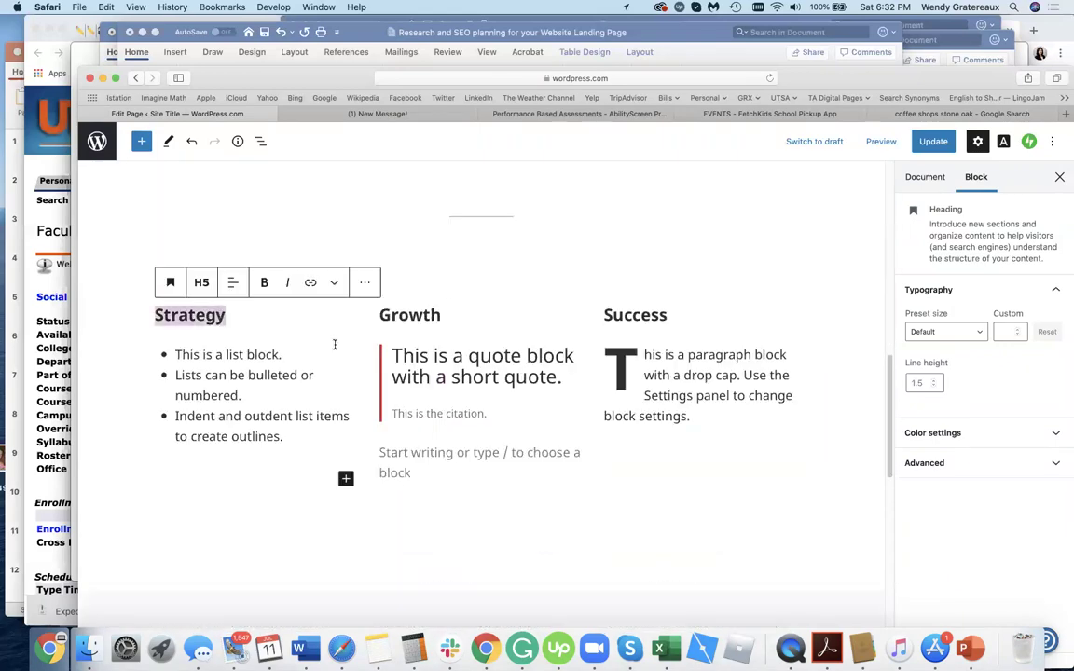
pyautogui.scroll(-5, 431, 308)
pyautogui.scroll(2, 417, 280)
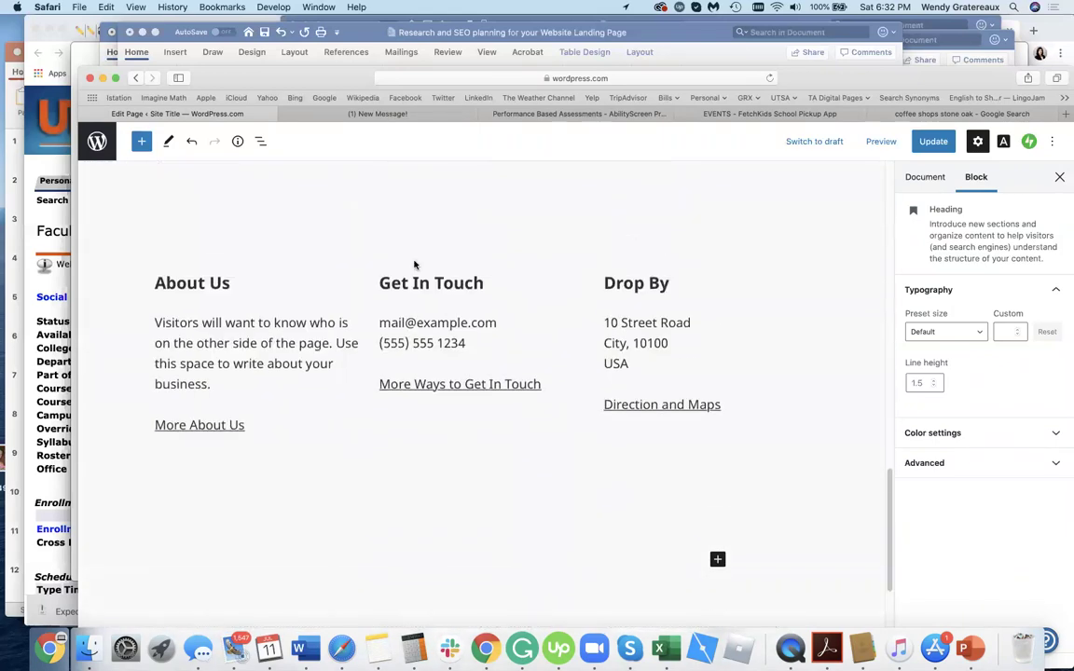
pyautogui.tripleClick(421, 278)
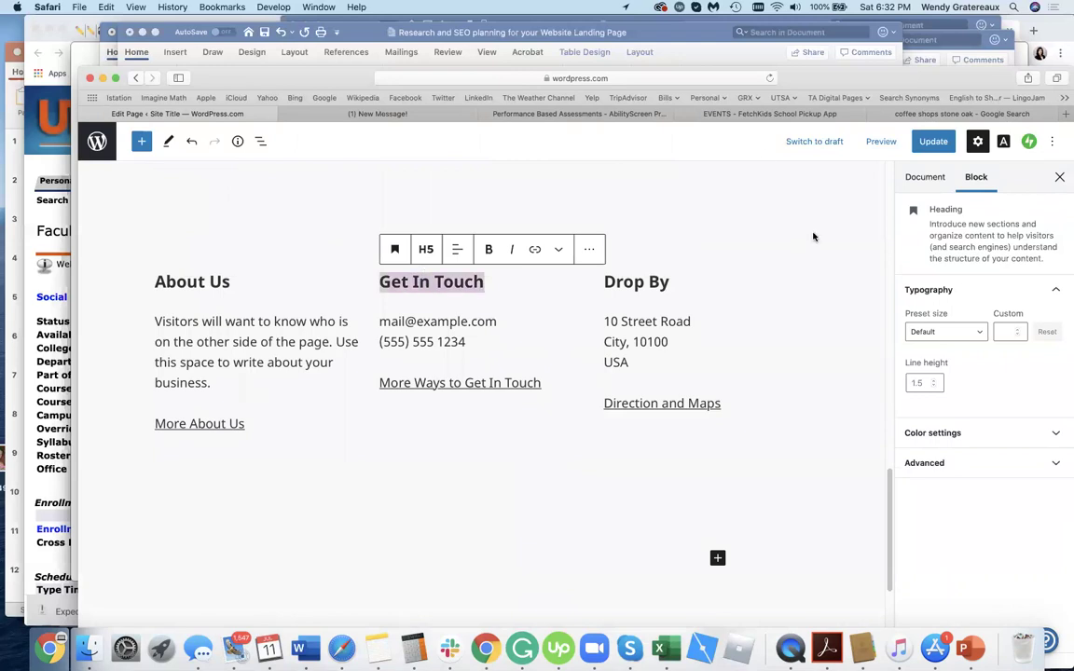
# Switch between the TrueAbility and Unbounce tabs and scroll through the Unbounce landing page.
pyautogui.click(501, 115)
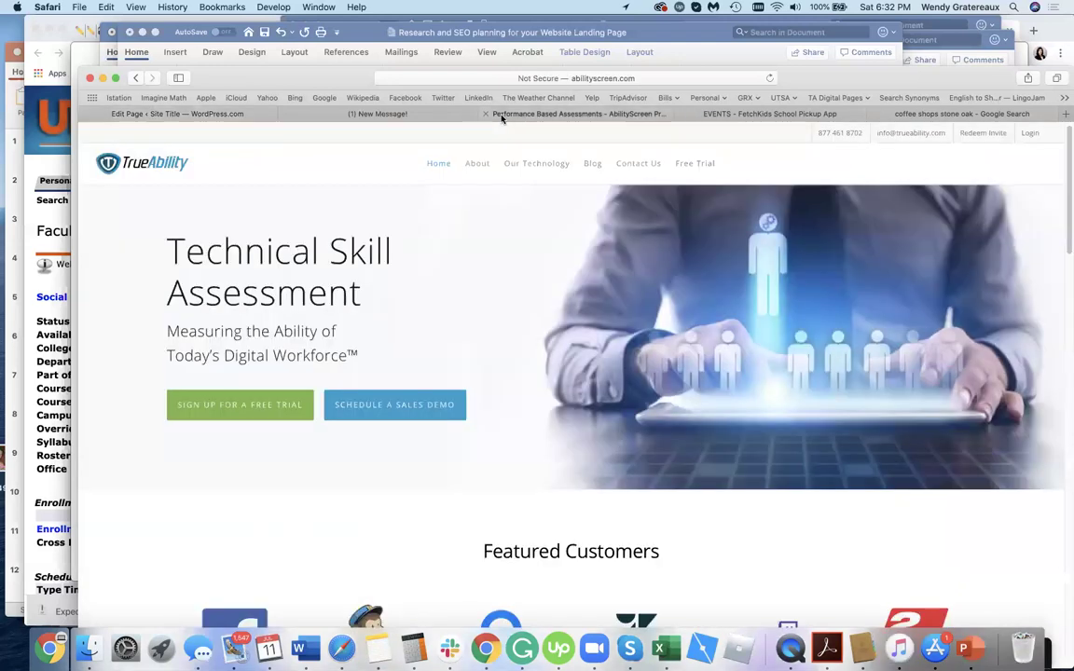
pyautogui.click(392, 113)
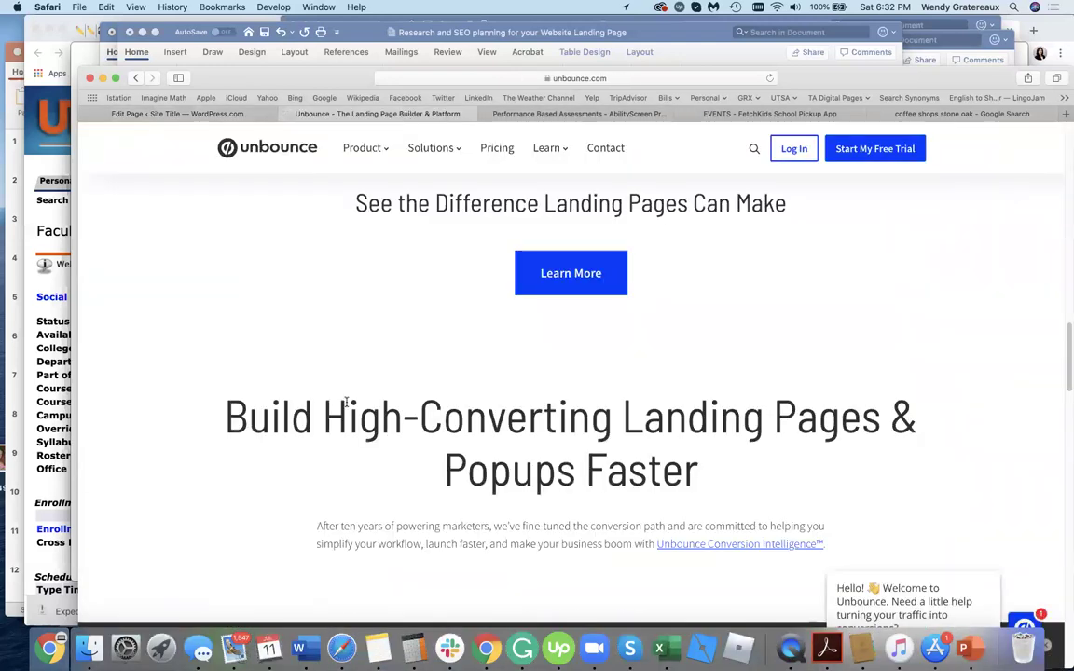
pyautogui.scroll(15, 347, 402)
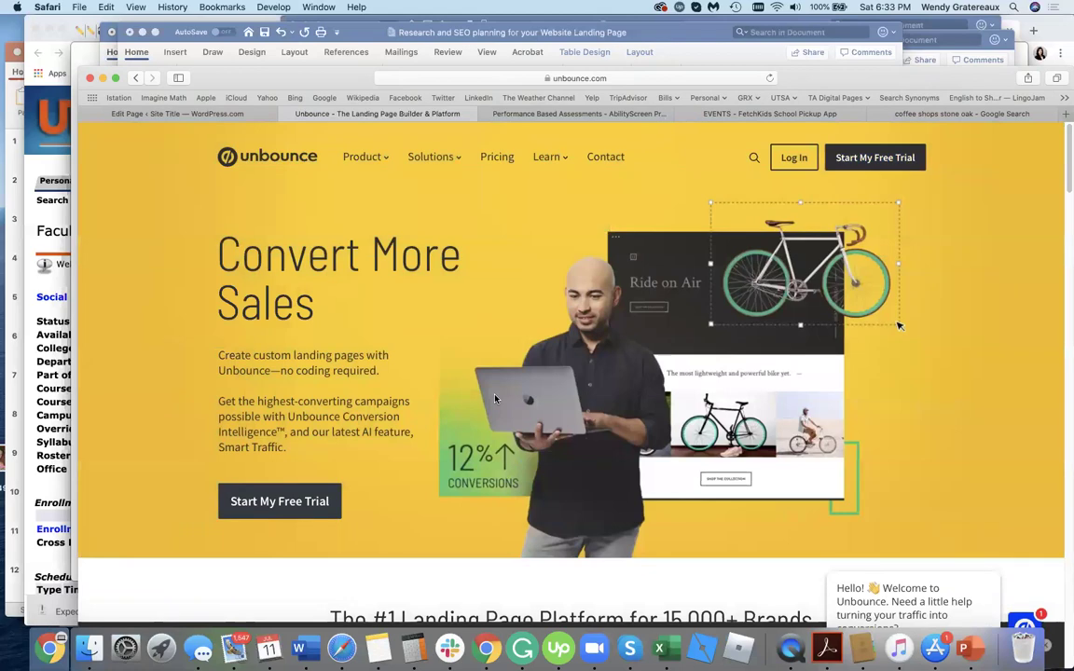
pyautogui.scroll(-5, 495, 399)
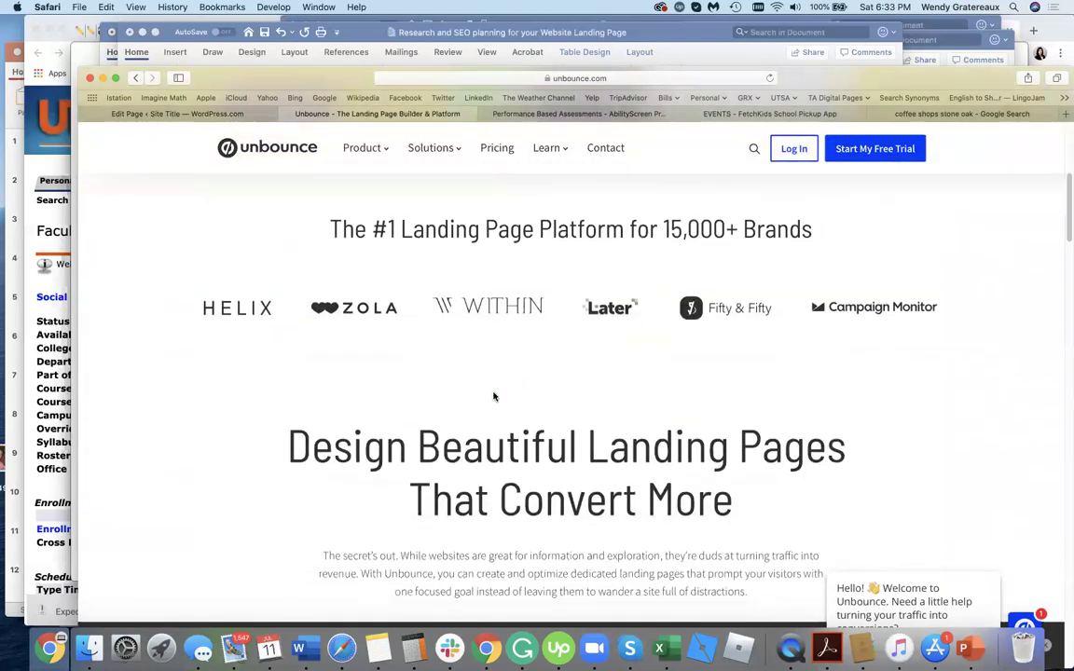
pyautogui.scroll(-10, 494, 397)
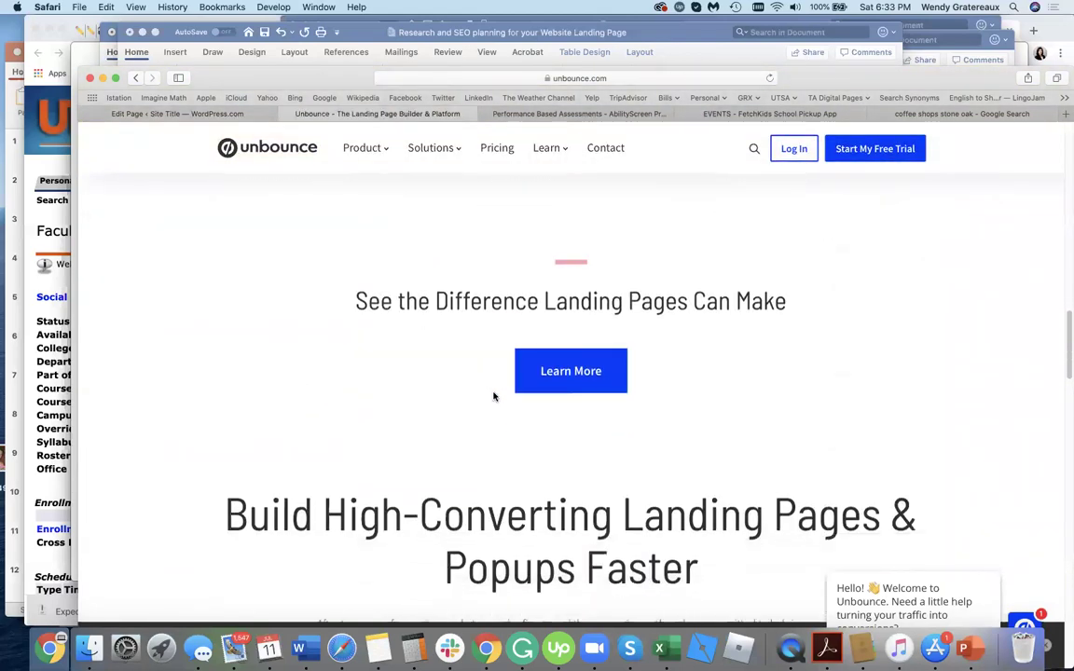
pyautogui.scroll(-3, 494, 397)
pyautogui.scroll(10, 494, 397)
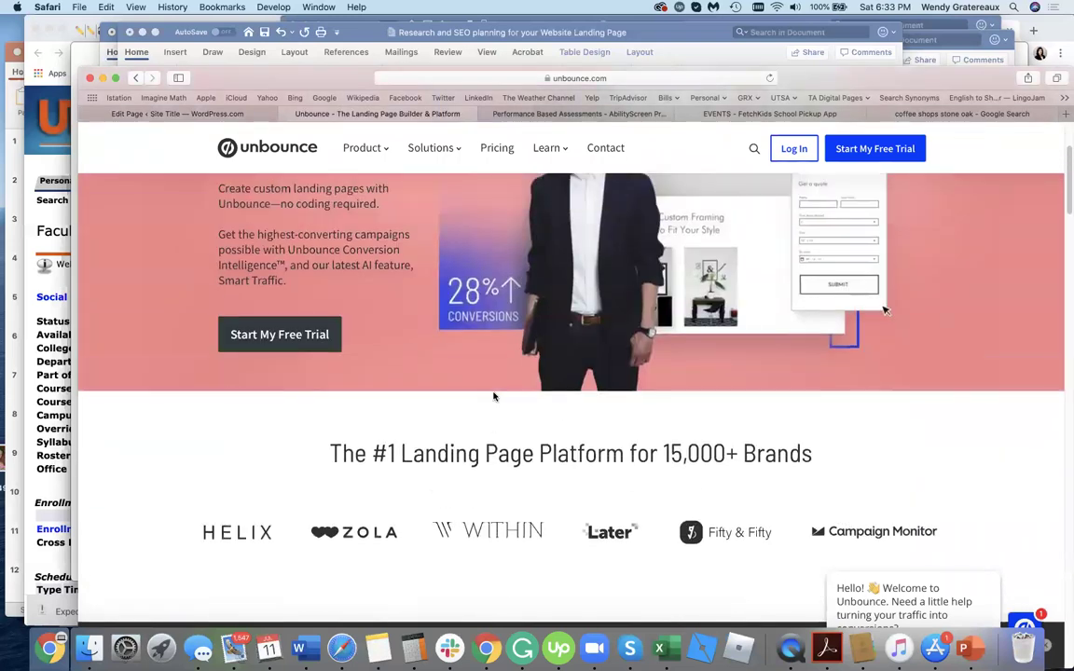
pyautogui.scroll(-2, 494, 397)
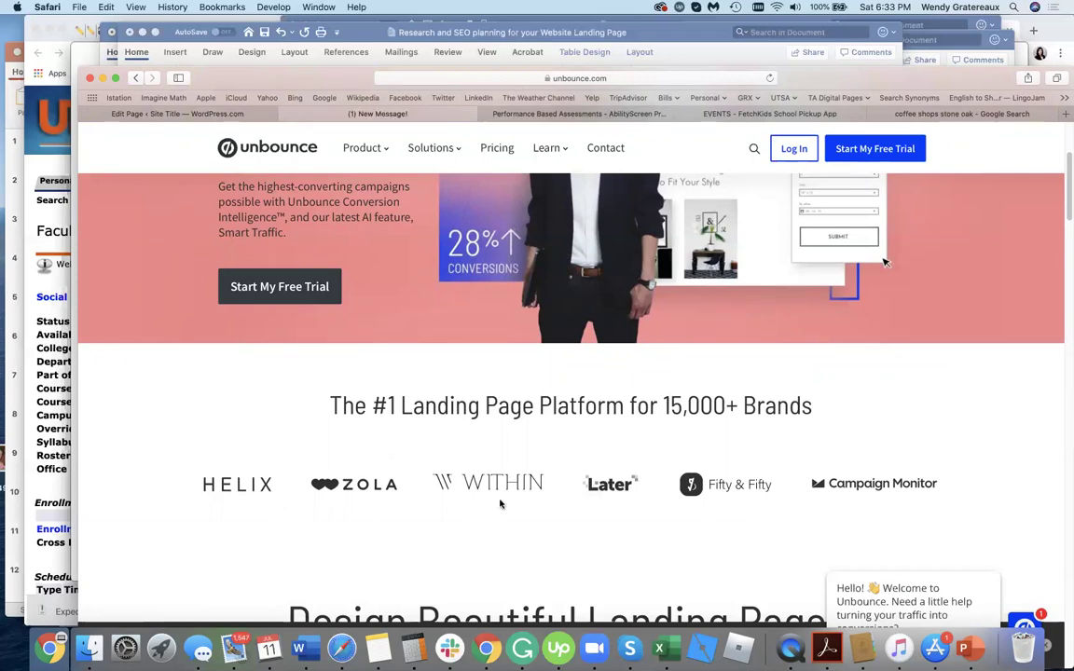
# Bring up TrueAbility's AbilityScreen 'Technical Skill Assessment' page and scroll through its Featured Customers and features.
pyautogui.click(542, 109)
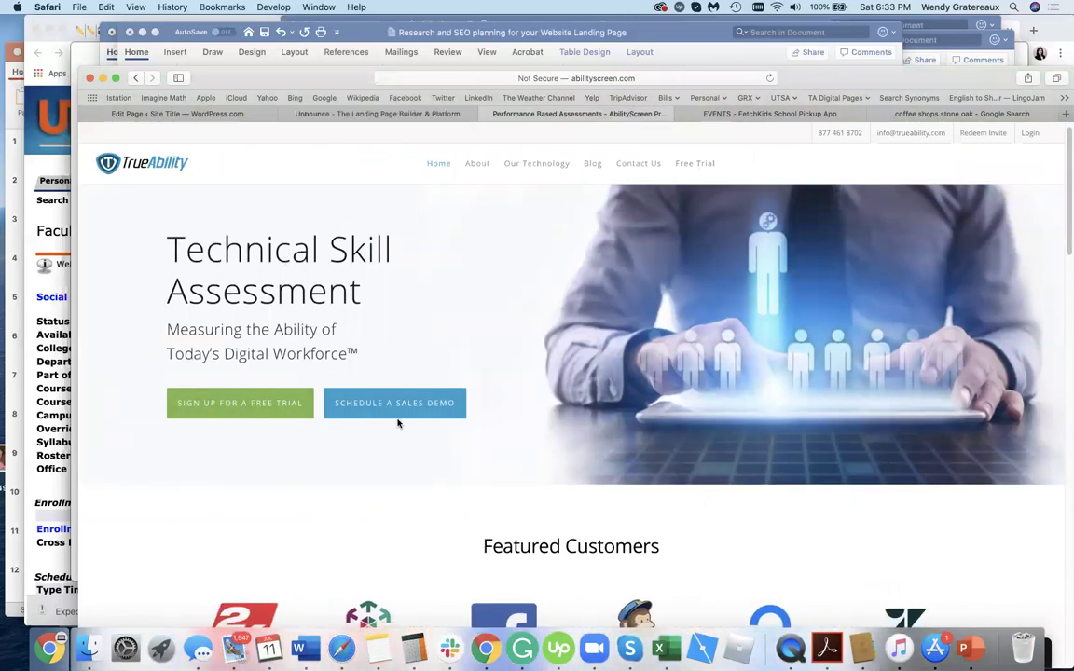
pyautogui.scroll(-5, 527, 489)
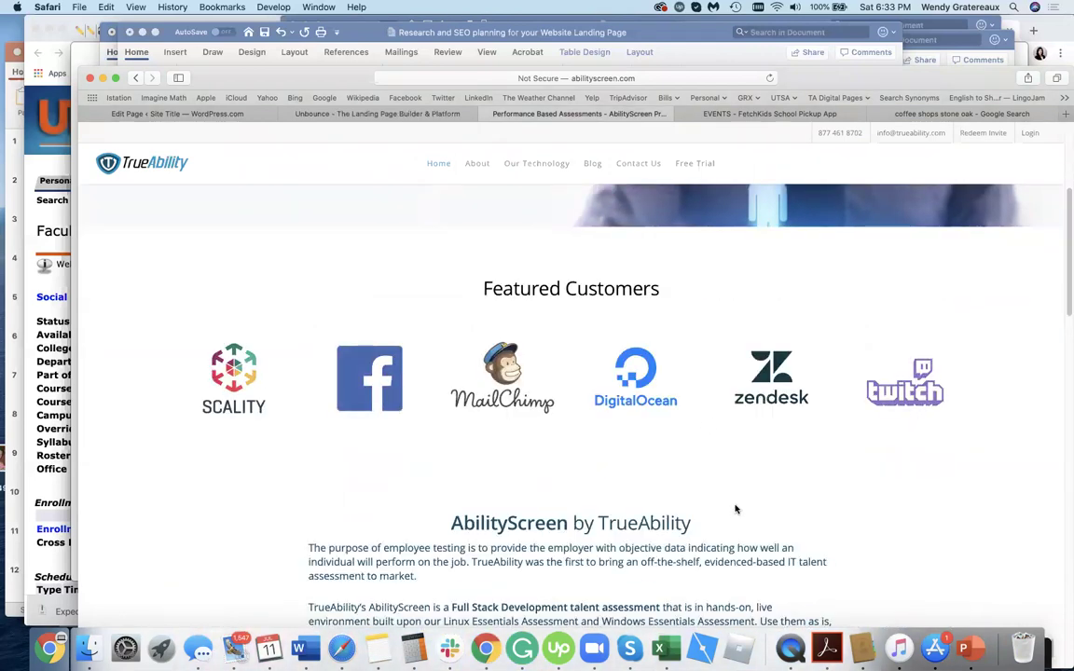
pyautogui.scroll(-6, 736, 509)
pyautogui.scroll(-10, 735, 509)
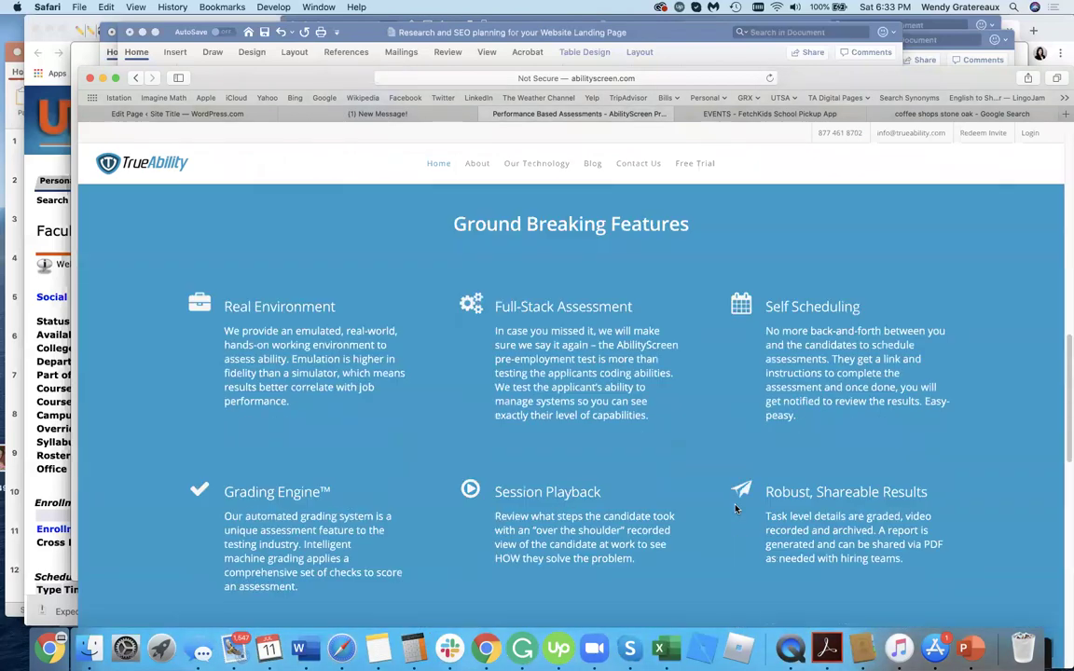
pyautogui.scroll(-3, 746, 509)
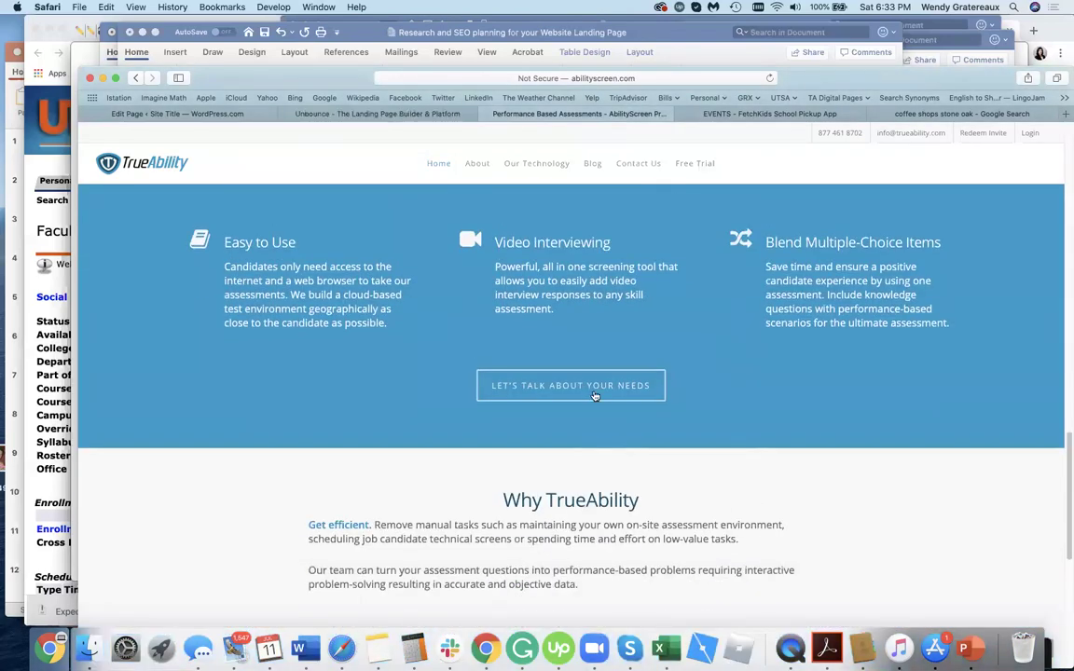
pyautogui.scroll(-4, 585, 475)
pyautogui.scroll(-3, 579, 515)
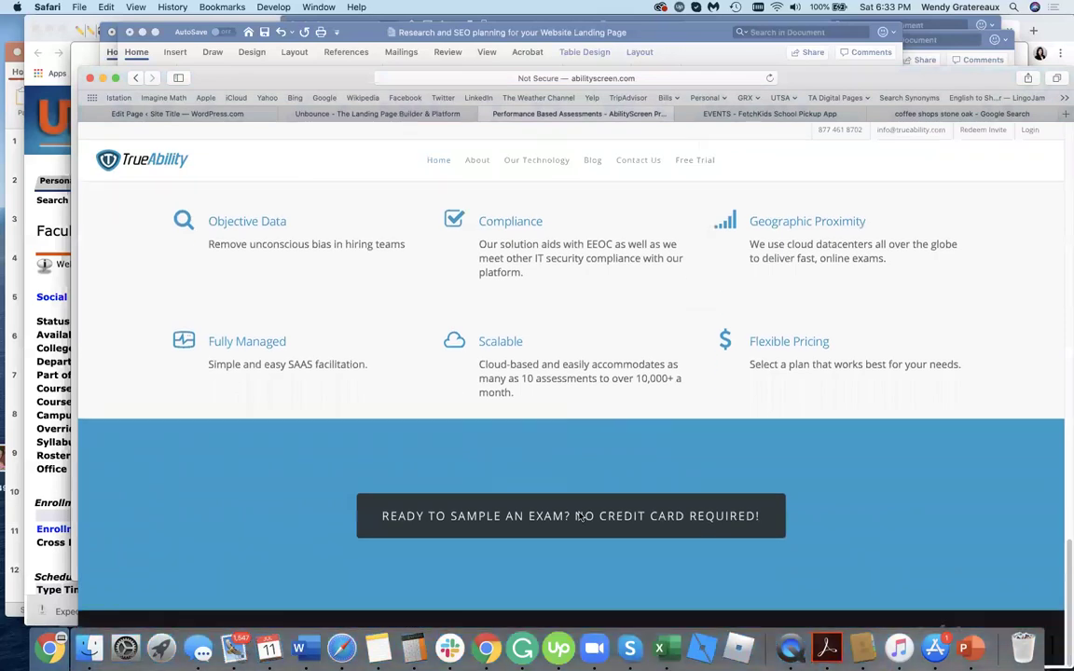
pyautogui.scroll(20, 582, 520)
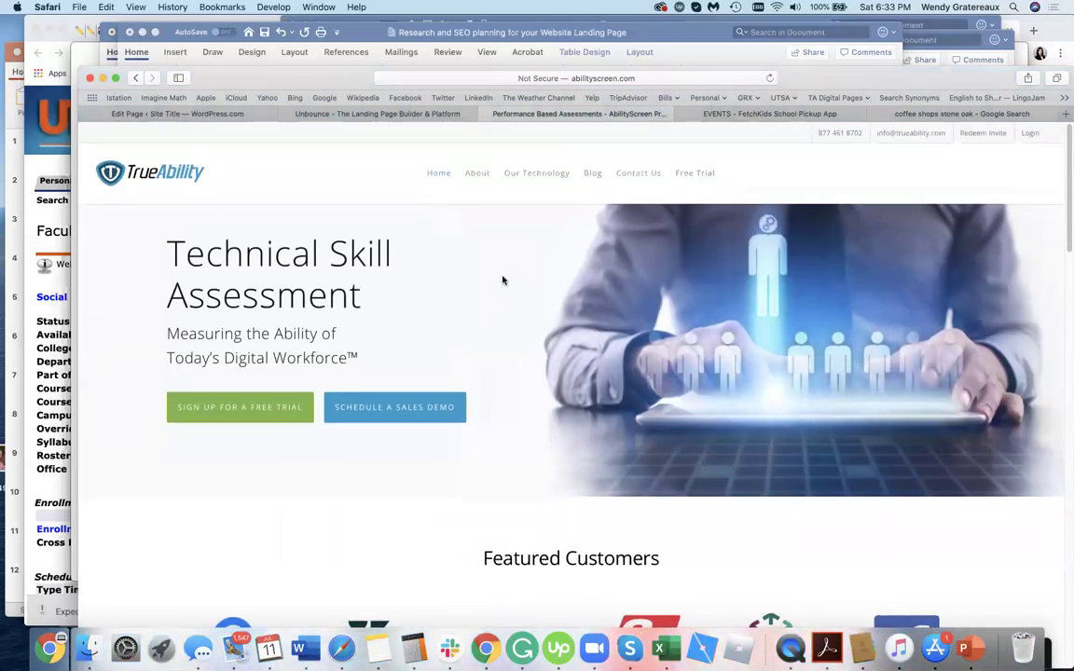
pyautogui.click(773, 115)
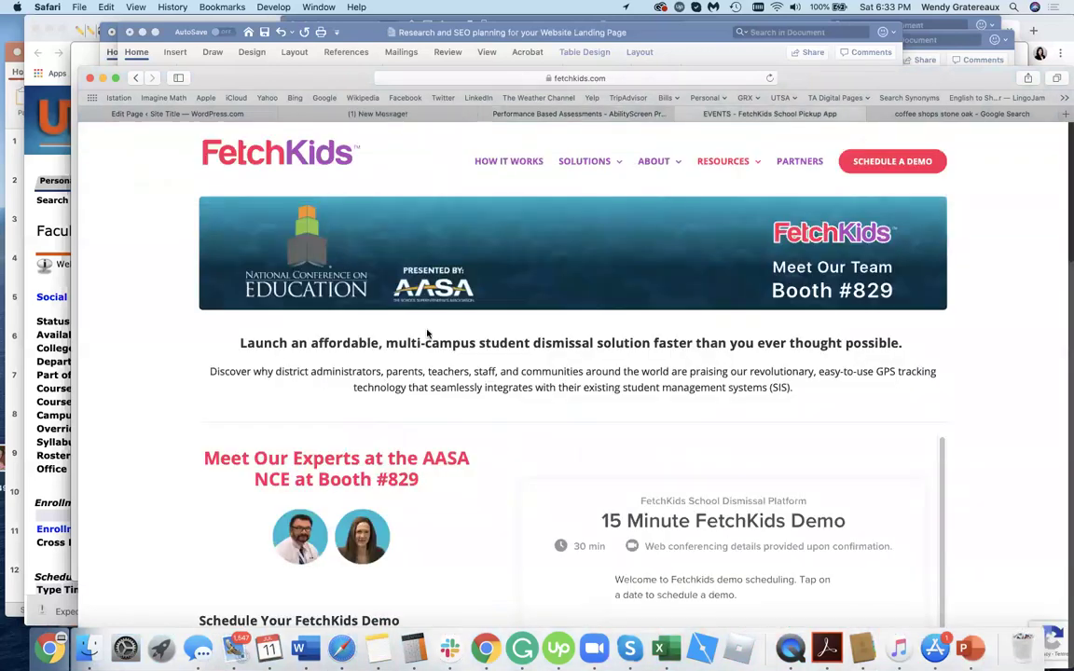
pyautogui.scroll(-8, 163, 435)
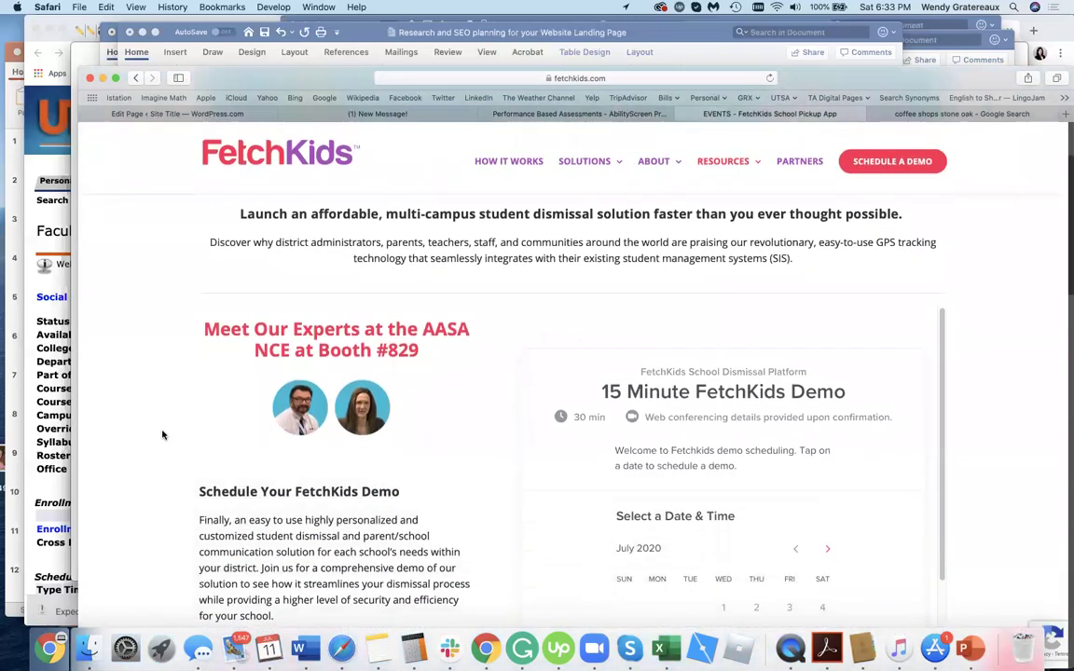
pyautogui.scroll(-10, 162, 435)
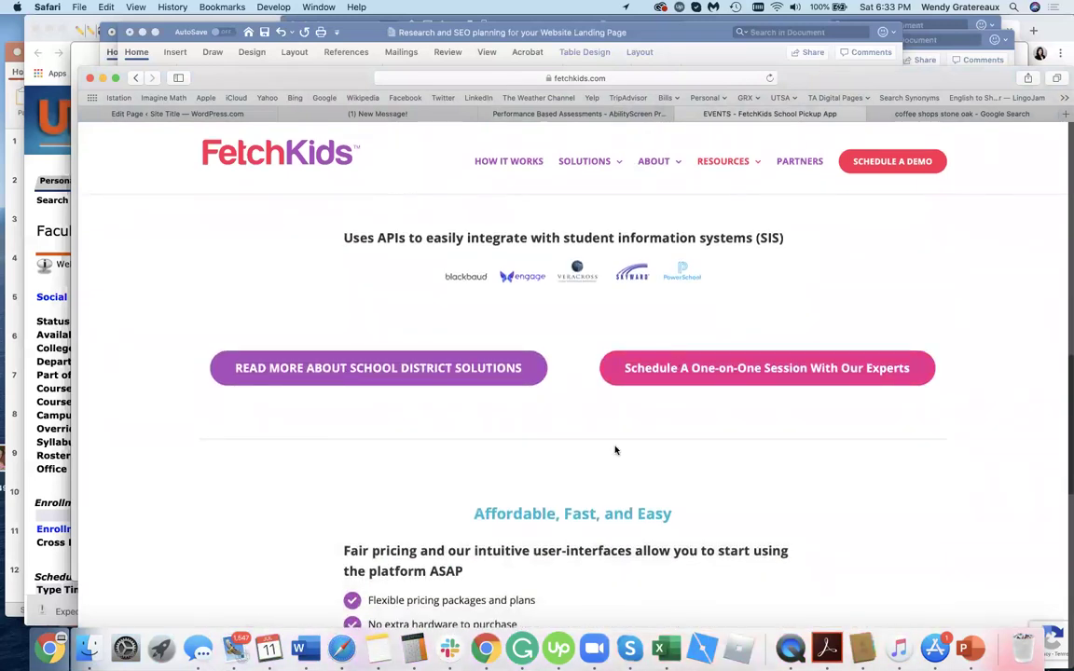
pyautogui.scroll(-10, 580, 481)
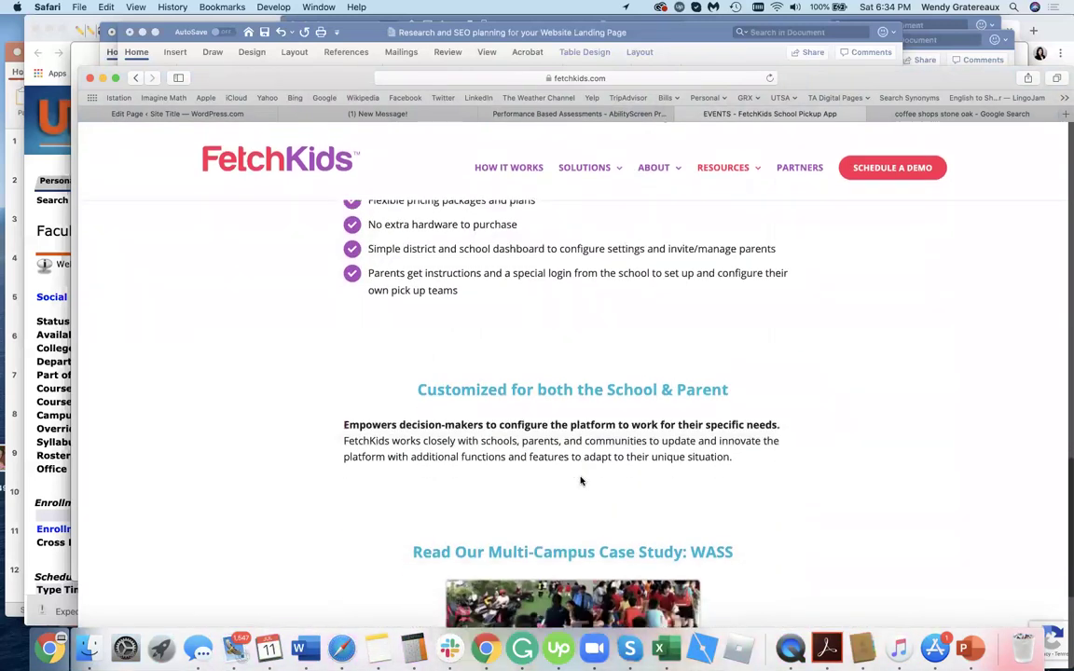
pyautogui.scroll(-5, 580, 481)
pyautogui.scroll(12, 563, 423)
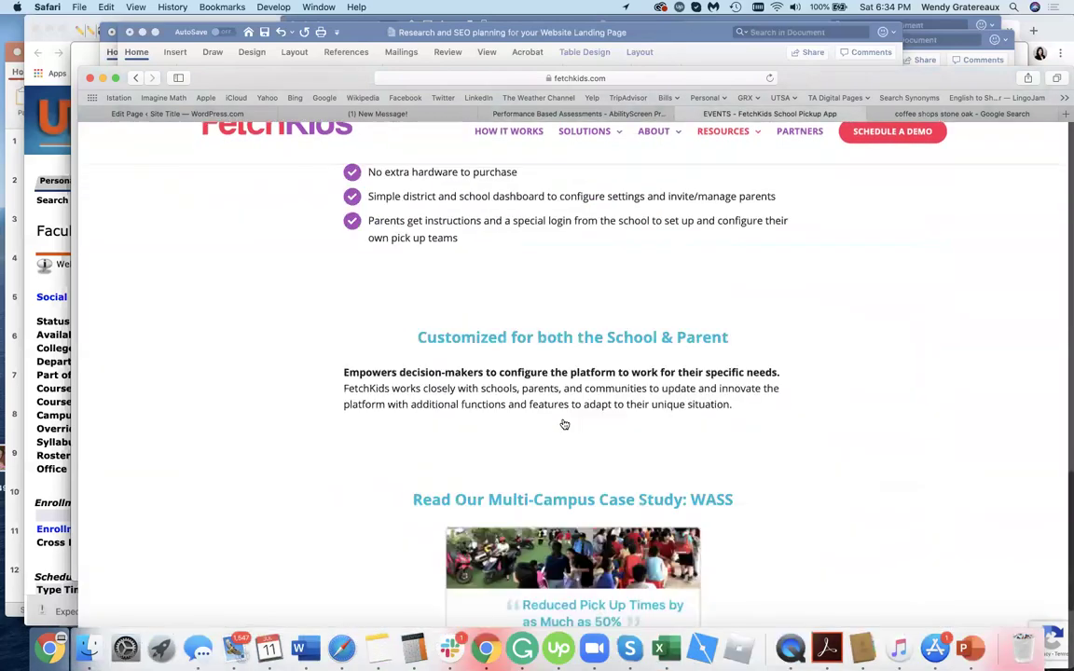
pyautogui.scroll(5, 564, 424)
pyautogui.scroll(-5, 562, 438)
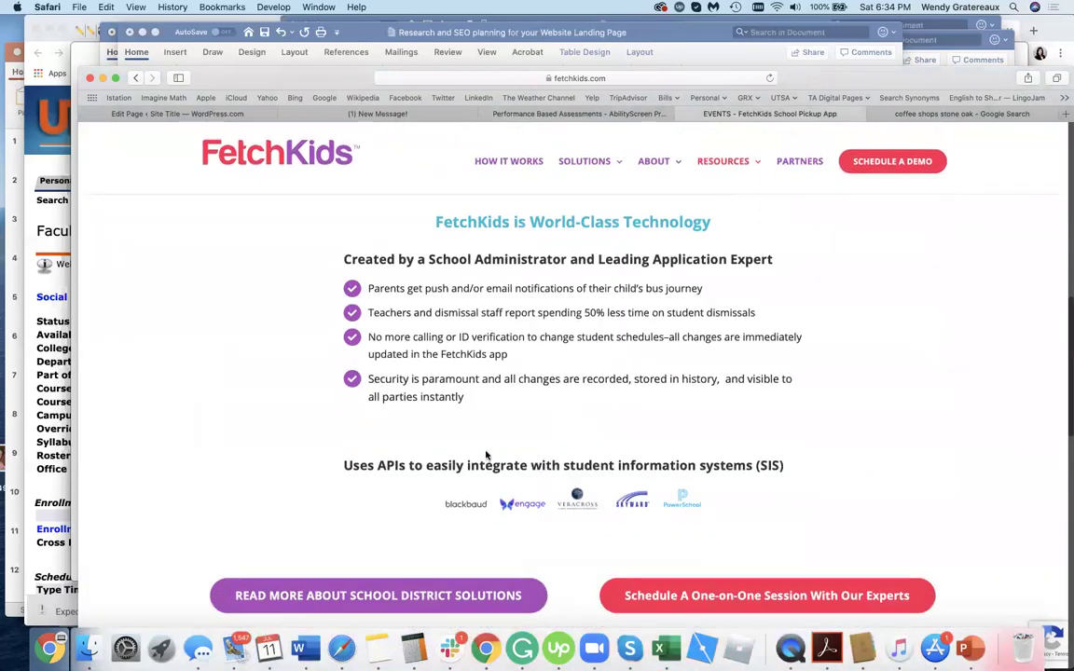
pyautogui.scroll(5, 707, 503)
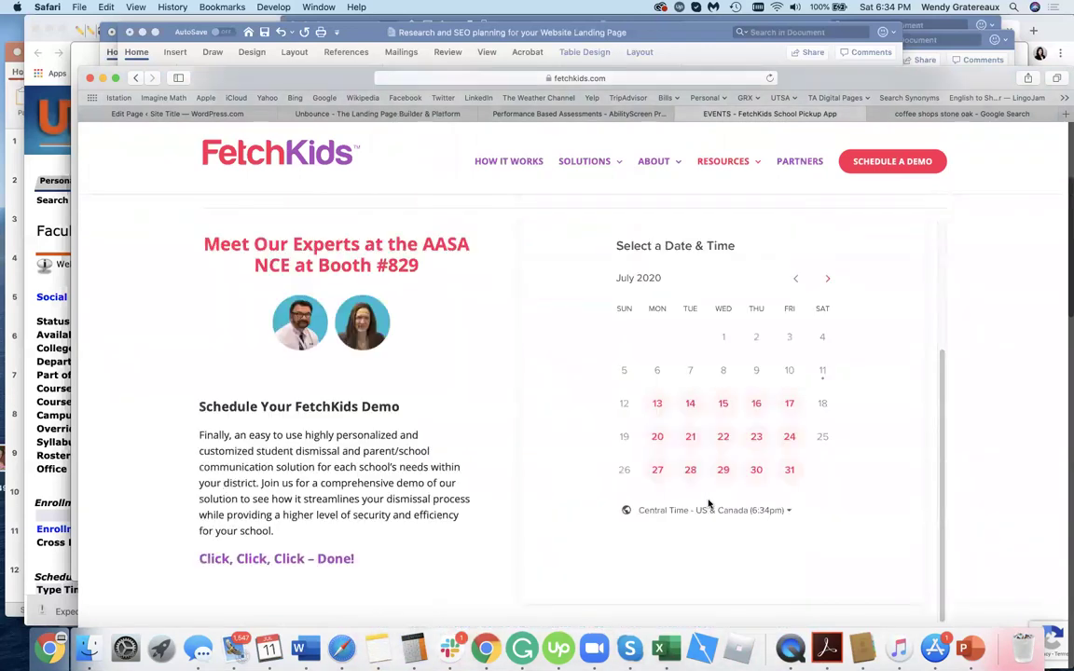
pyautogui.scroll(3, 360, 439)
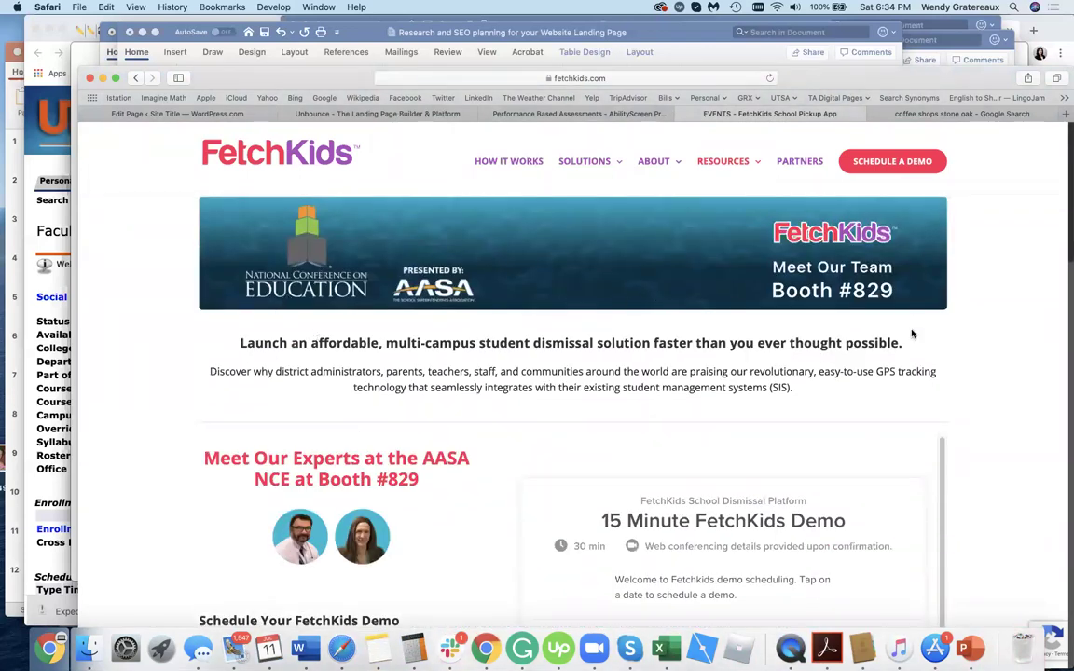
pyautogui.scroll(-5, 560, 419)
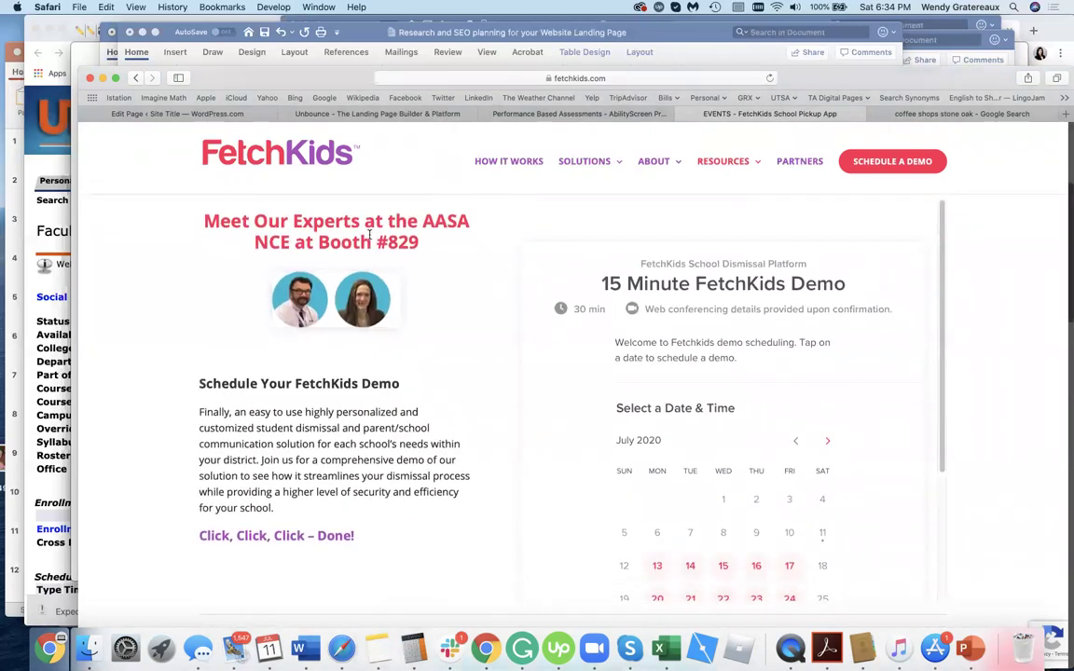
pyautogui.moveTo(297, 221); pyautogui.dragTo(445, 234)
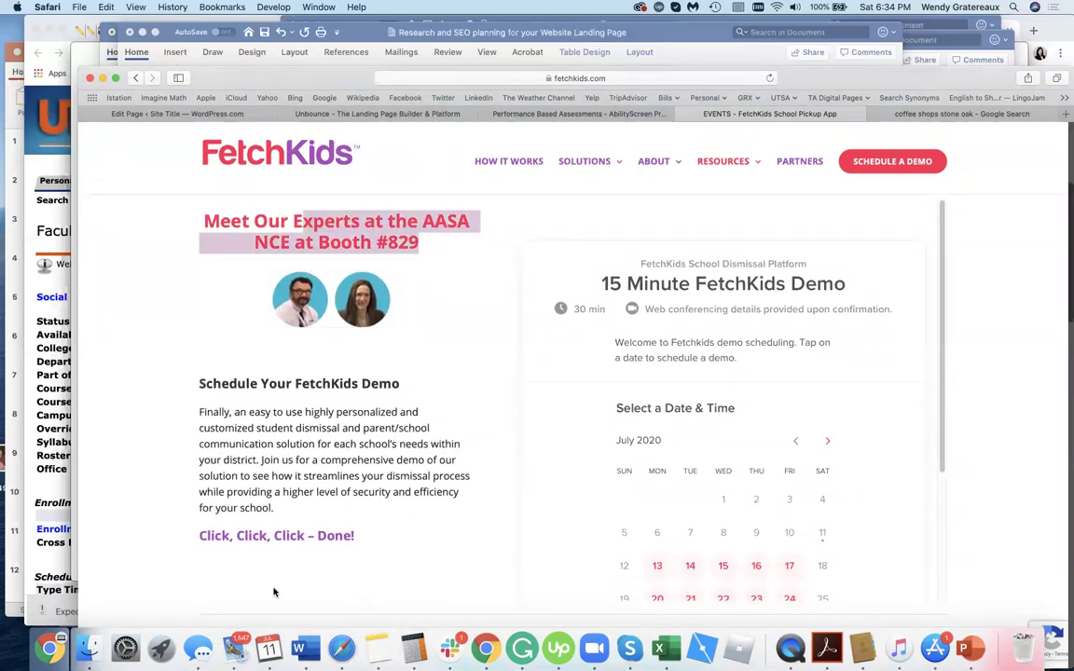
pyautogui.click(315, 499)
pyautogui.scroll(5, 314, 498)
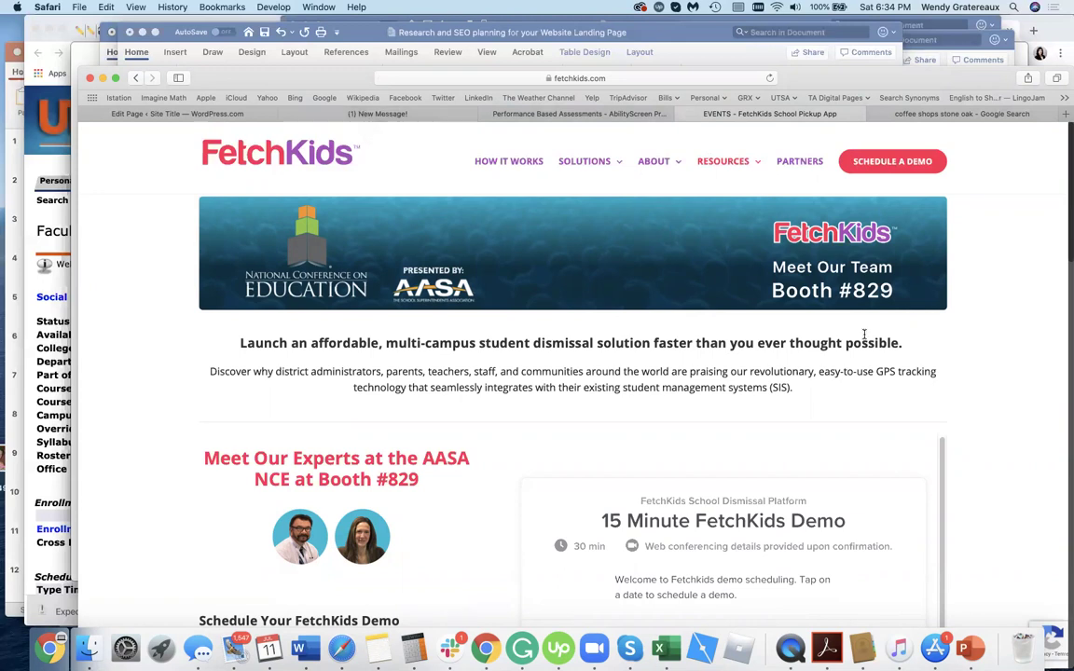
pyautogui.click(929, 164)
# Go back on the FetchKids page, then return to the TrueAbility assessment page.
pyautogui.click(135, 77)
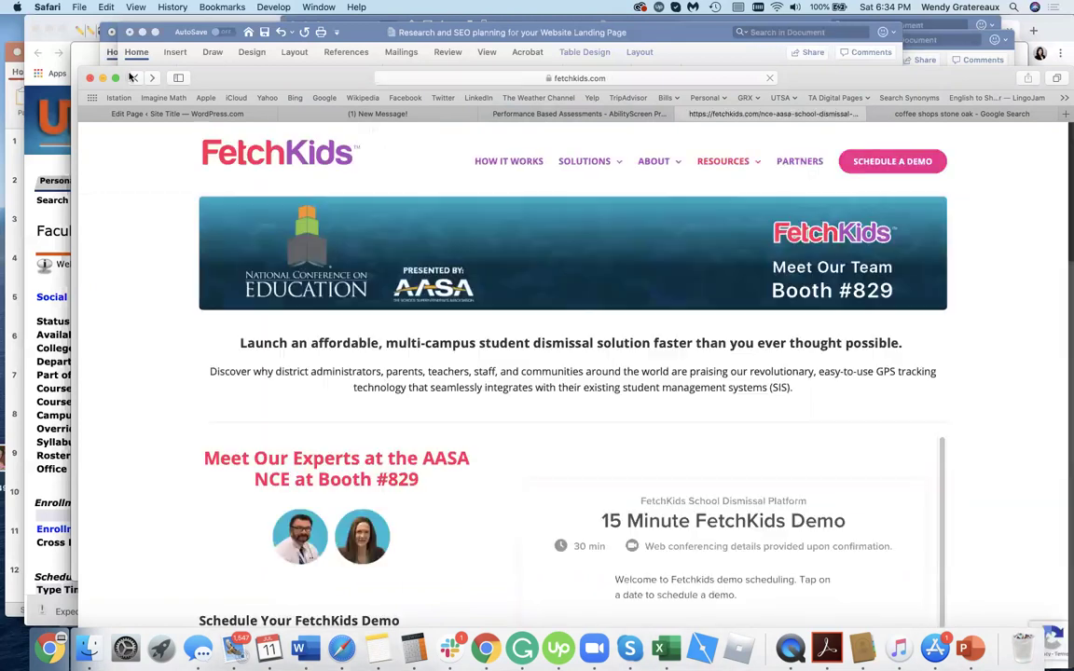
pyautogui.click(559, 114)
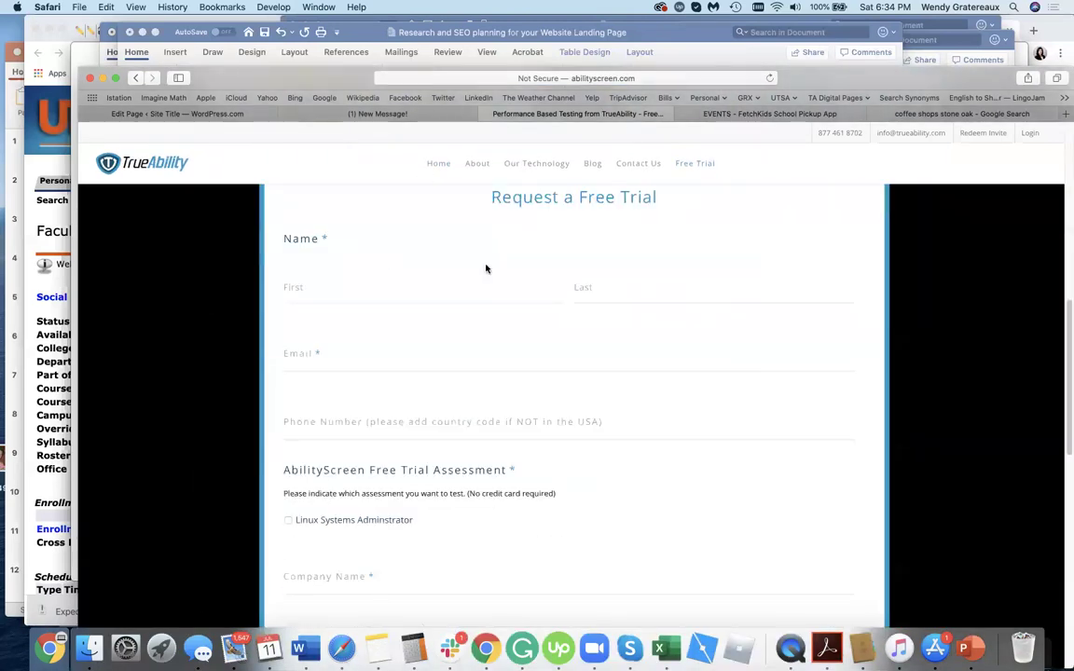
pyautogui.scroll(10, 500, 313)
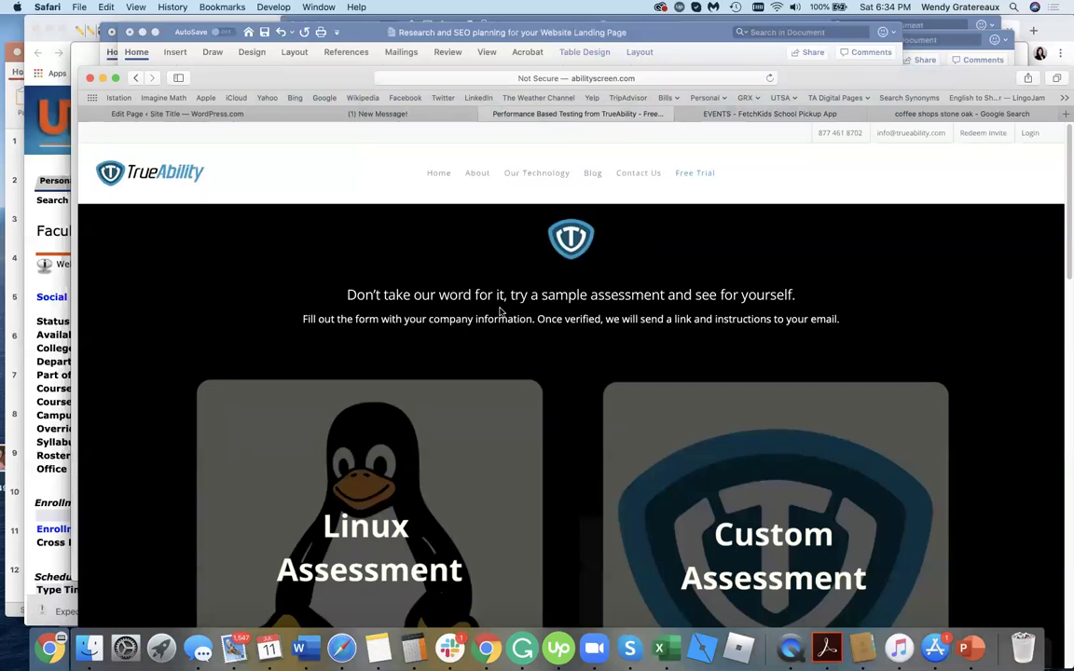
# Bring the Unbounce landing page to the front at its 'Convert More Sales' hero.
pyautogui.click(380, 114)
pyautogui.scroll(-10, 290, 367)
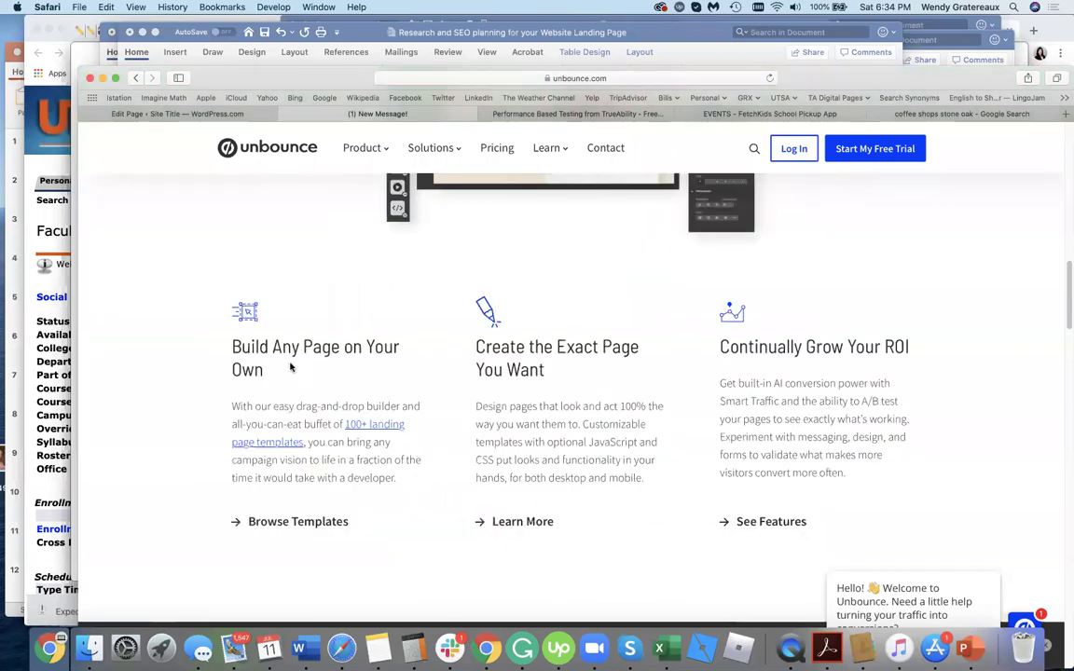
pyautogui.scroll(15, 290, 366)
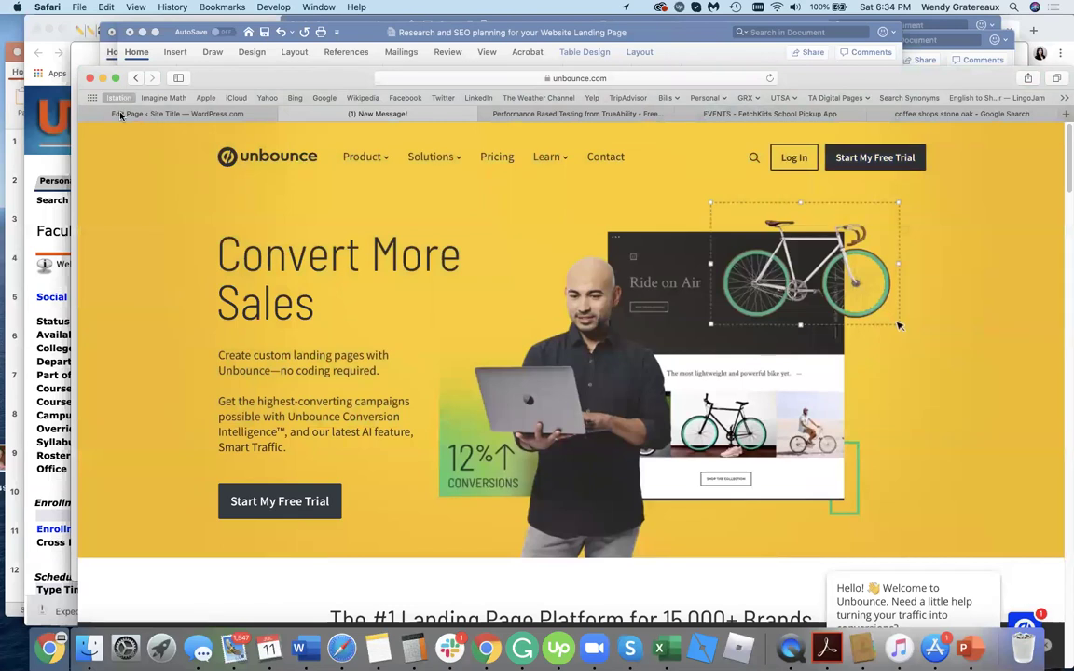
# Discard the unsaved page edits and exit to the Pages list showing Blog, Contact, About and Home.
pyautogui.click(114, 113)
pyautogui.scroll(5, 421, 468)
pyautogui.scroll(5, 421, 468)
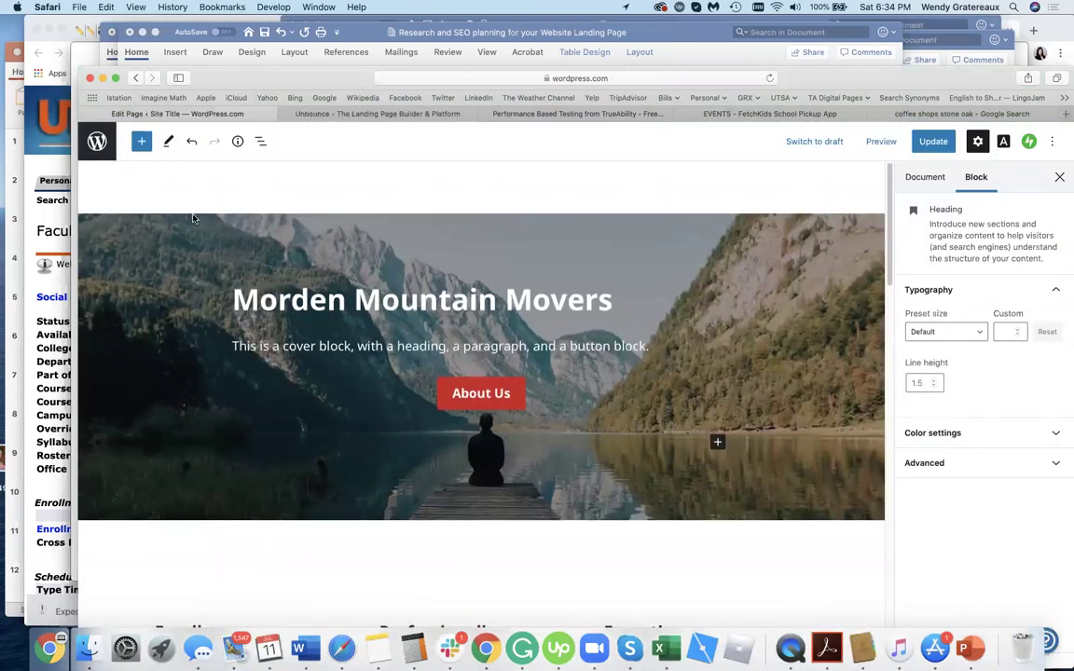
pyautogui.click(97, 142)
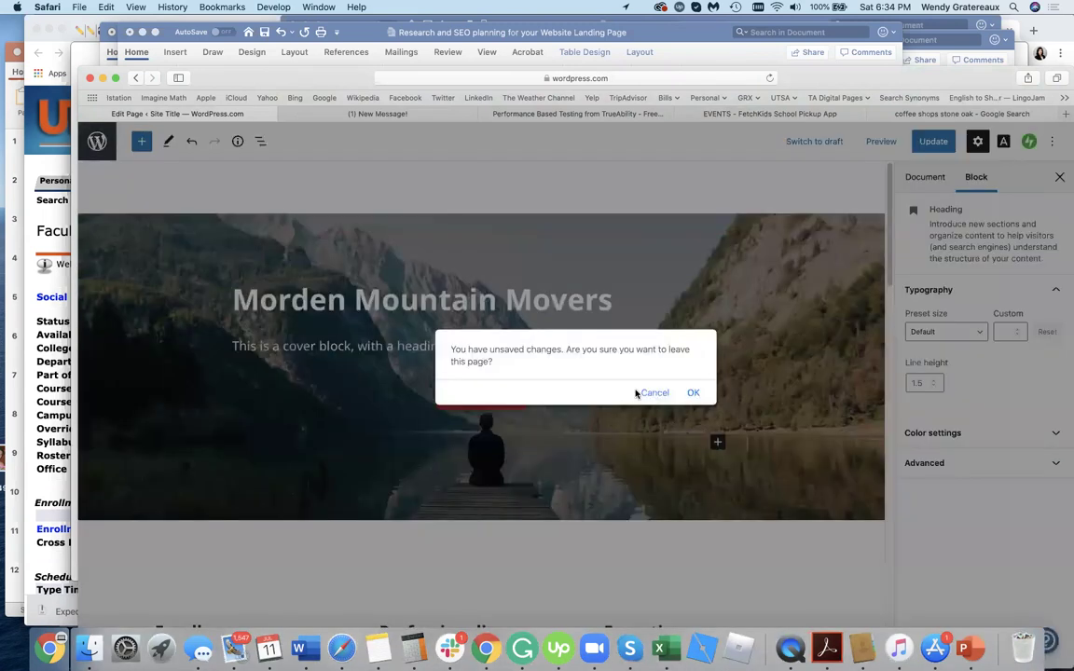
pyautogui.click(693, 394)
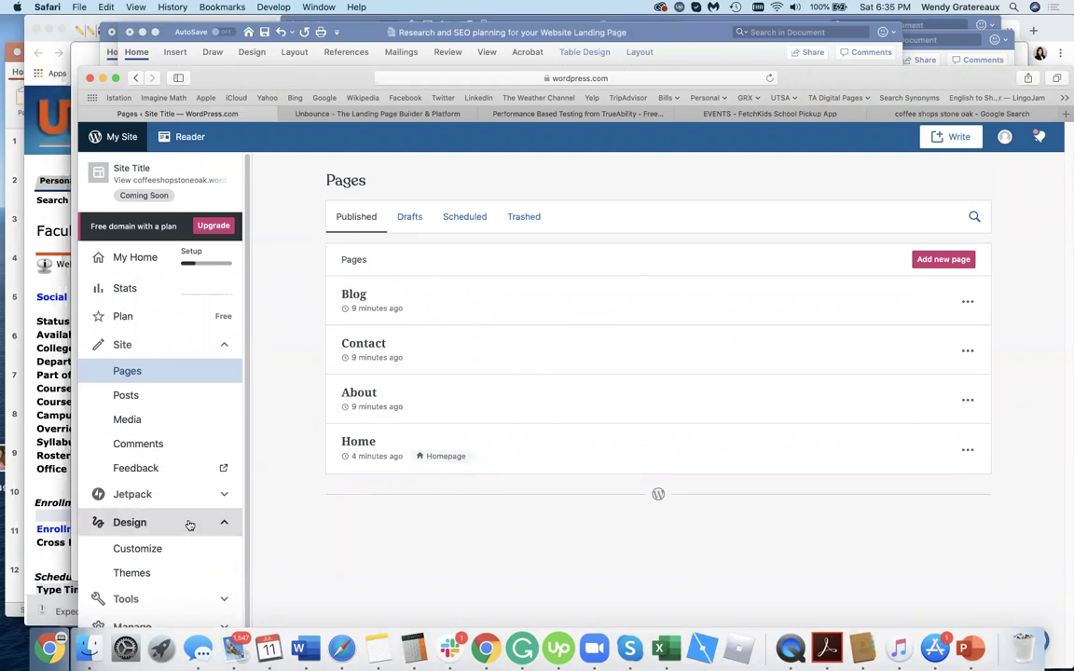
pyautogui.scroll(-2, 186, 524)
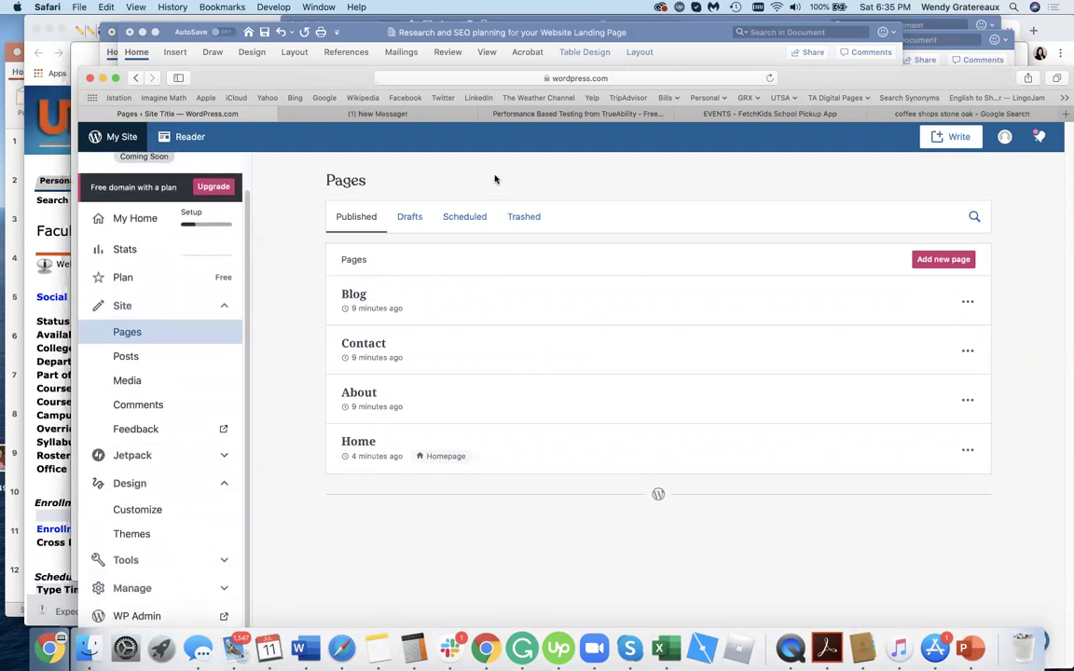